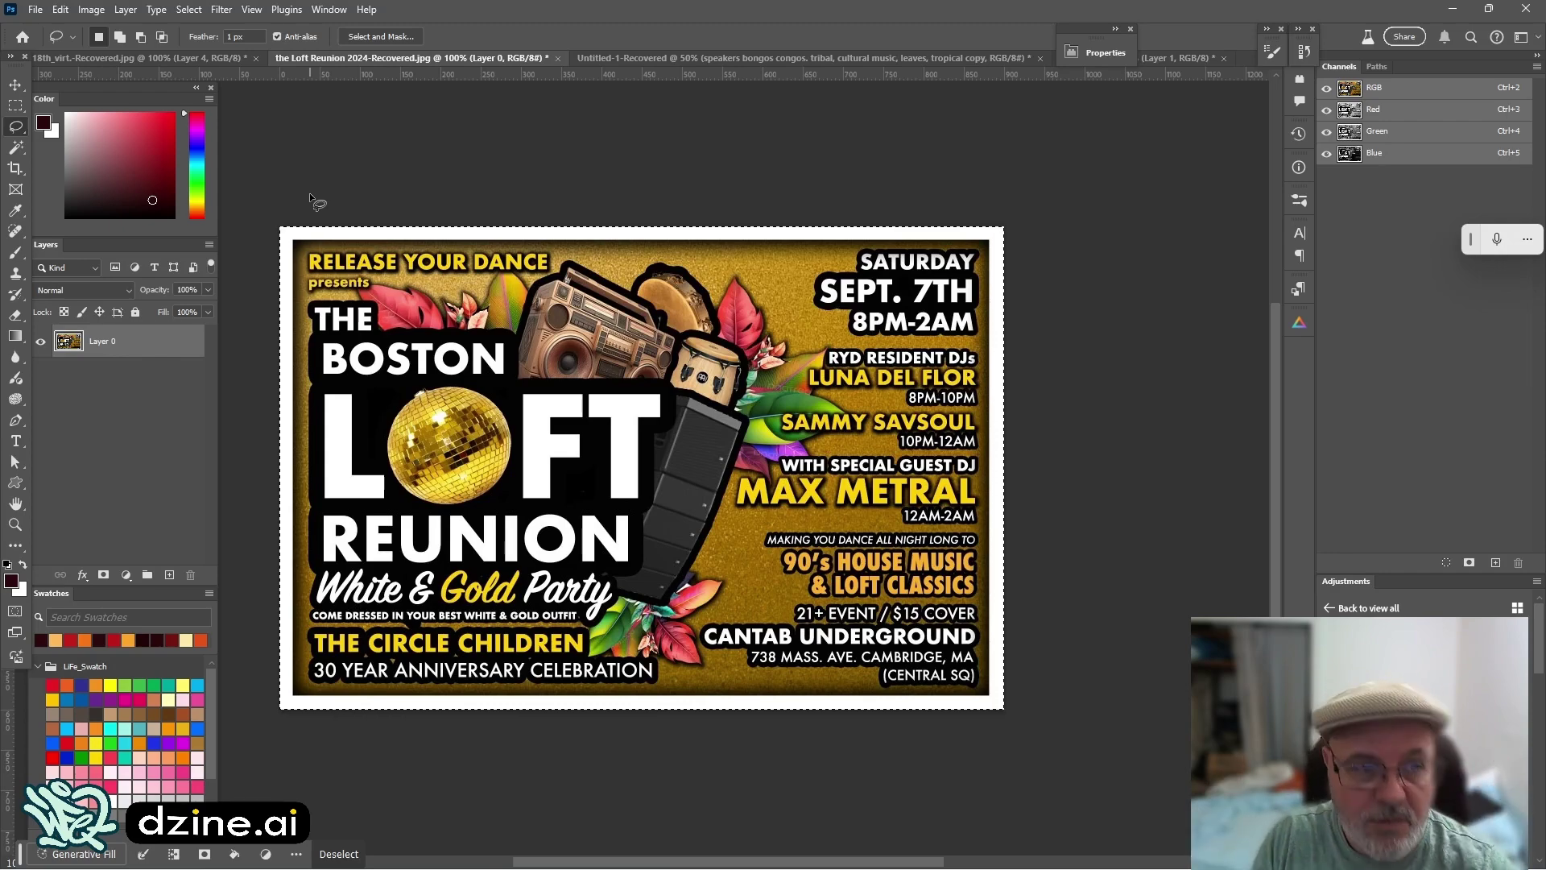
# Switch to the 18th_virt.-Recovered.jpg document
pyautogui.click(121, 62)
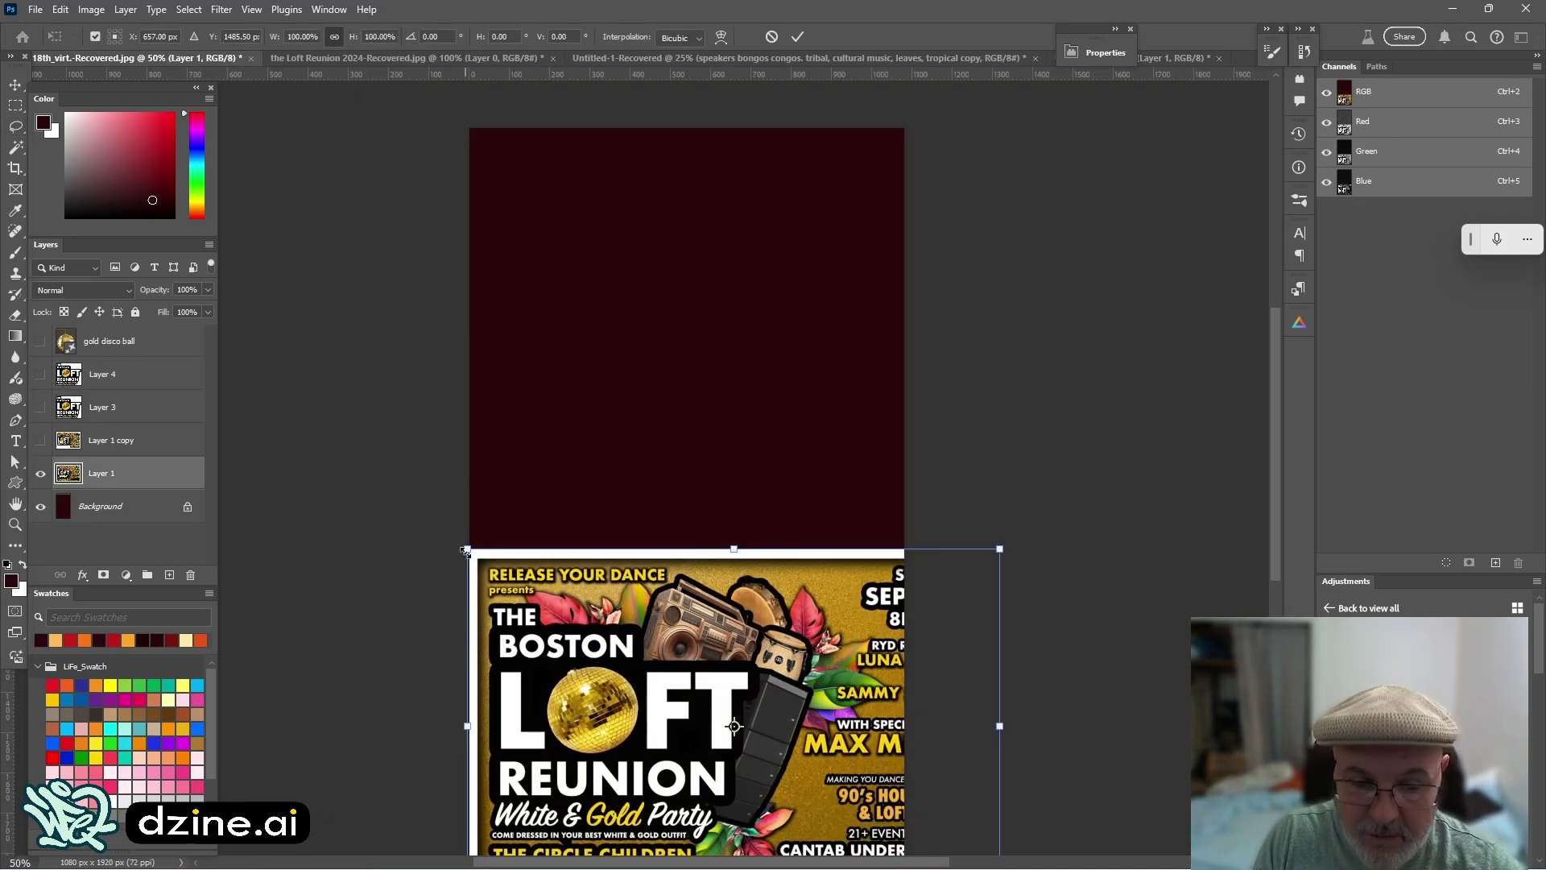
# Try to rescale and reposition the Layer 1 flyer on the portrait canvas, and undo the transform
pyautogui.moveTo(466, 551); pyautogui.dragTo(587, 631)
pyautogui.moveTo(708, 690); pyautogui.dragTo(619, 310)
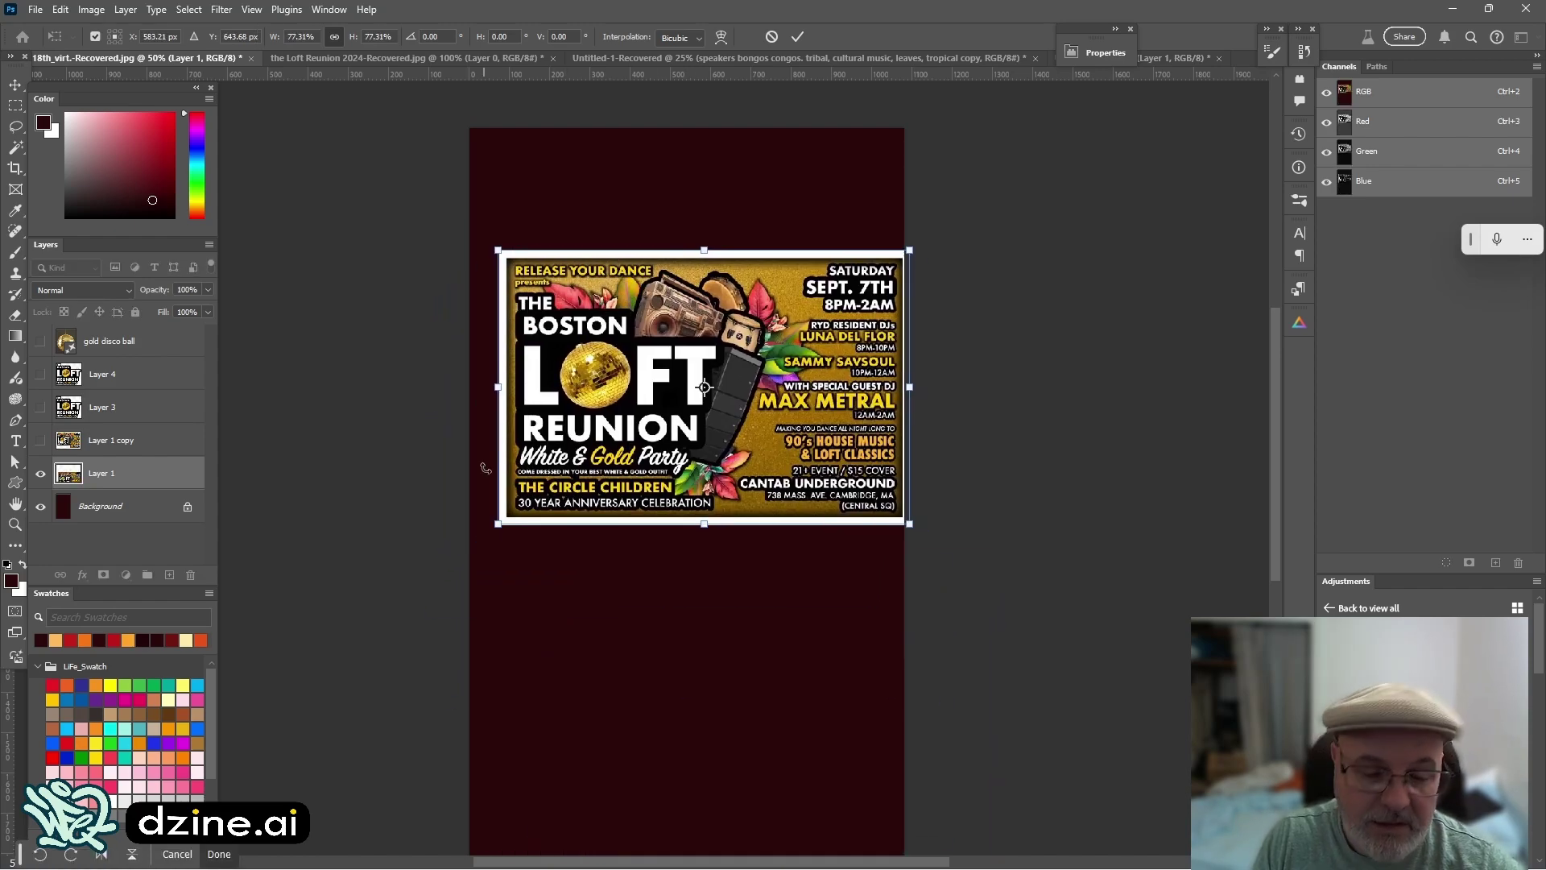
pyautogui.moveTo(501, 518); pyautogui.dragTo(349, 631)
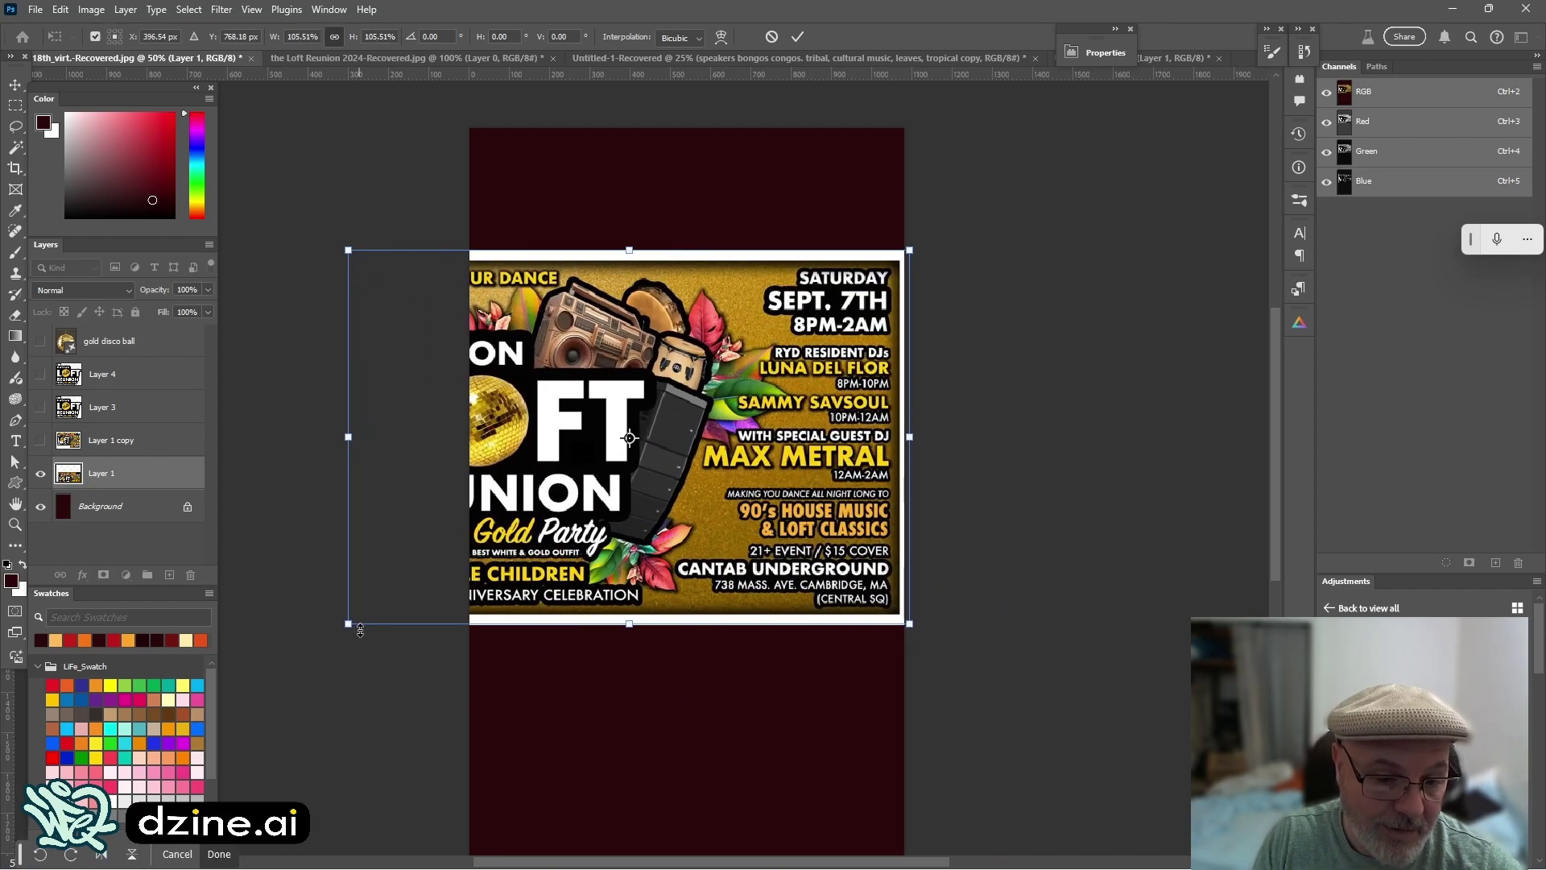
pyautogui.press('Return')
pyautogui.hotkey('ctrl', 'z')
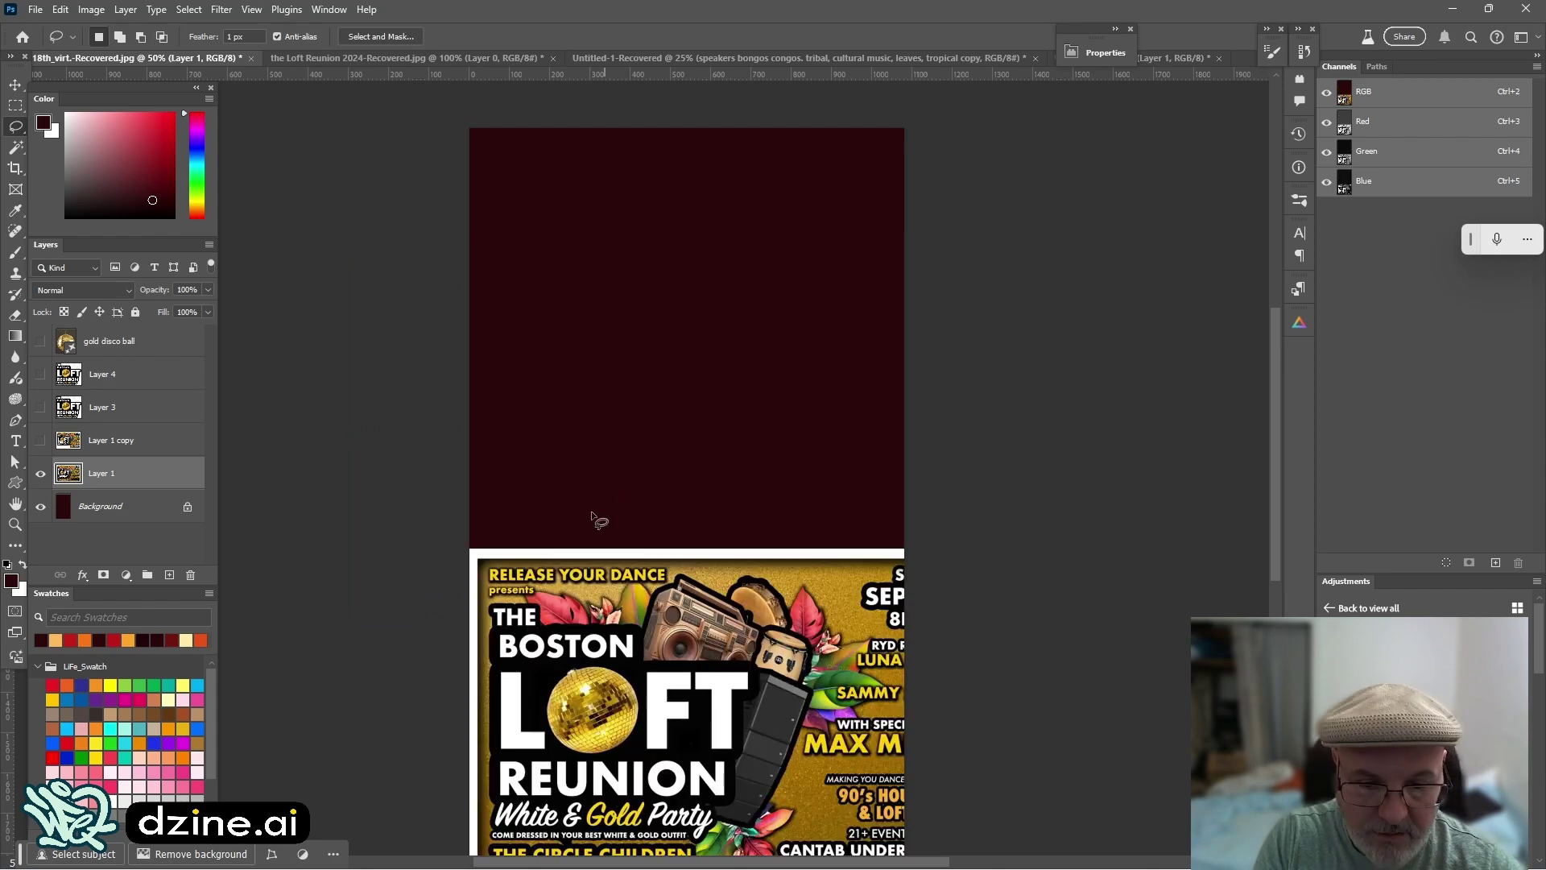
# Move the Layer 1 flyer up to the middle of the portrait canvas and inspect its disco ball closely
pyautogui.moveTo(649, 664); pyautogui.dragTo(648, 451)
pyautogui.scroll(5, 583, 477)
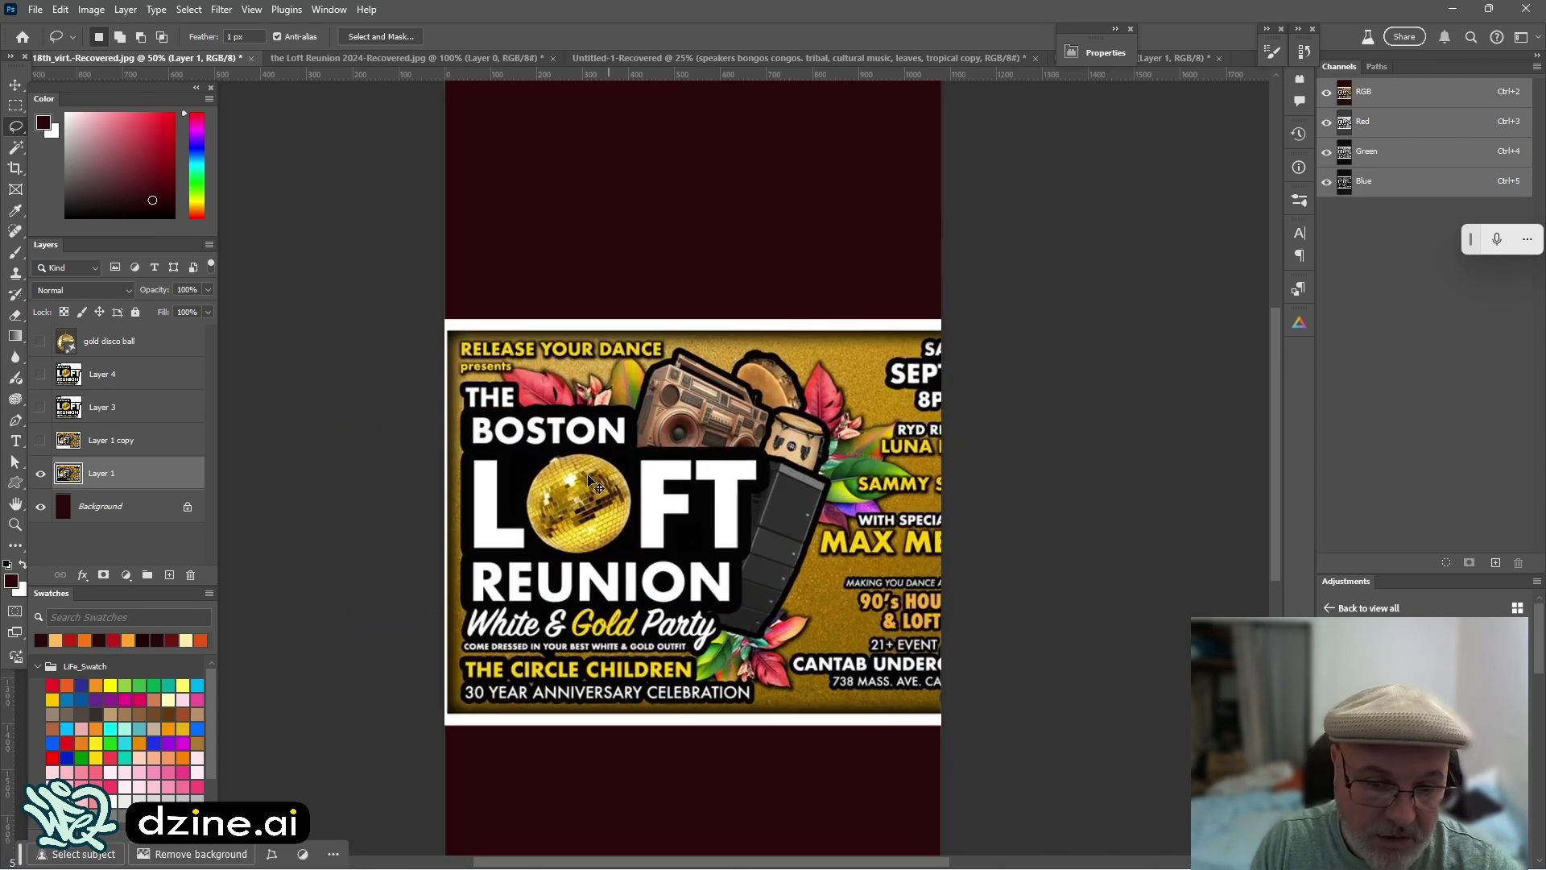
pyautogui.hscroll(-5, 732, 564)
pyautogui.scroll(-3, 733, 564)
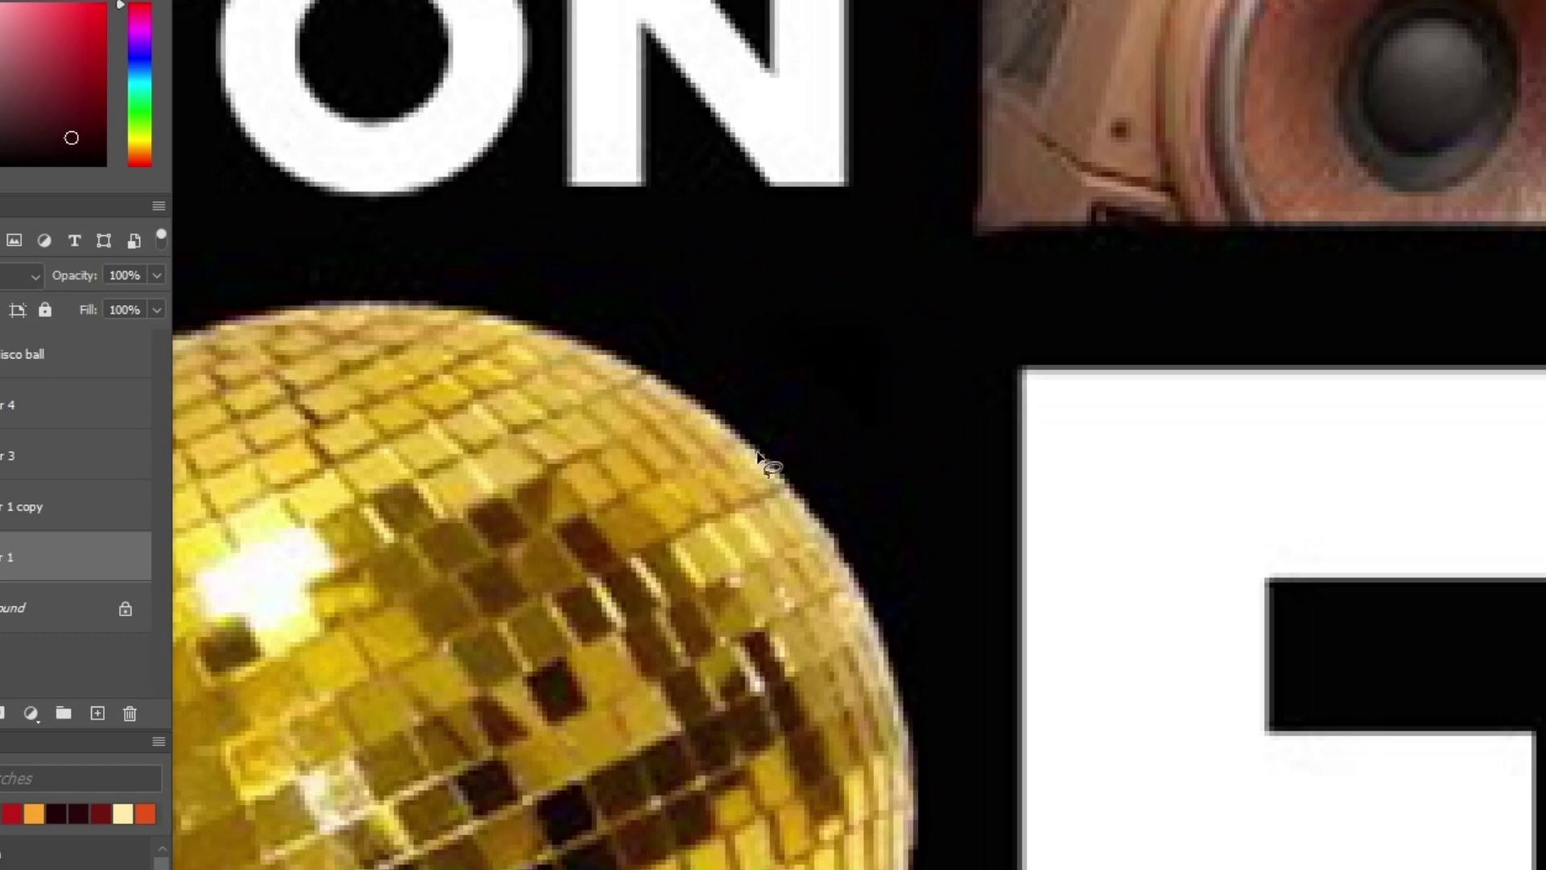
pyautogui.scroll(-5, 757, 456)
pyautogui.moveTo(1142, 687); pyautogui.dragTo(1077, 706)
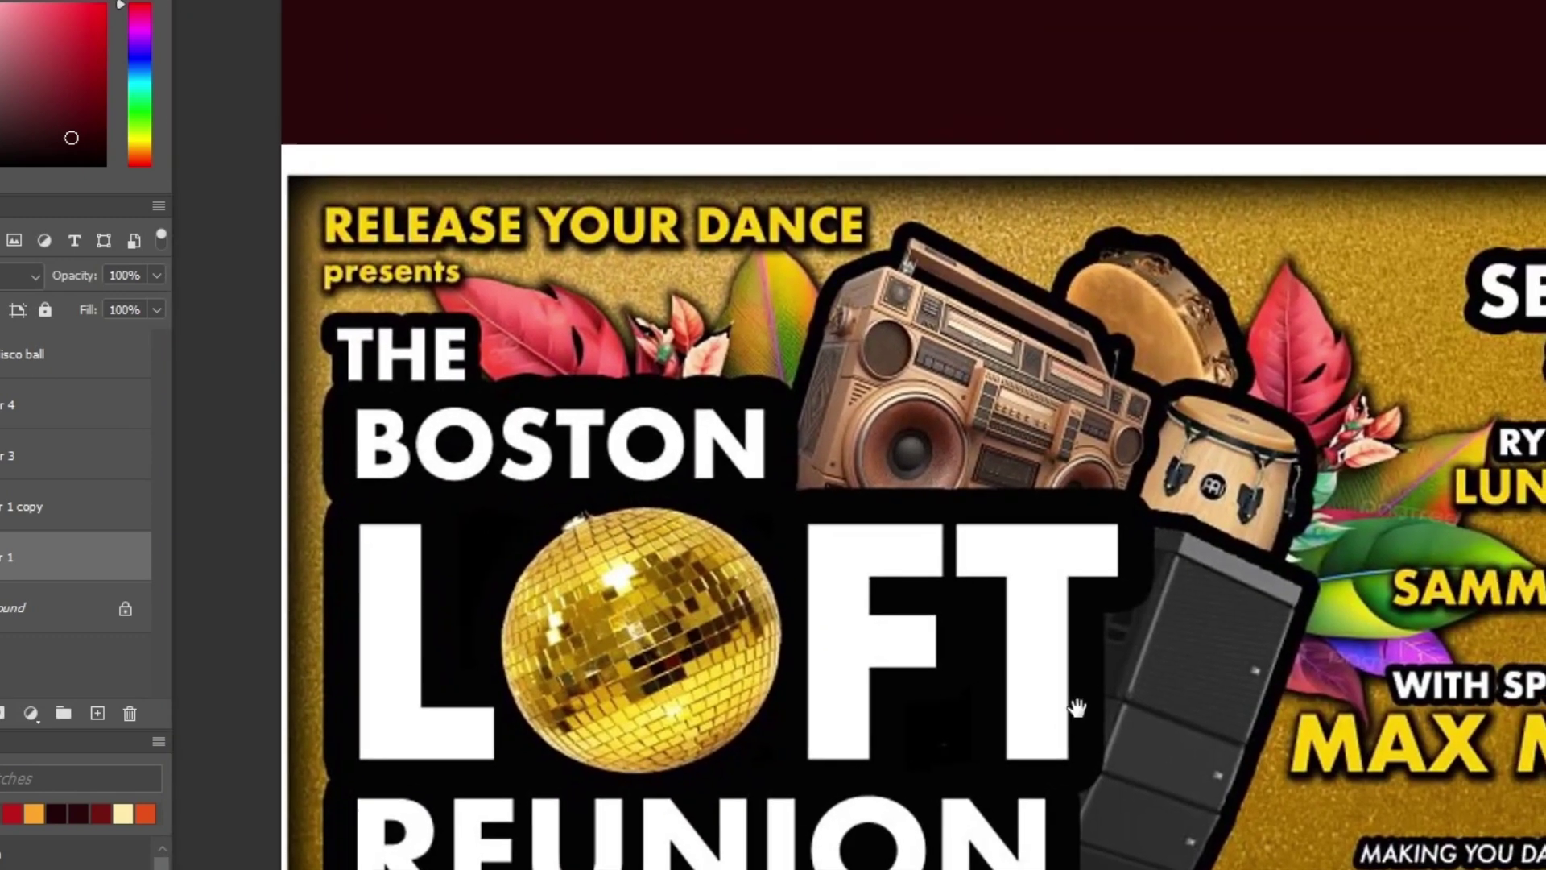
# Examine the image quality of the flyer's boombox, leaves and BOSTON lettering up close
pyautogui.scroll(5, 1076, 706)
pyautogui.scroll(5, 830, 538)
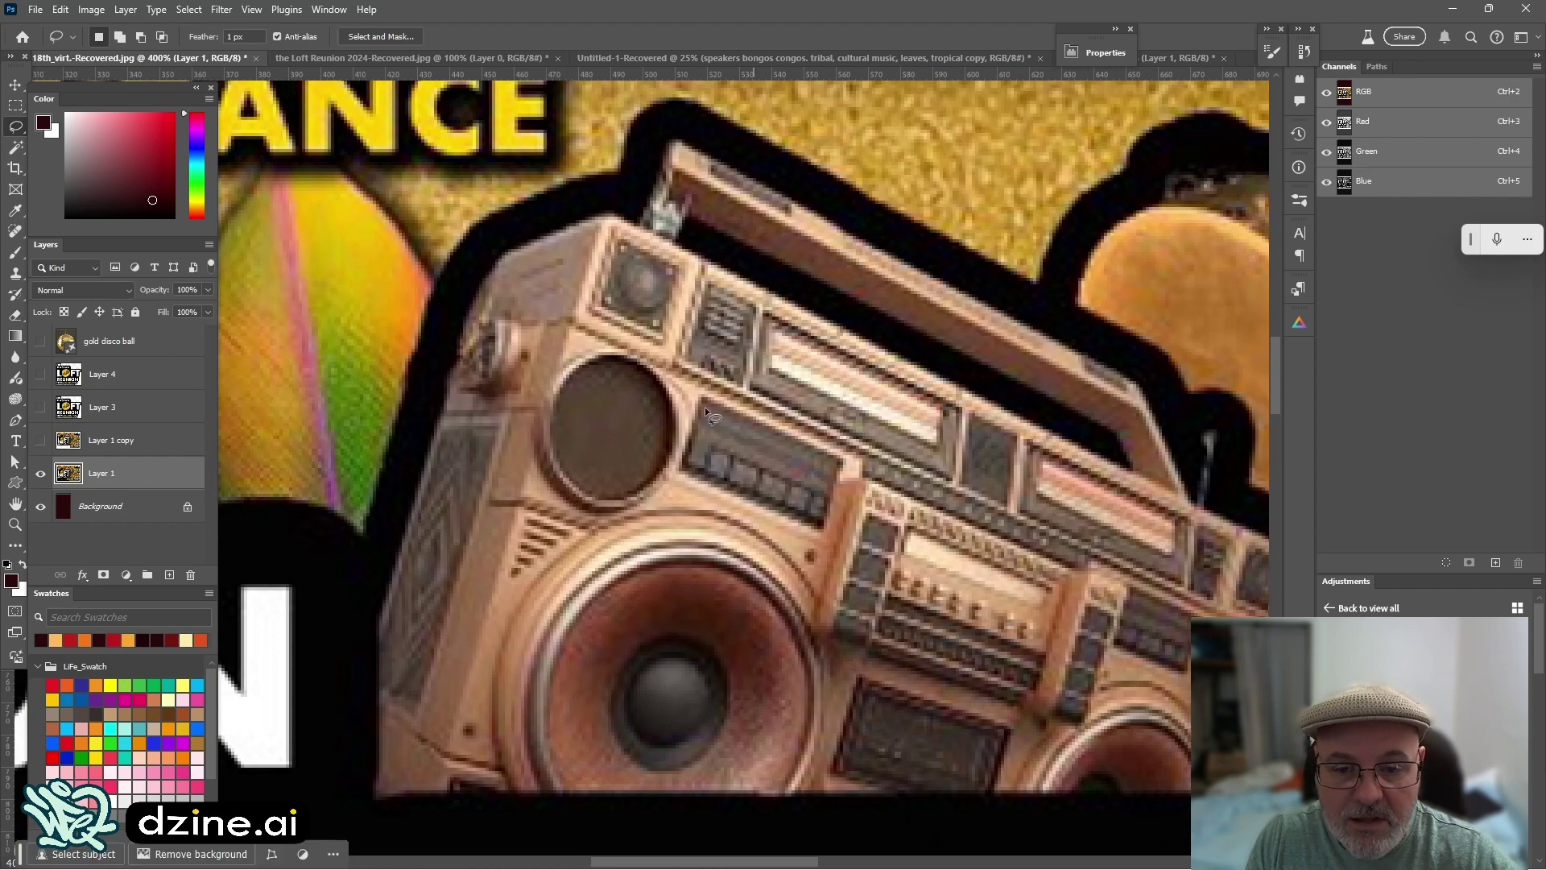
pyautogui.scroll(-2, 676, 492)
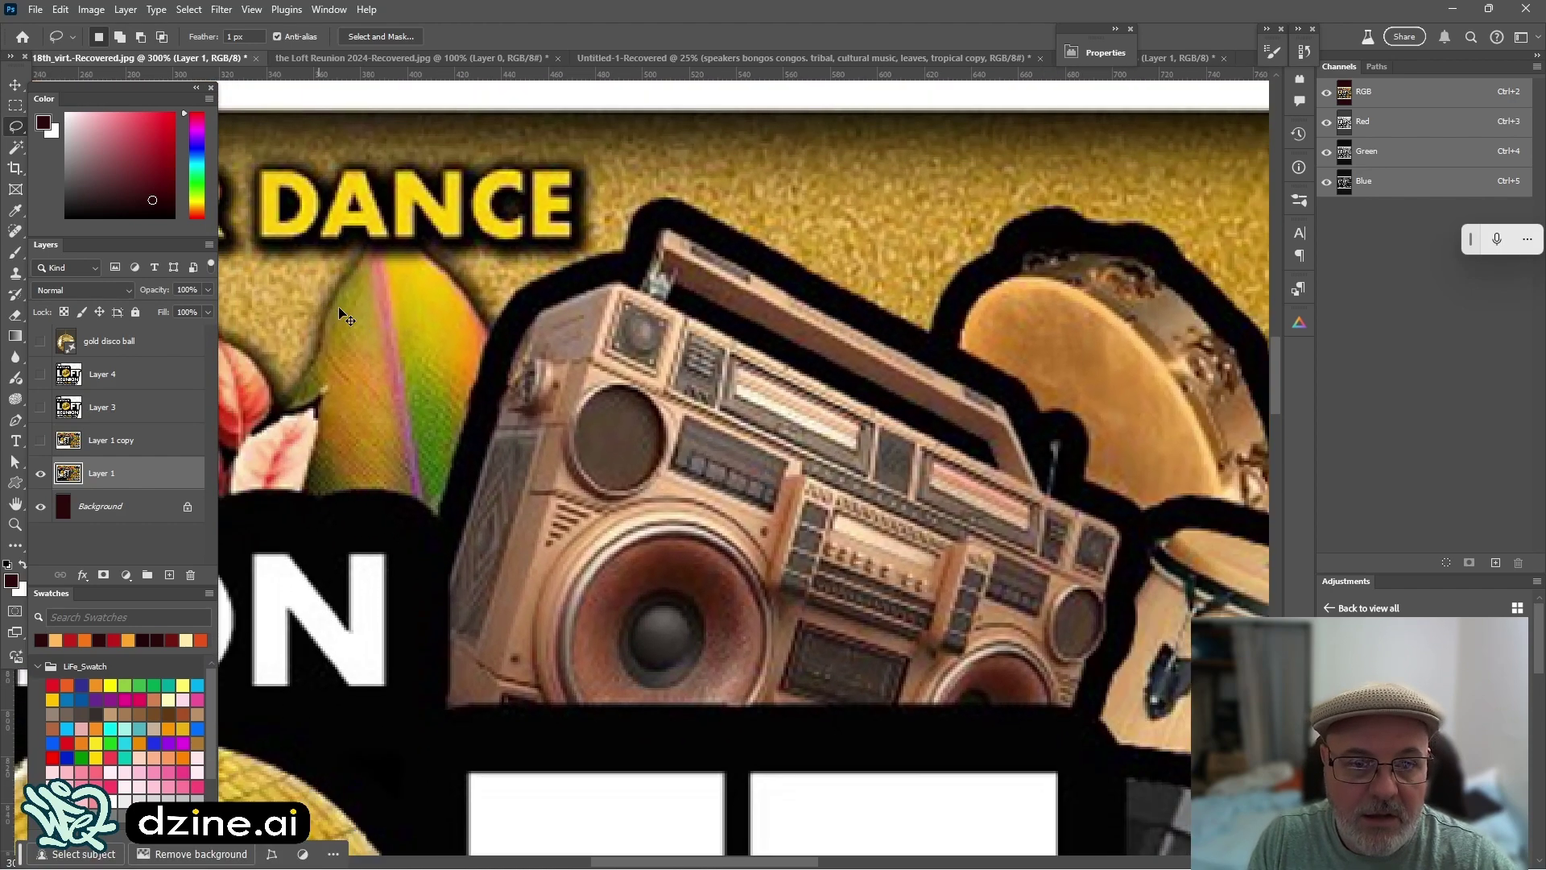
pyautogui.scroll(5, 597, 270)
pyautogui.hscroll(-3, 597, 269)
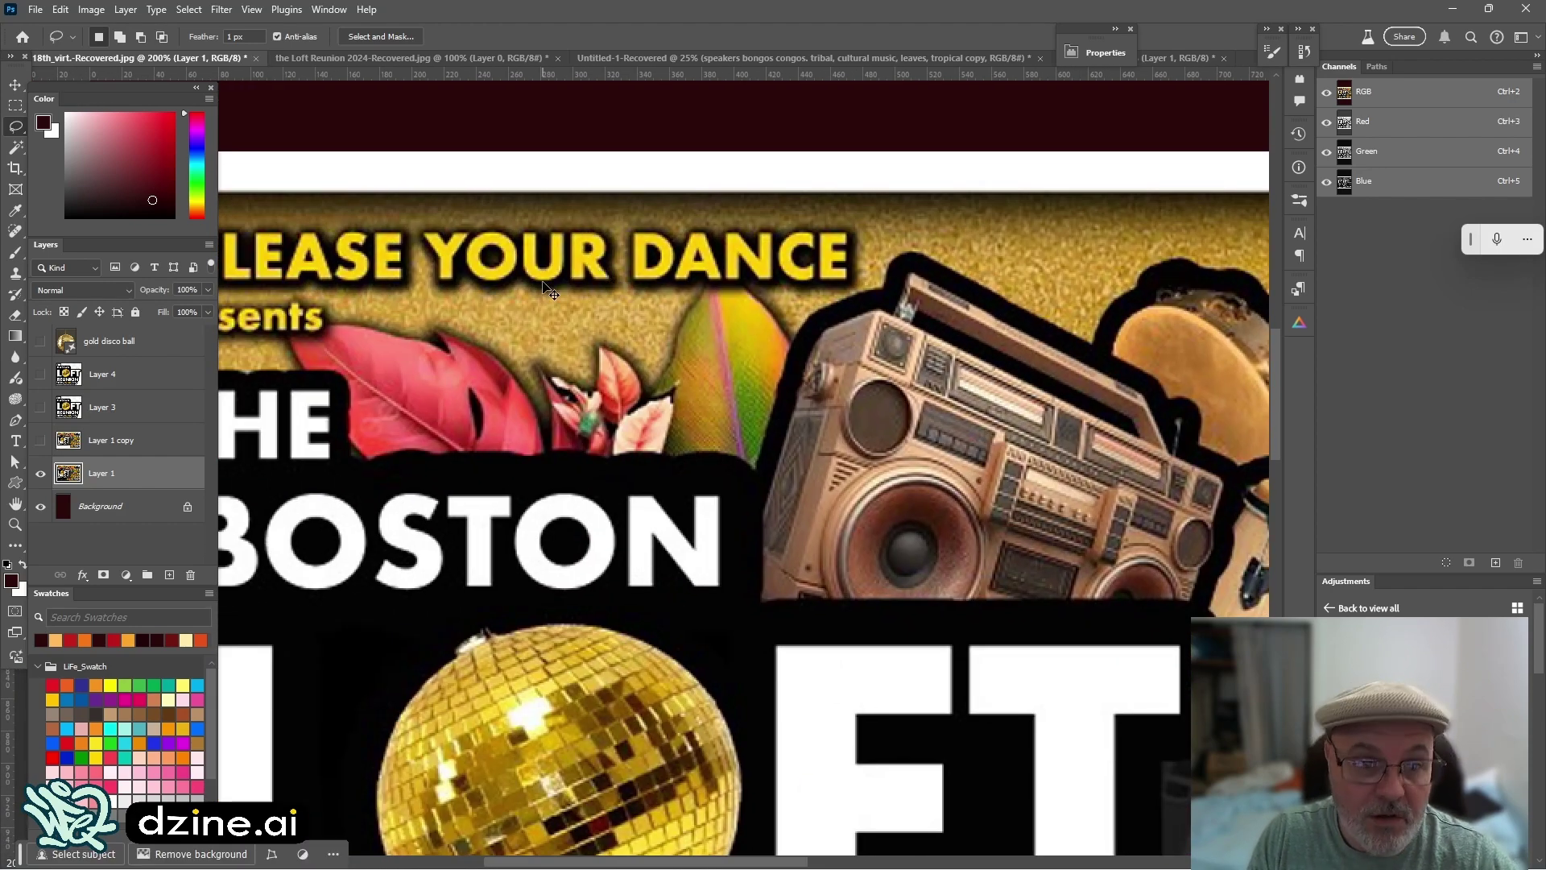
pyautogui.moveTo(321, 419); pyautogui.dragTo(632, 372)
pyautogui.hotkey('ctrl', '+')
pyautogui.hotkey('ctrl', '+')
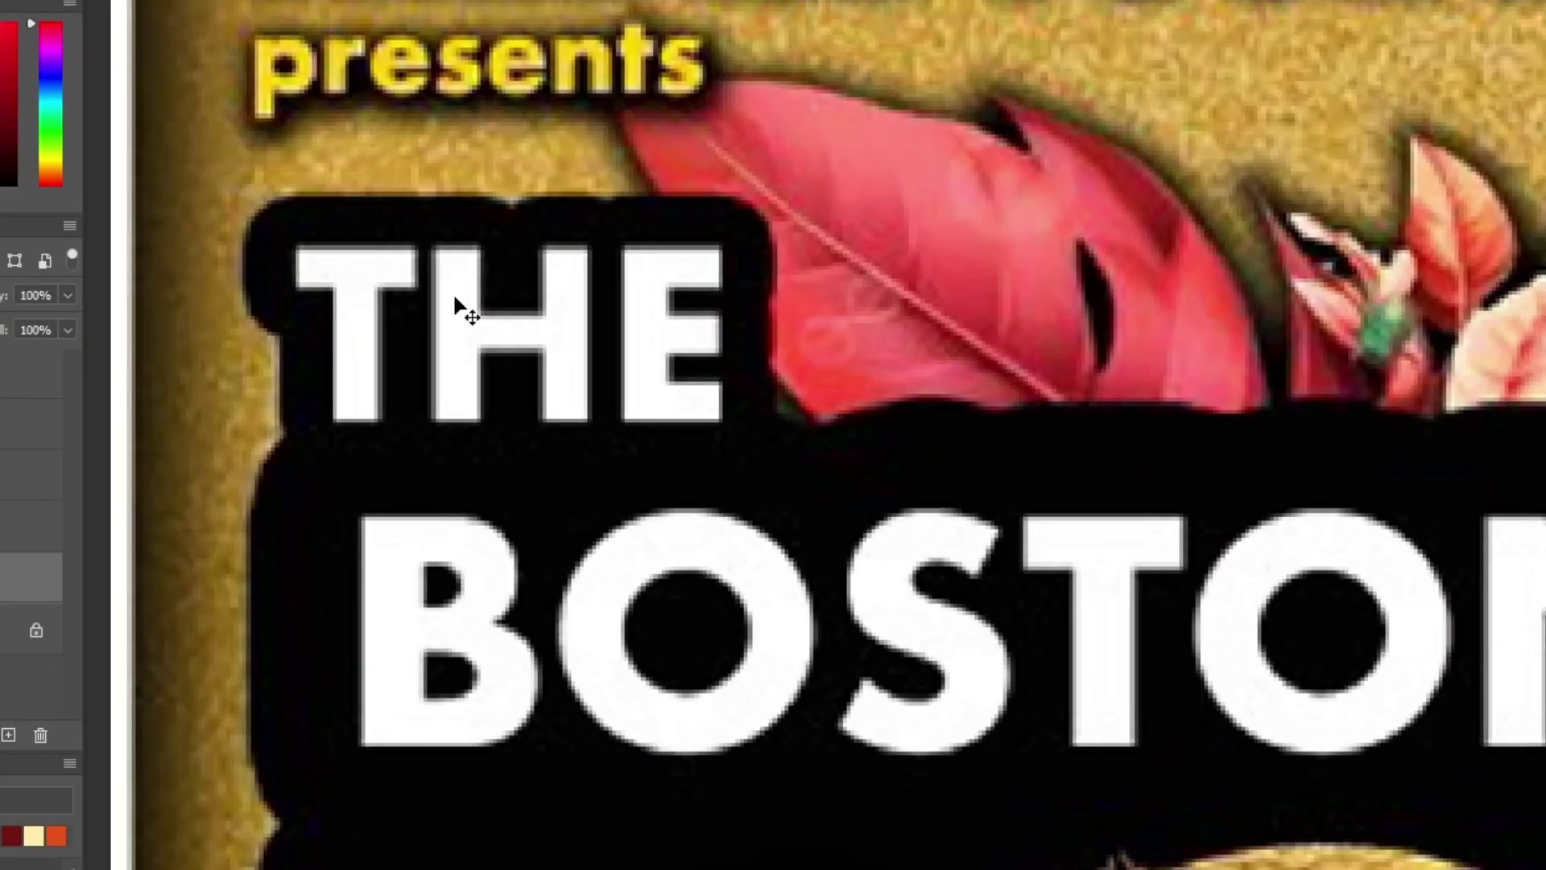
pyautogui.hotkey('ctrl', '-')
pyautogui.hotkey('ctrl', '-')
pyautogui.hotkey('ctrl', '-')
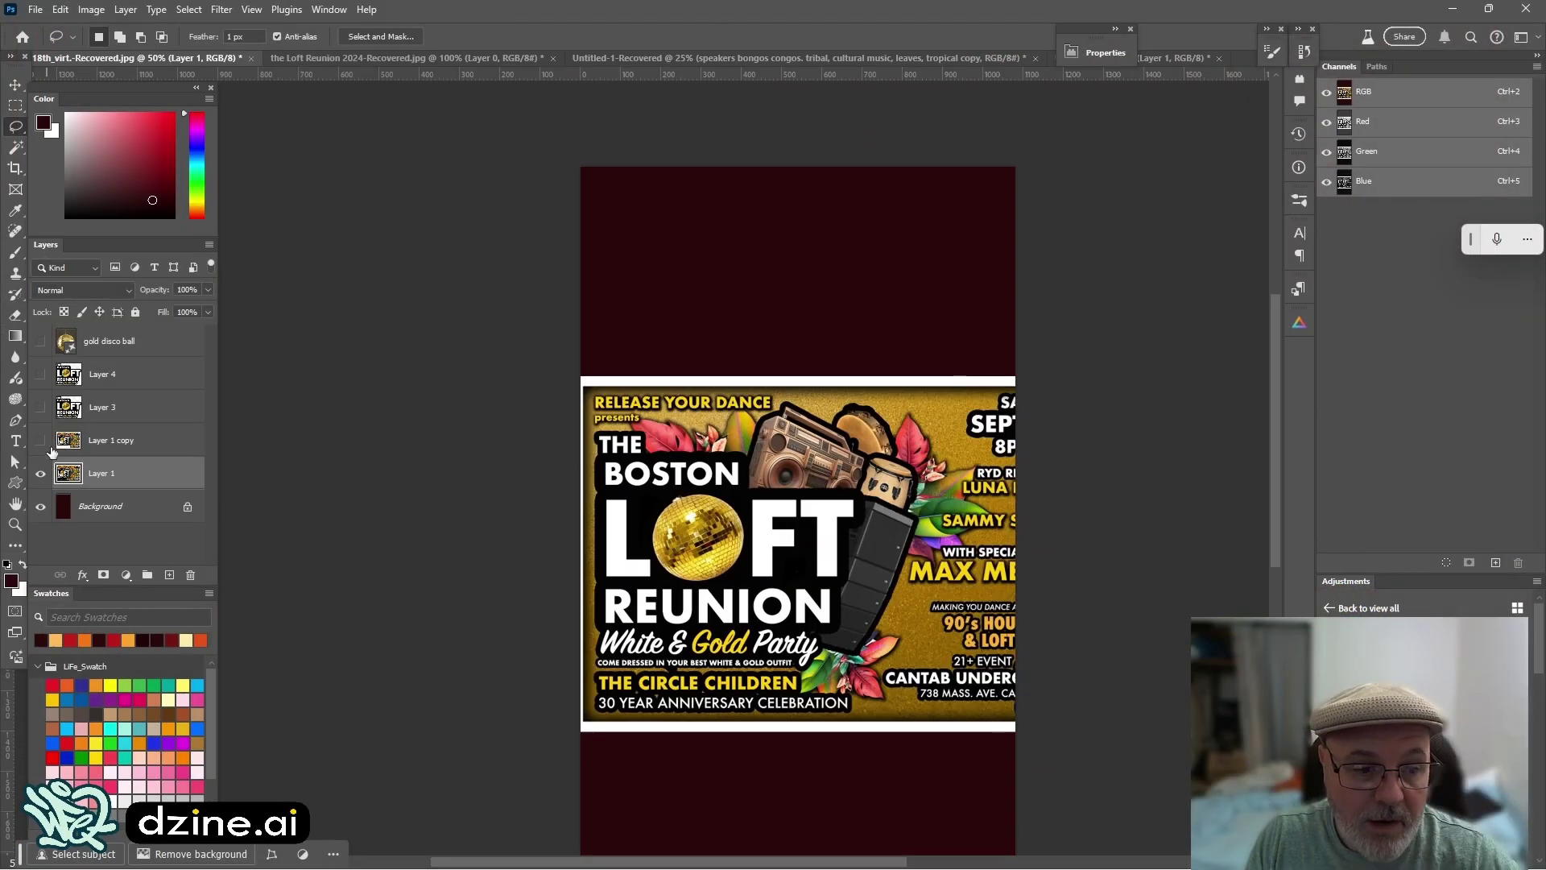
# Show Layer 4 in place of Layer 1 and move its LOFT REUNION logo to the top of the canvas
pyautogui.click(41, 474)
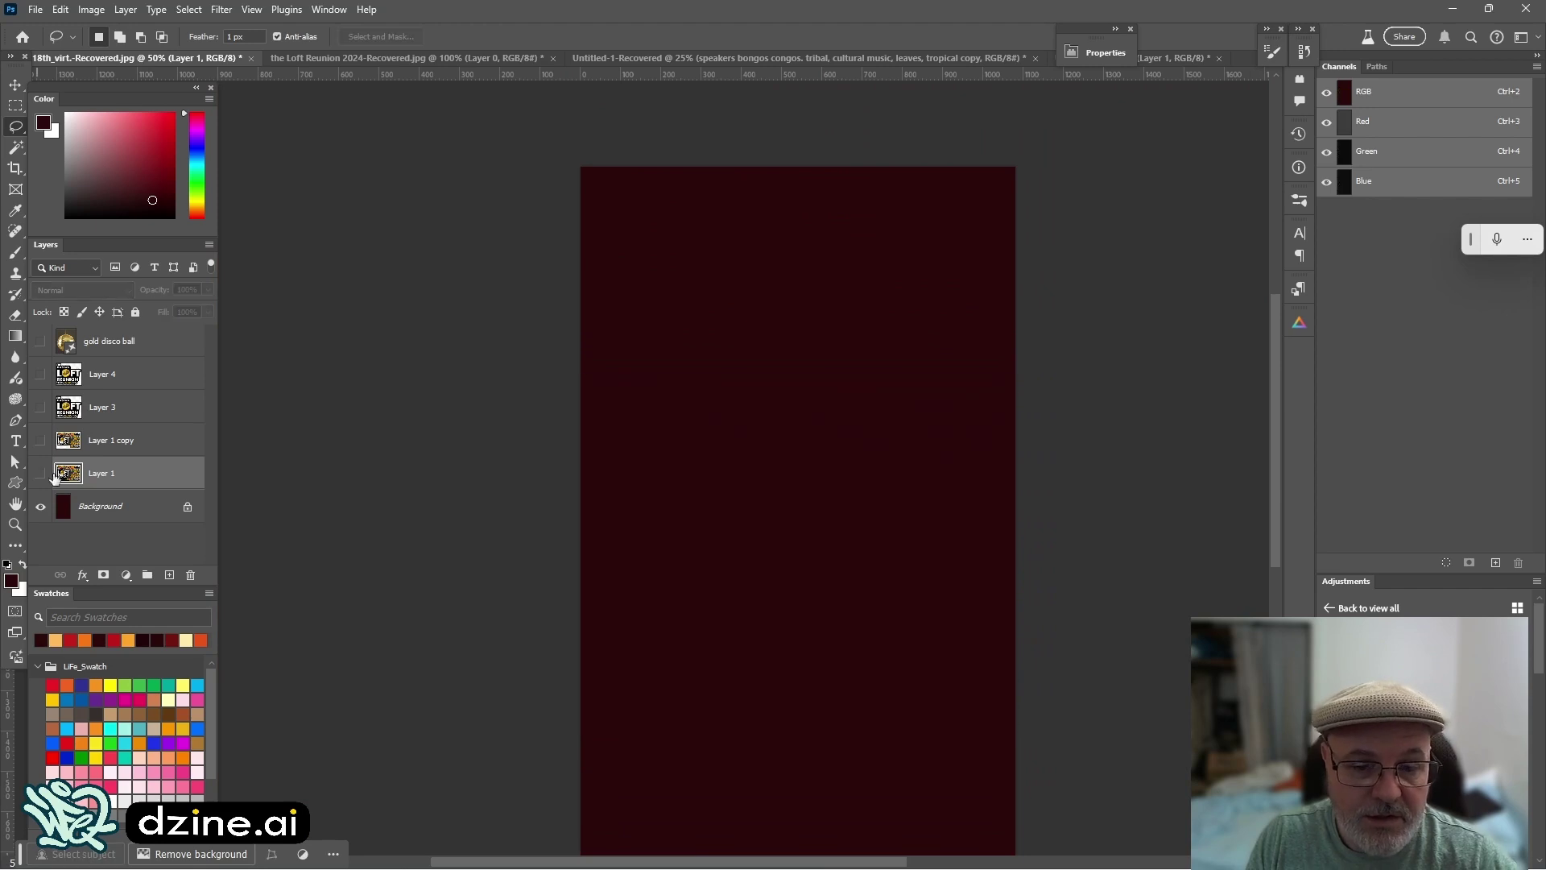
pyautogui.click(40, 374)
pyautogui.click(81, 382)
pyautogui.moveTo(733, 411); pyautogui.dragTo(785, 294)
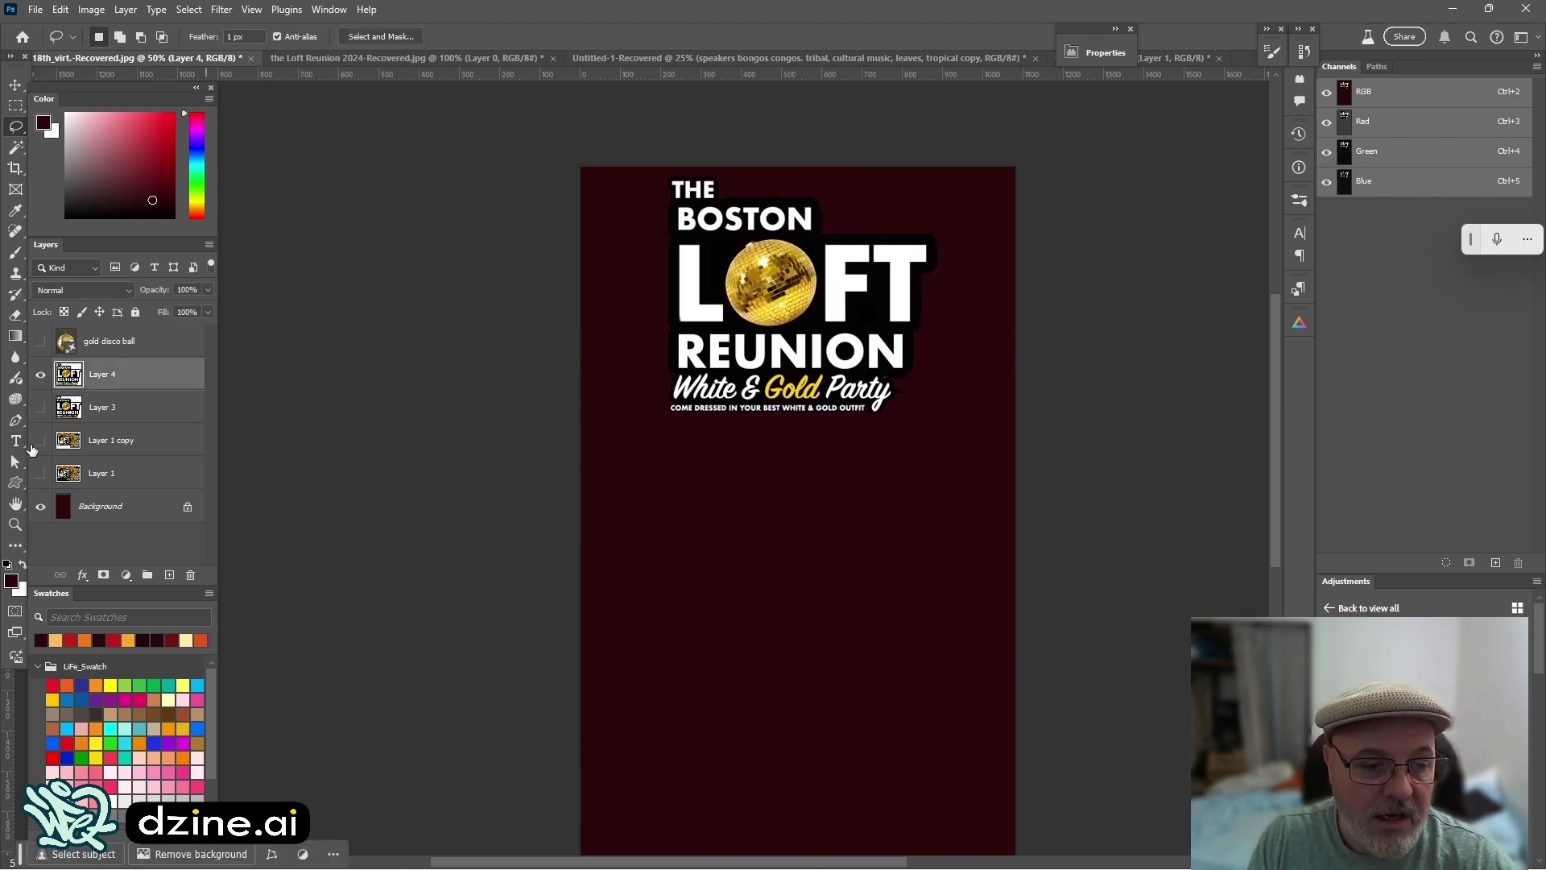
# Show Layer 1 copy and move its flyer image below the logo, with its left part beyond the canvas edge
pyautogui.click(40, 440)
pyautogui.click(109, 440)
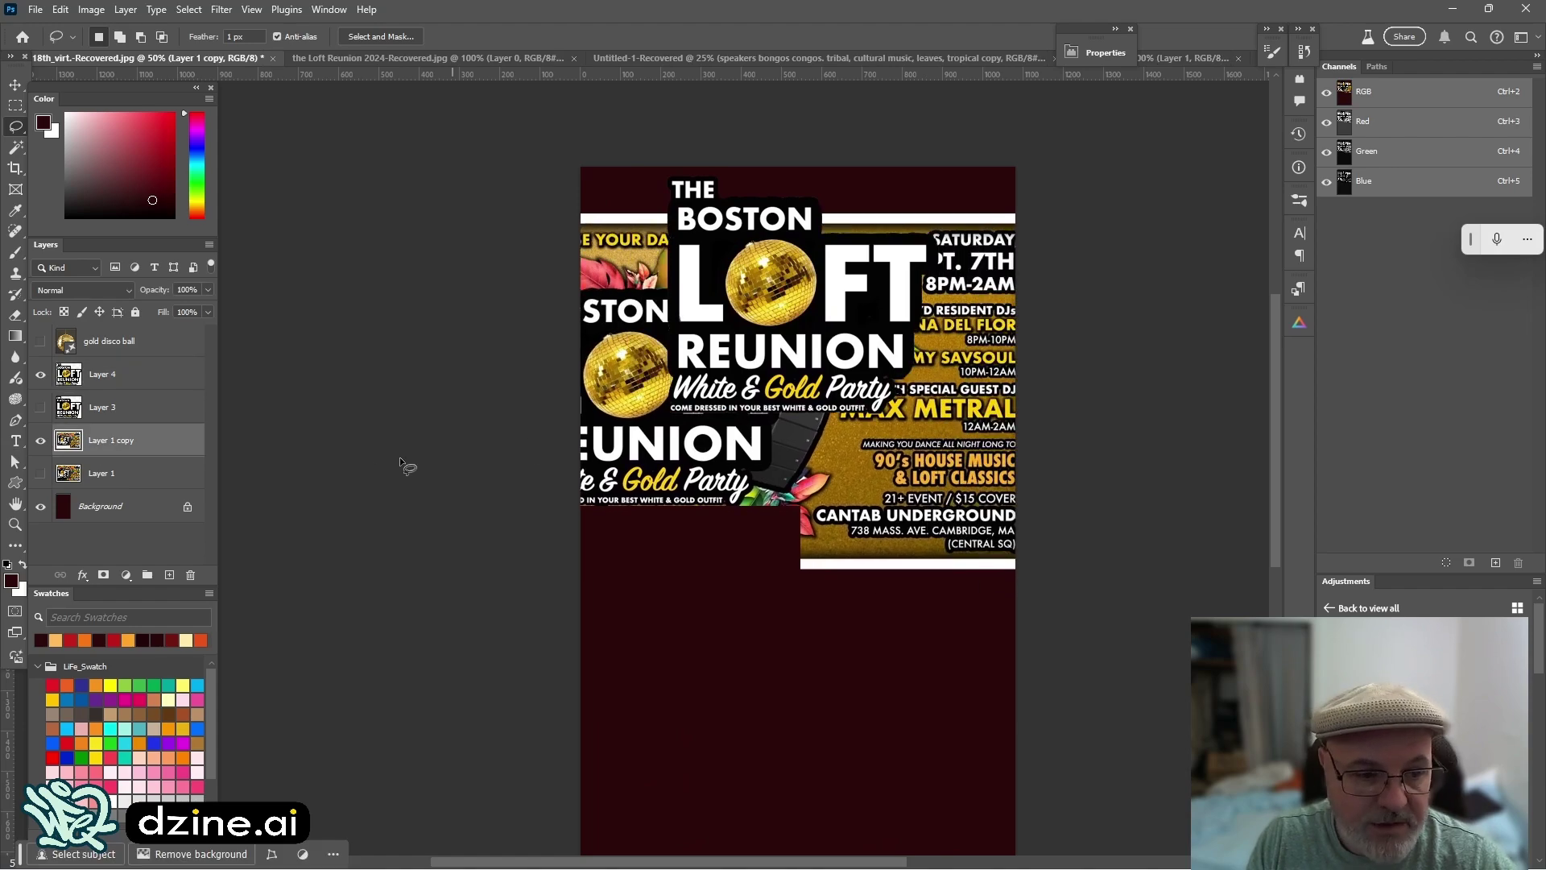
pyautogui.moveTo(999, 403); pyautogui.dragTo(849, 640)
pyautogui.hotkey('ctrl', '+')
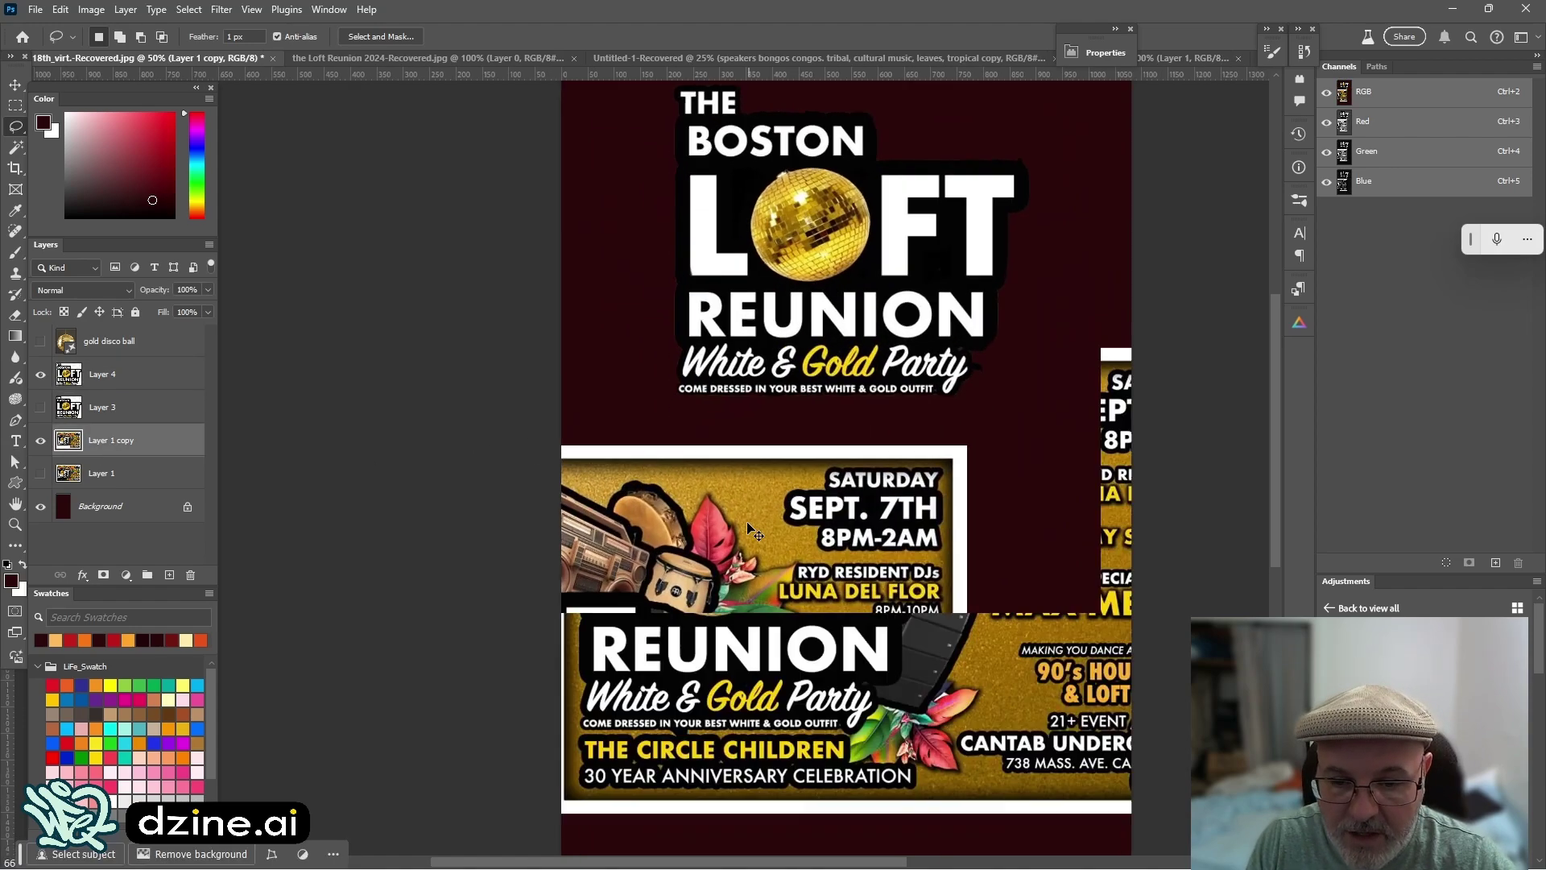
pyautogui.hotkey('ctrl', '+')
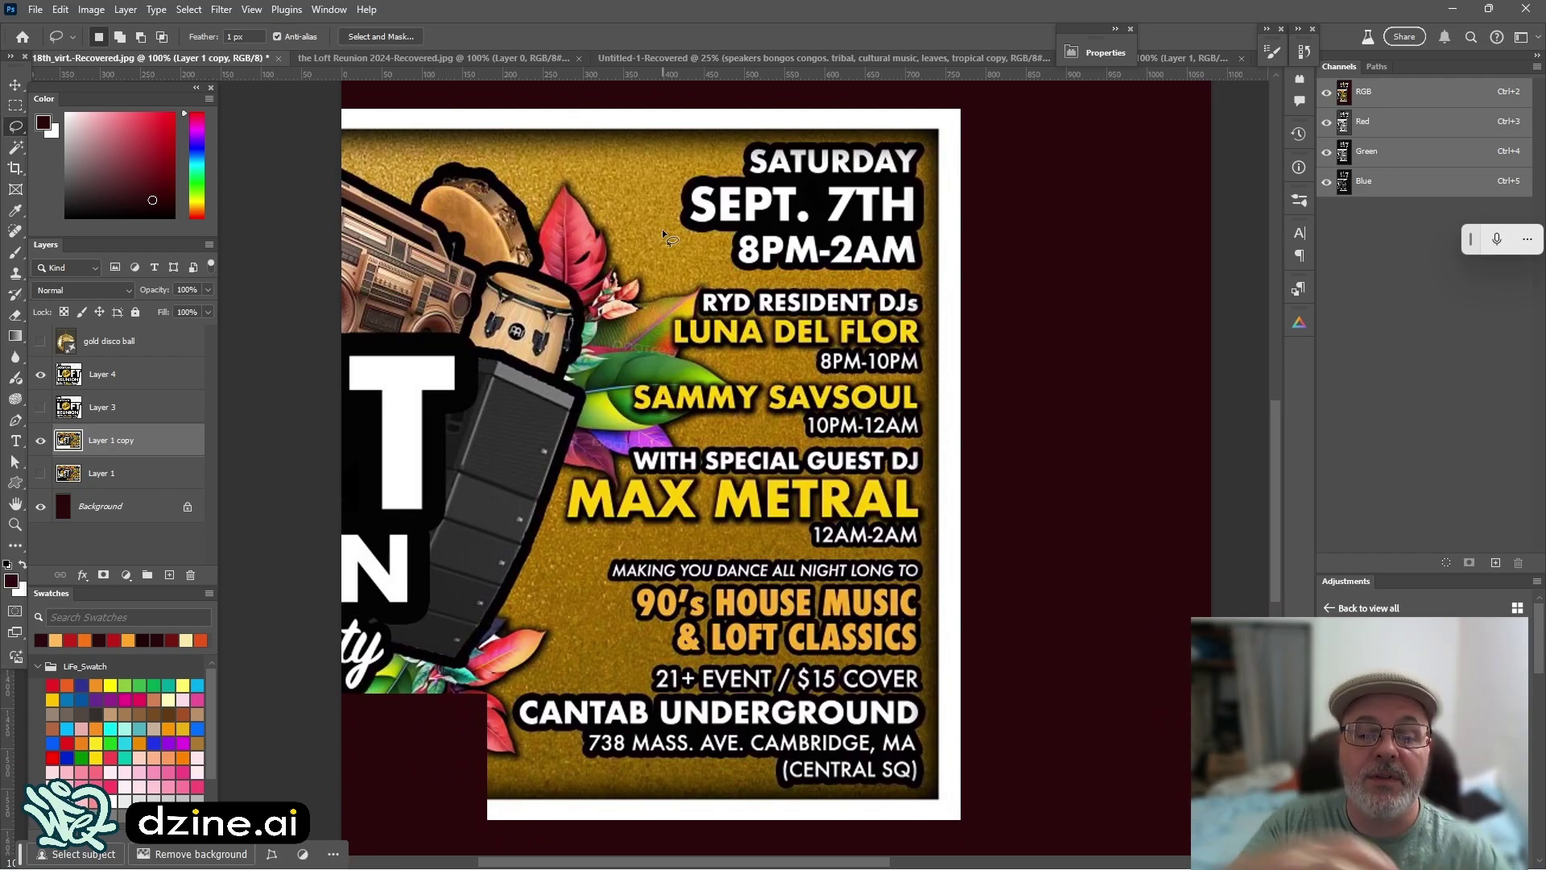
pyautogui.hotkey('ctrl', '-')
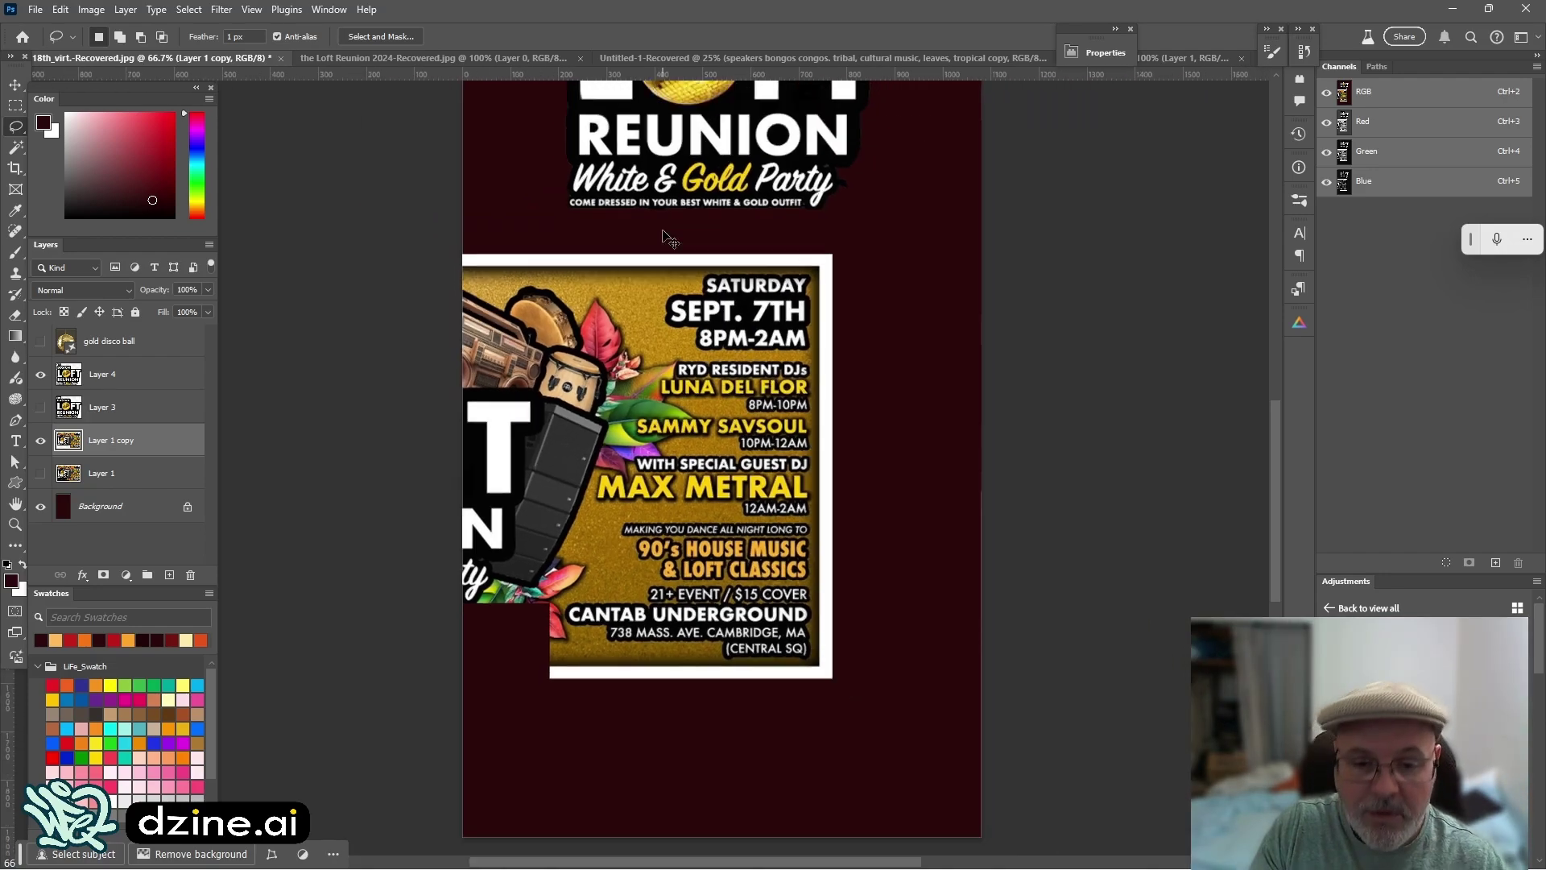
pyautogui.hotkey('ctrl', '-')
pyautogui.hscroll(-3, 665, 233)
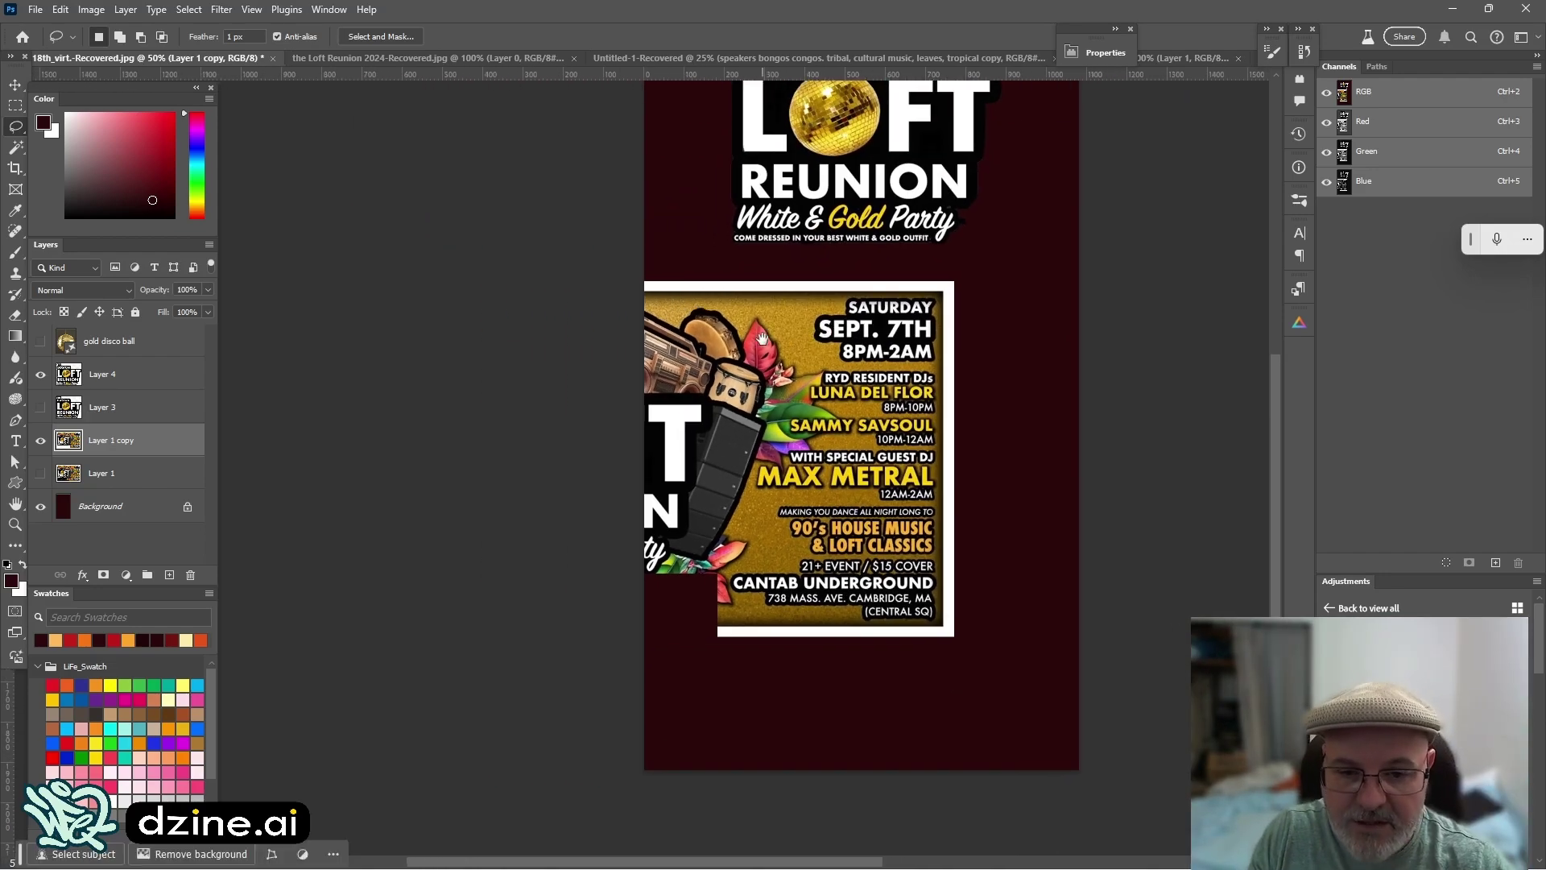
# Reposition the Layer 1 copy flyer lower, just above the bottom edge of the canvas
pyautogui.moveTo(715, 411); pyautogui.dragTo(829, 412)
pyautogui.hotkey('ctrl', '+')
pyautogui.hotkey('ctrl', '+')
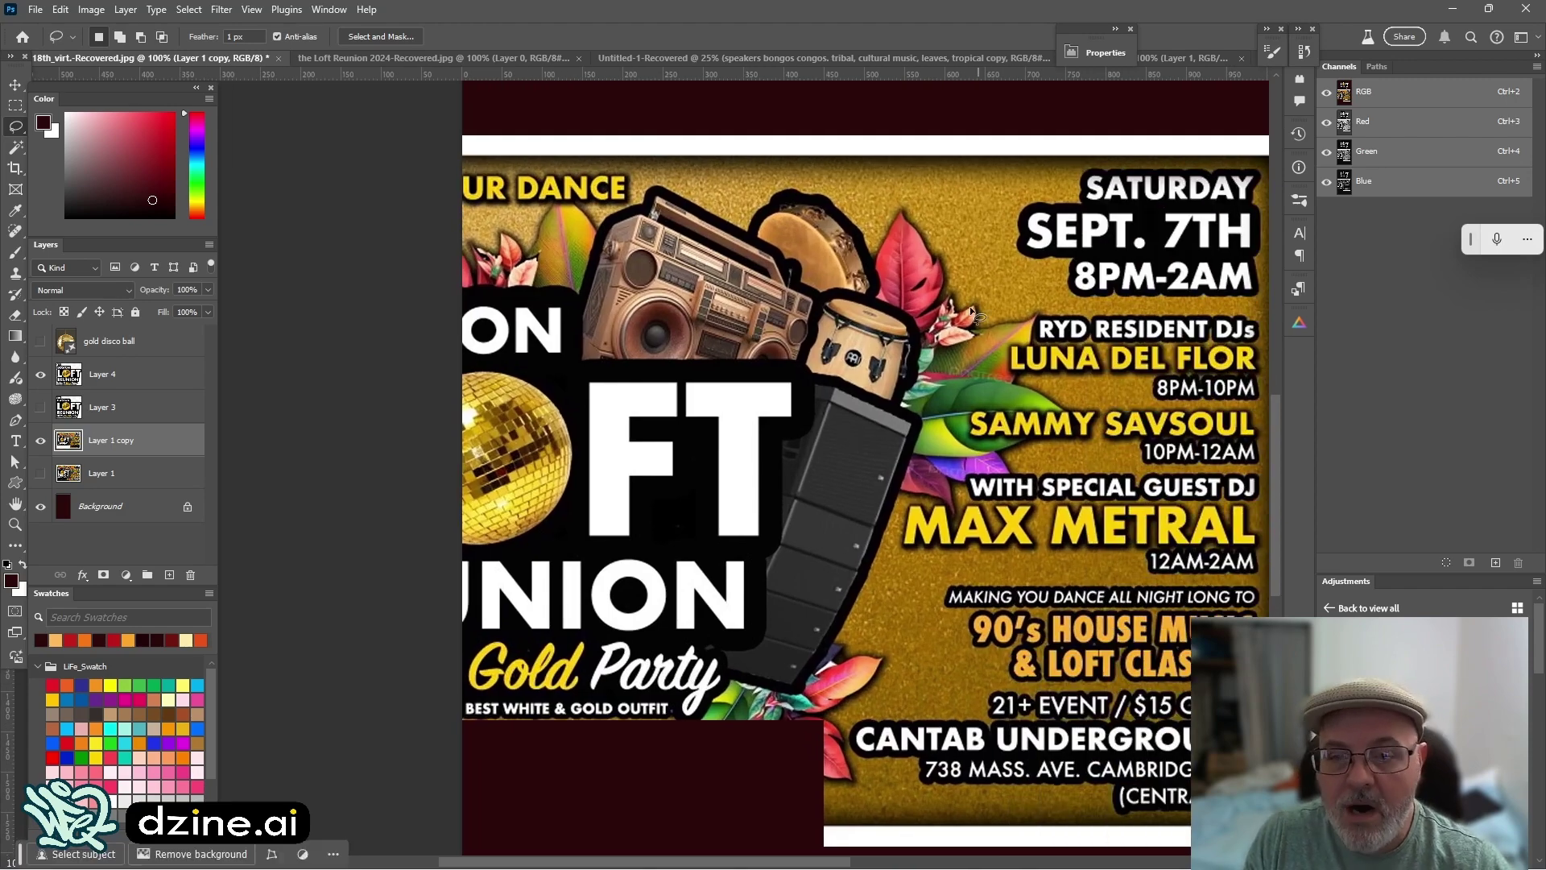
pyautogui.hotkey('ctrl', '-')
pyautogui.hotkey('ctrl', '-')
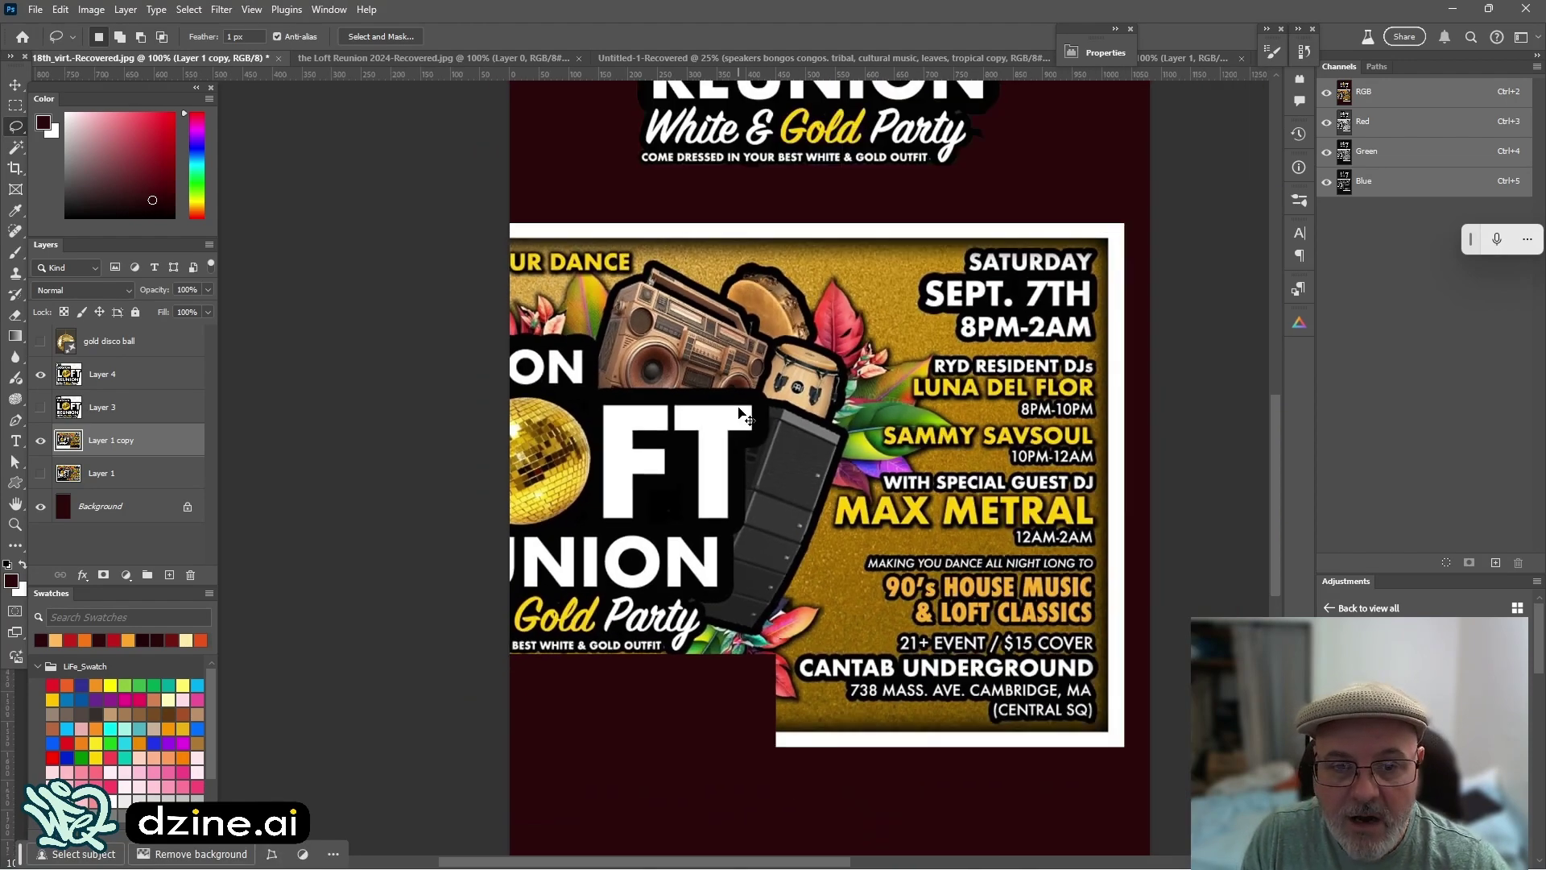
pyautogui.click(15, 84)
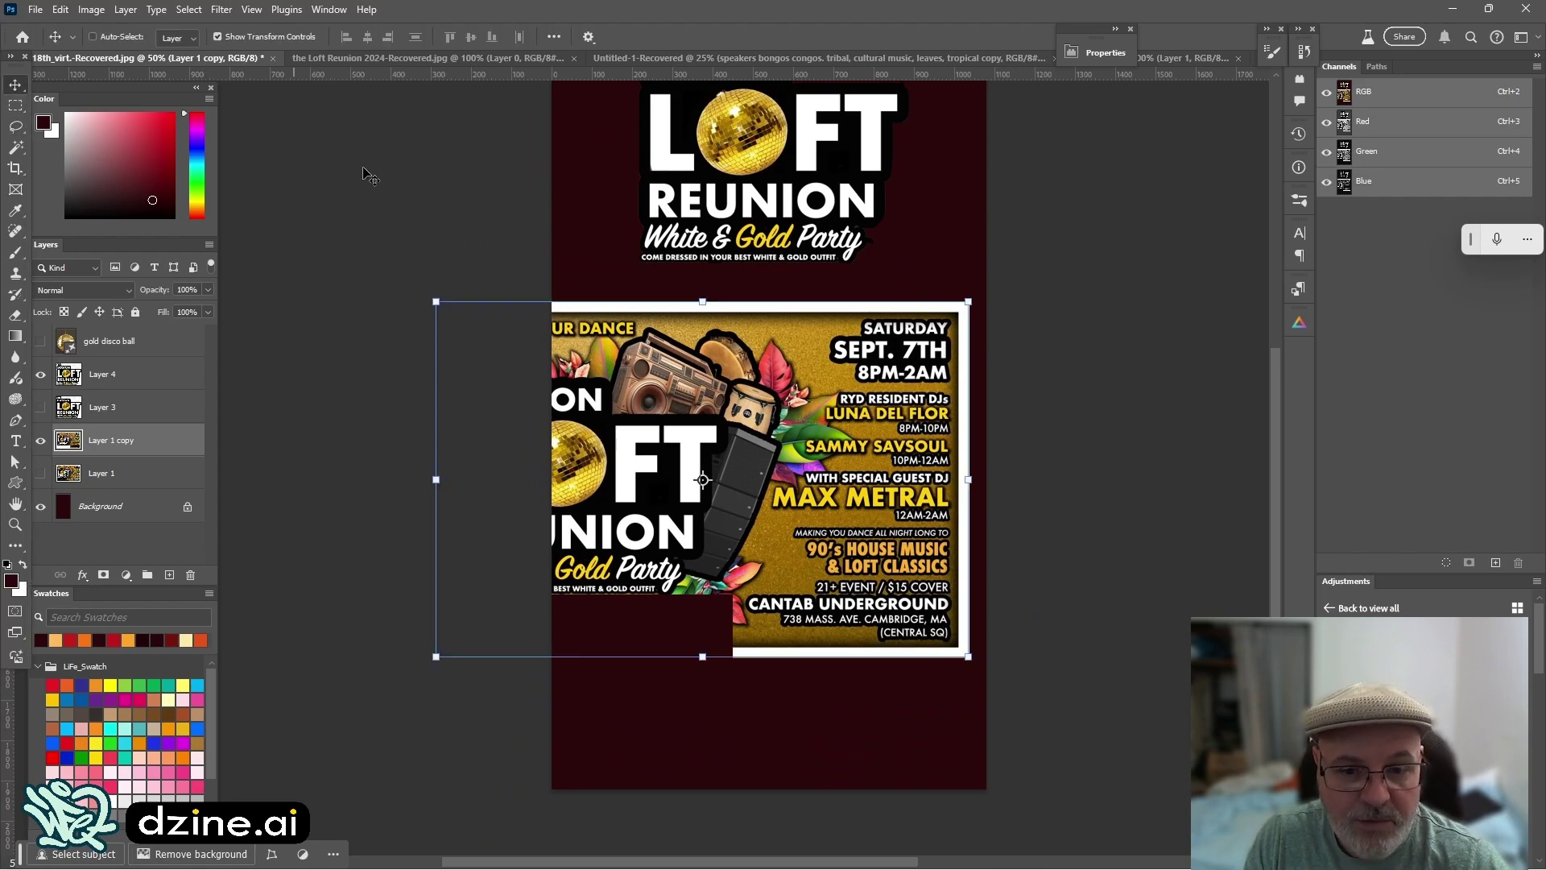
pyautogui.moveTo(661, 430)
pyautogui.mouseDown()
pyautogui.moveTo(630, 417)
pyautogui.moveTo(591, 568)
pyautogui.mouseUp()
pyautogui.moveTo(692, 527); pyautogui.dragTo(692, 511)
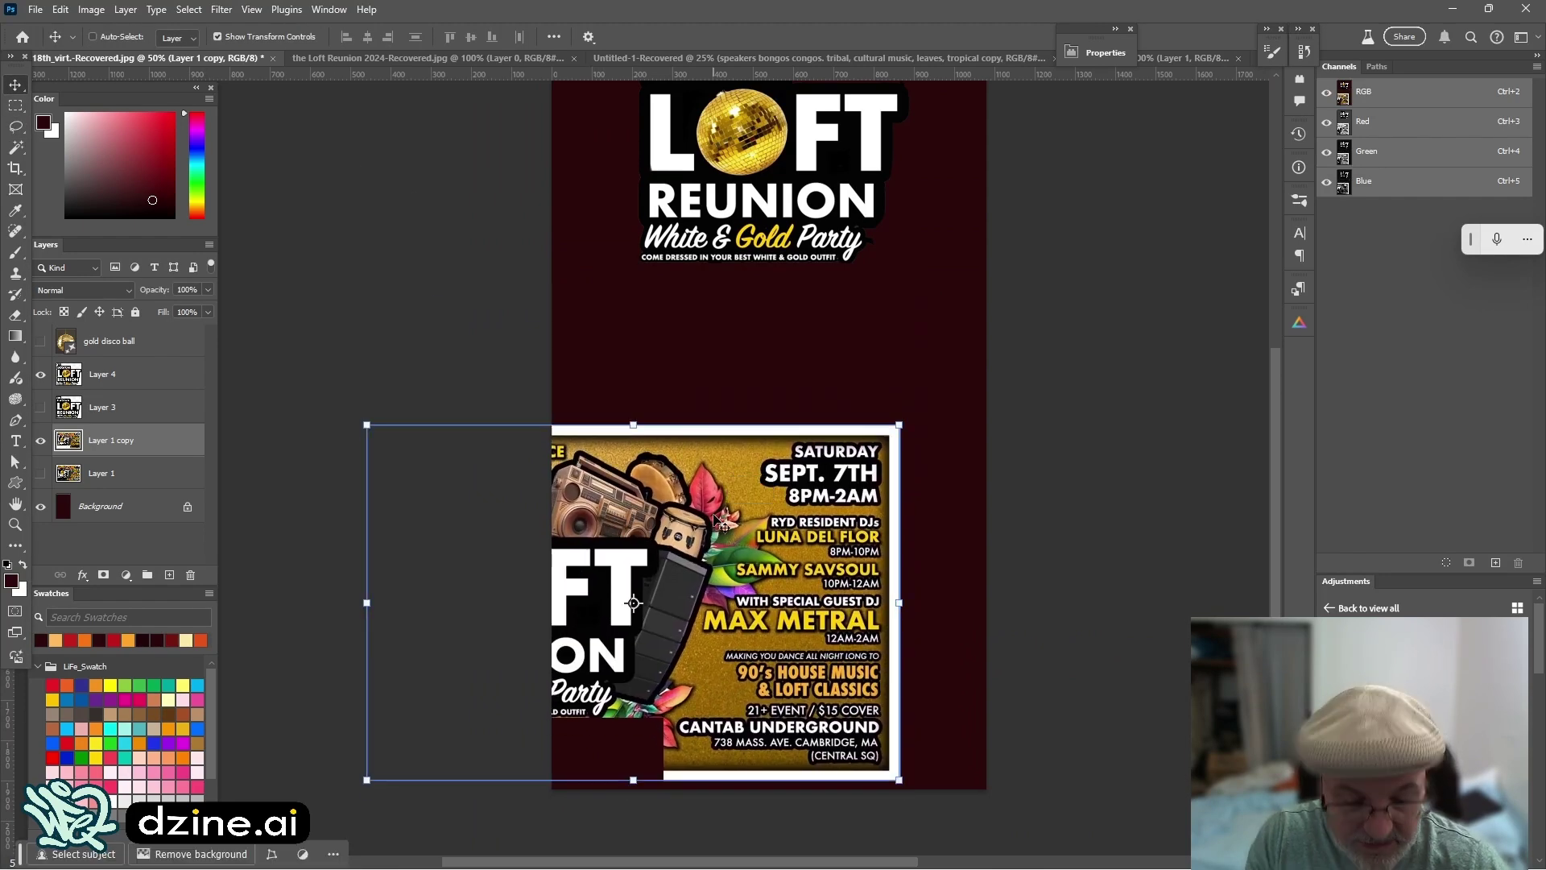
# Scale the Layer 1 copy flyer to about 133% and shift it left so its event text column fits on the canvas
pyautogui.hotkey('ctrl', 't')
pyautogui.moveTo(903, 435); pyautogui.dragTo(1076, 307)
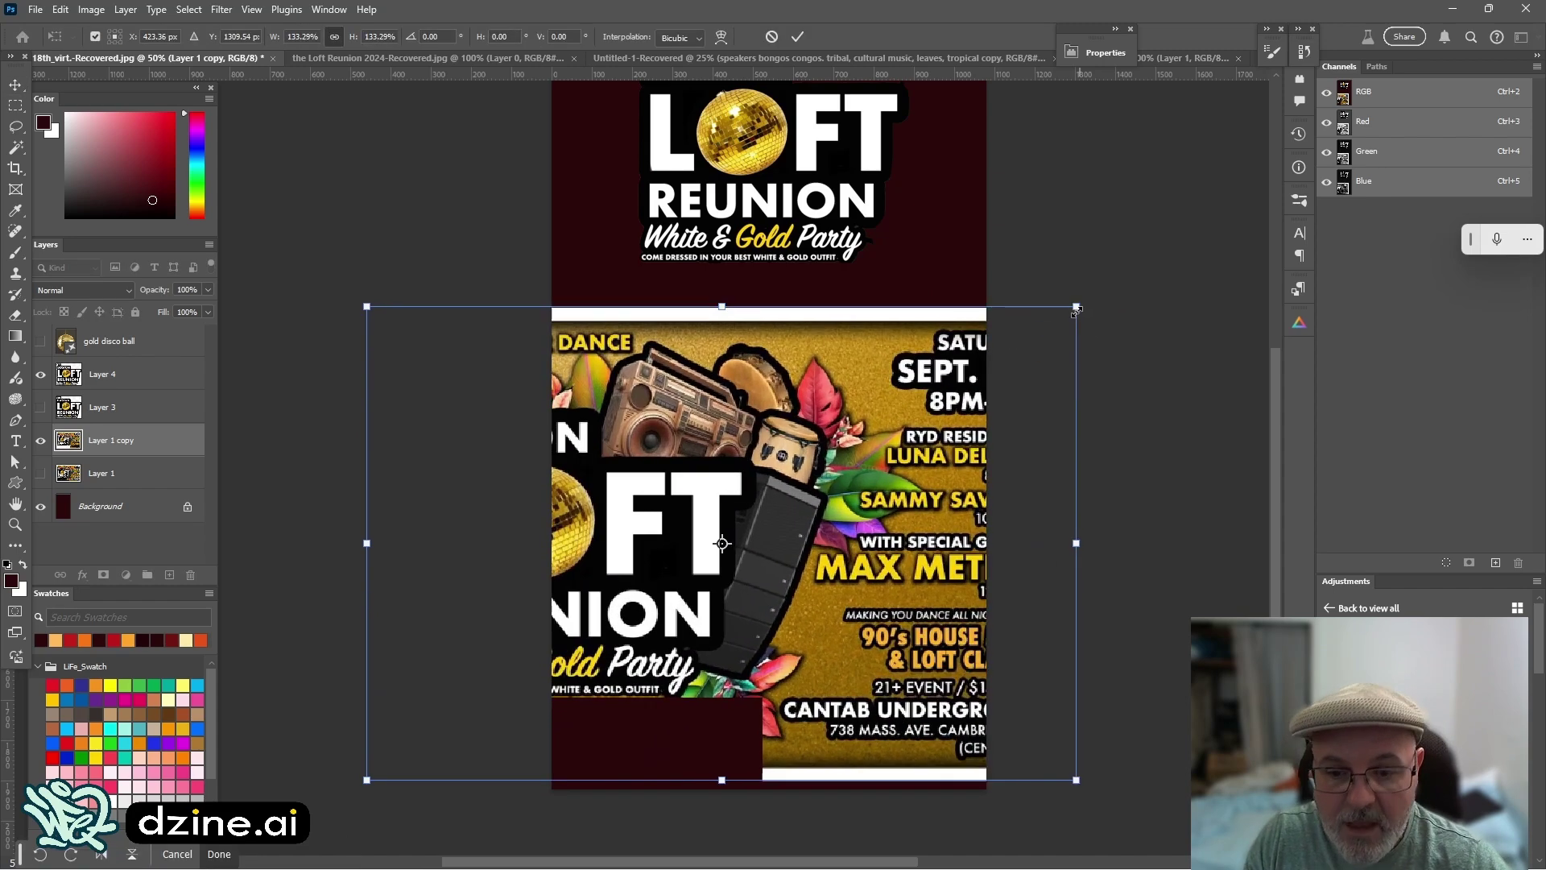
pyautogui.moveTo(772, 521); pyautogui.dragTo(596, 542)
pyautogui.press('Return')
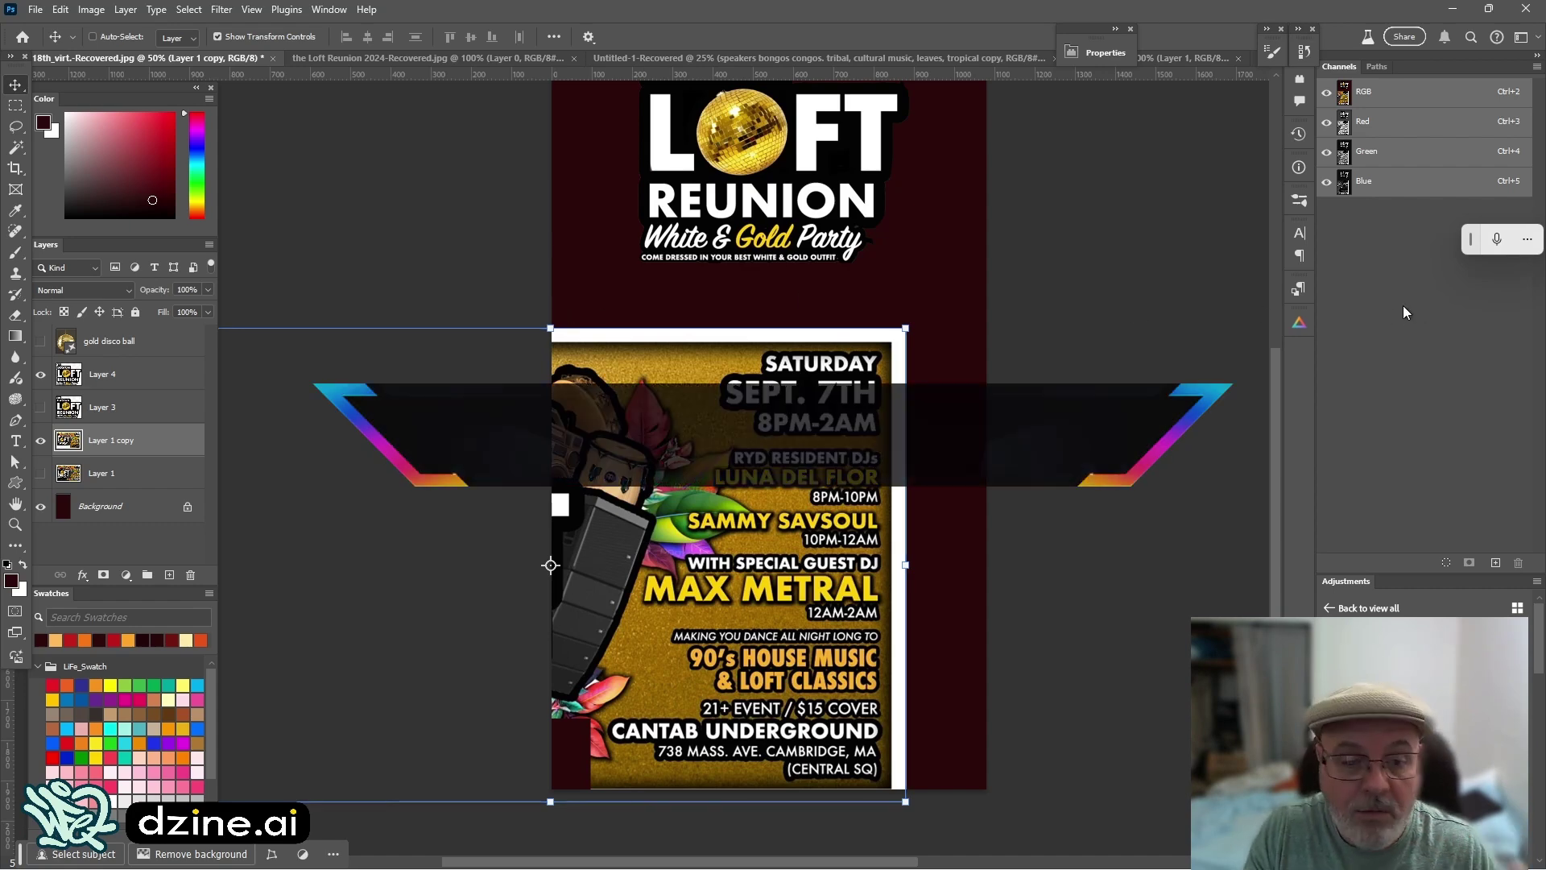
# Switch to the dzine.ai canvas in Chrome and undo the flyer image already placed there
pyautogui.press('ctrl')
pyautogui.moveTo(785, 860)
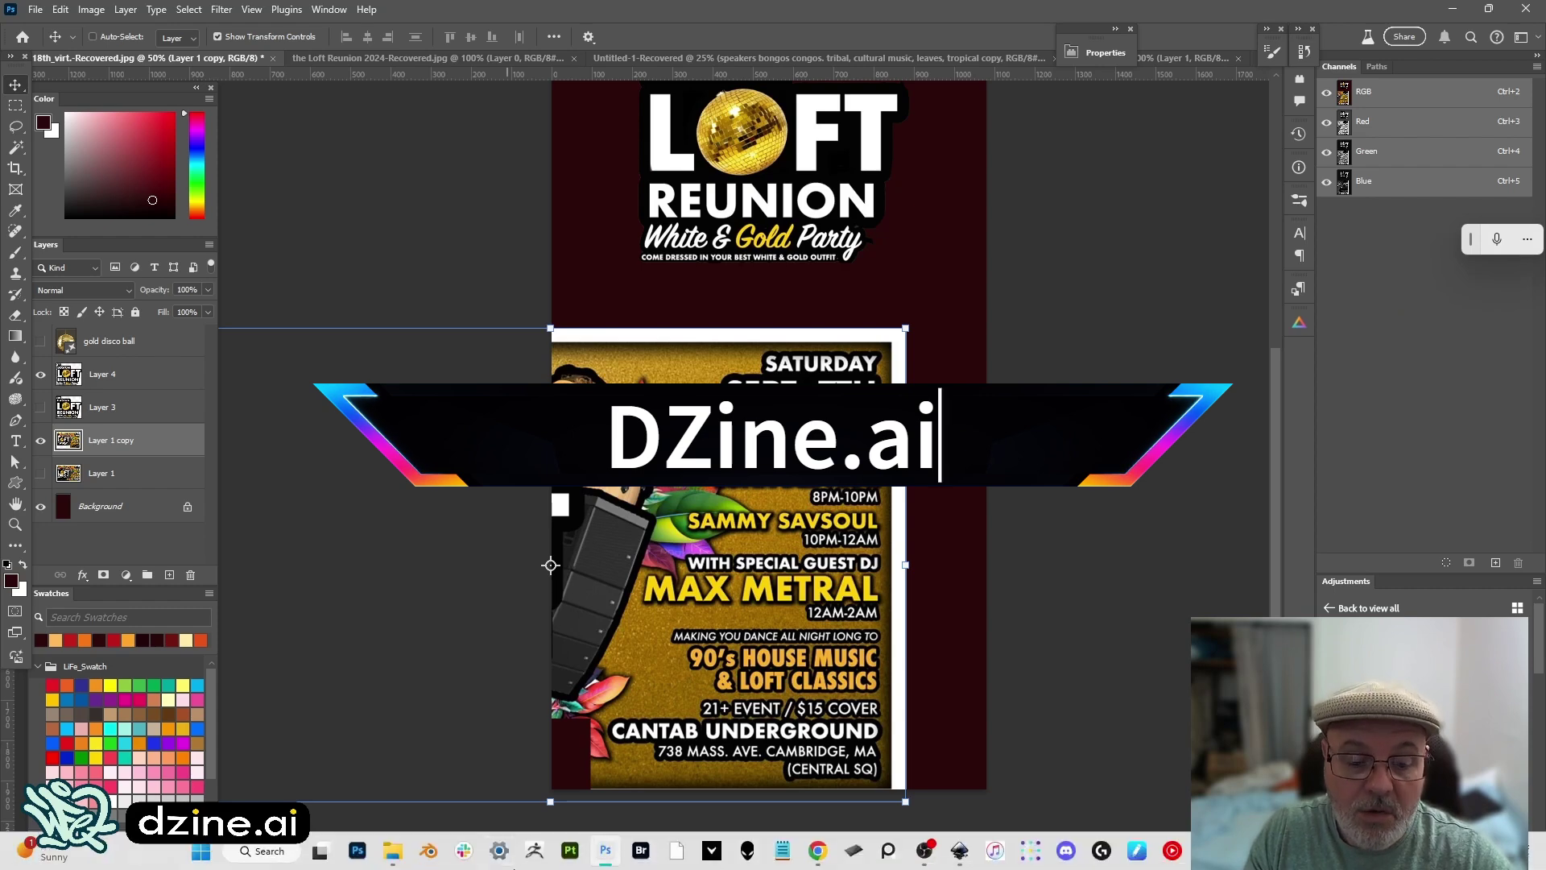
pyautogui.click(817, 850)
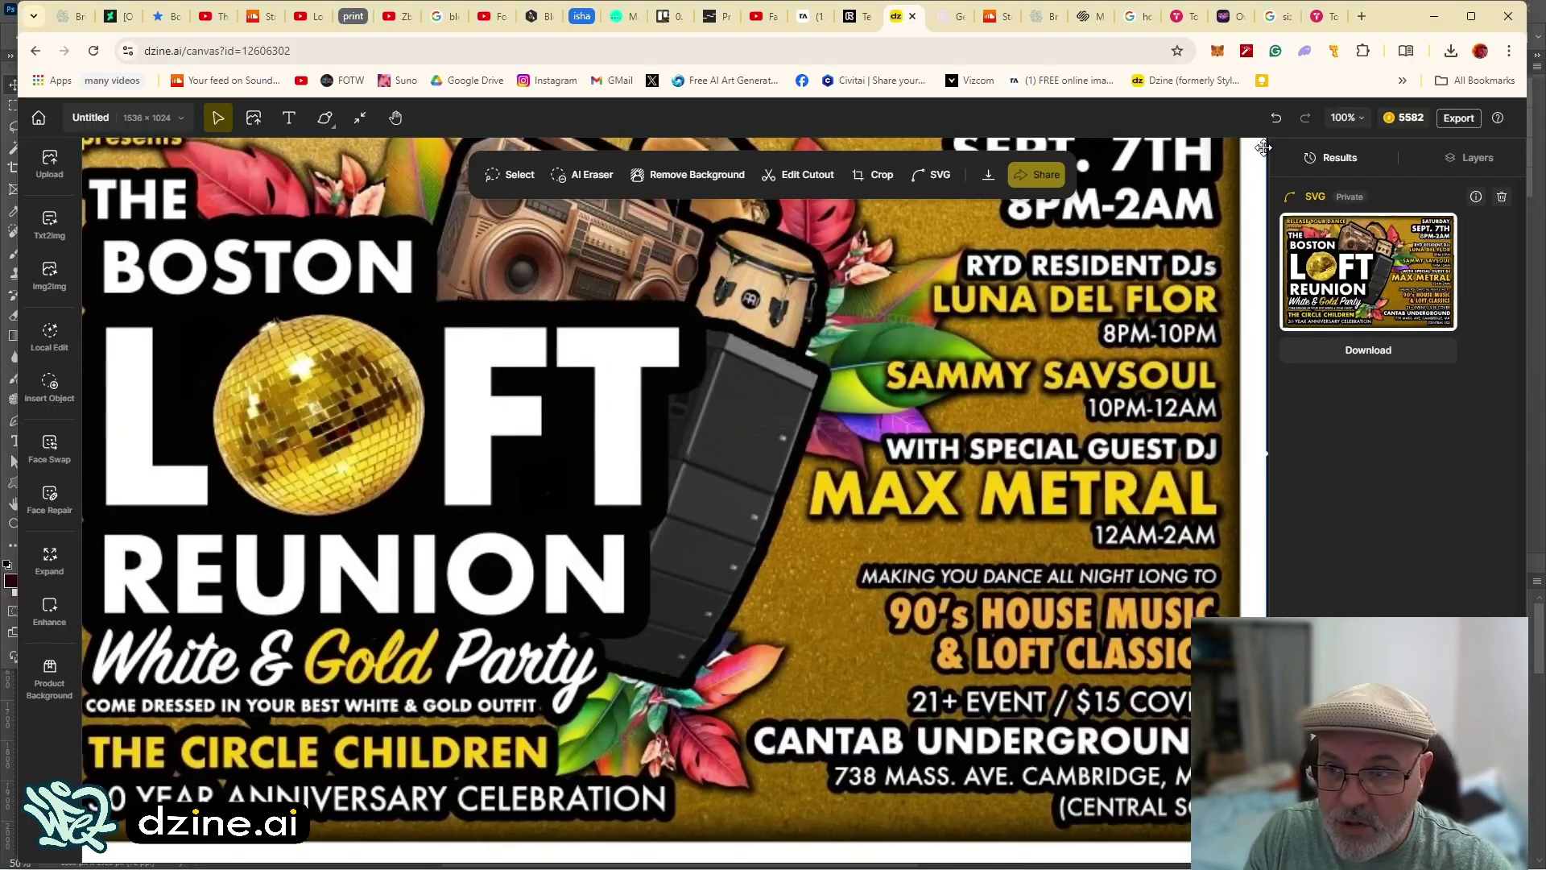
pyautogui.click(1275, 117)
# Upload the image the Loft Reunion 2024.jpg to the empty canvas
pyautogui.click(662, 519)
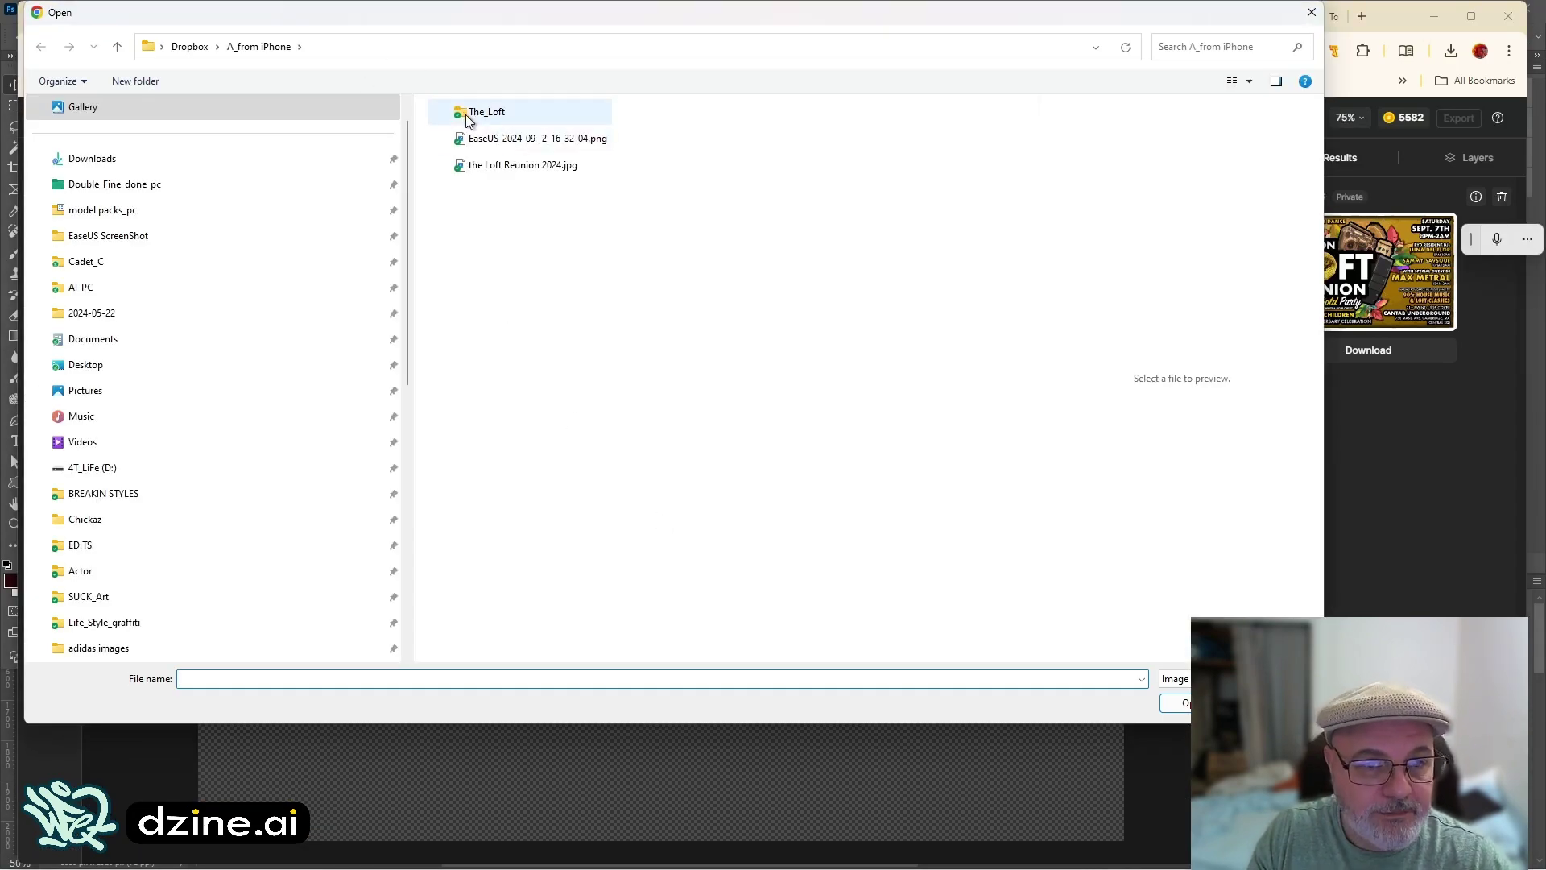
pyautogui.click(505, 167)
pyautogui.doubleClick(523, 167)
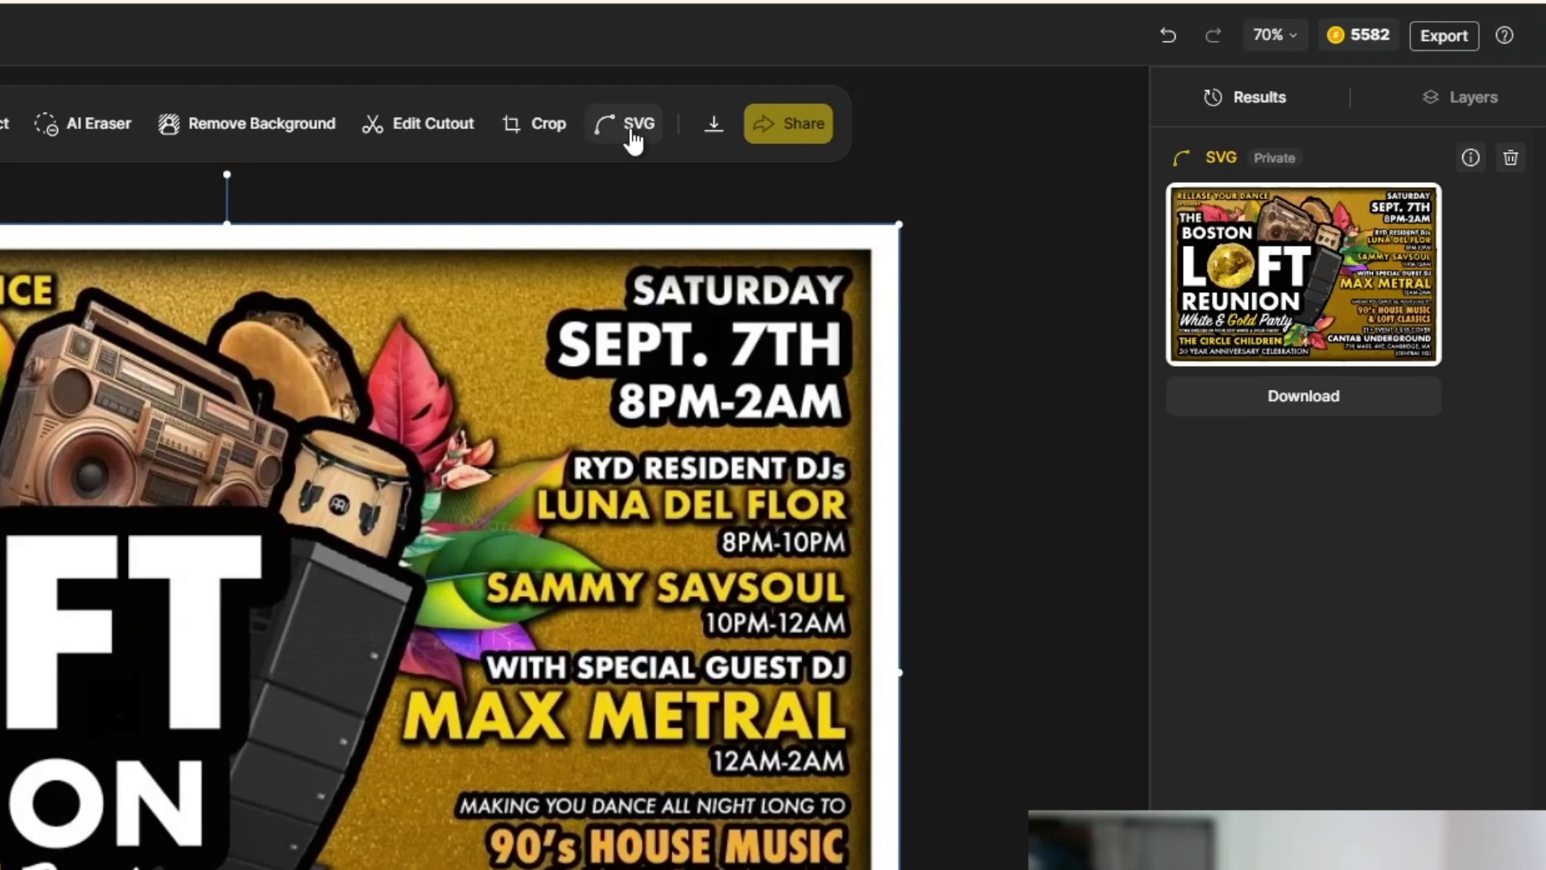
# Vectorize the uploaded flyer as an SVG with the line fit tolerance set to Super Fine
pyautogui.click(633, 141)
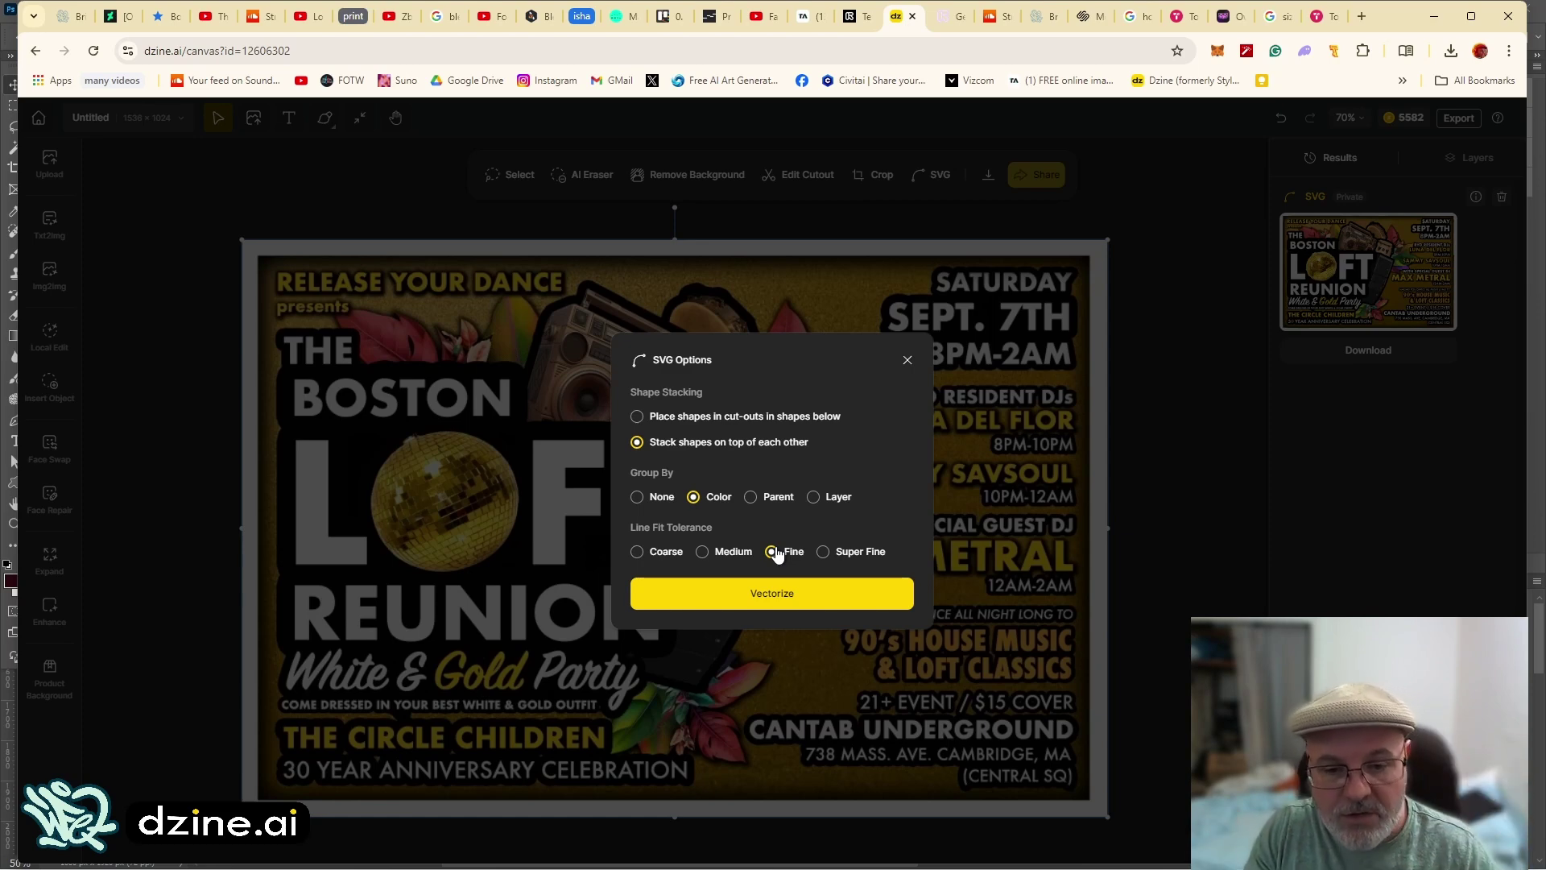
pyautogui.click(701, 551)
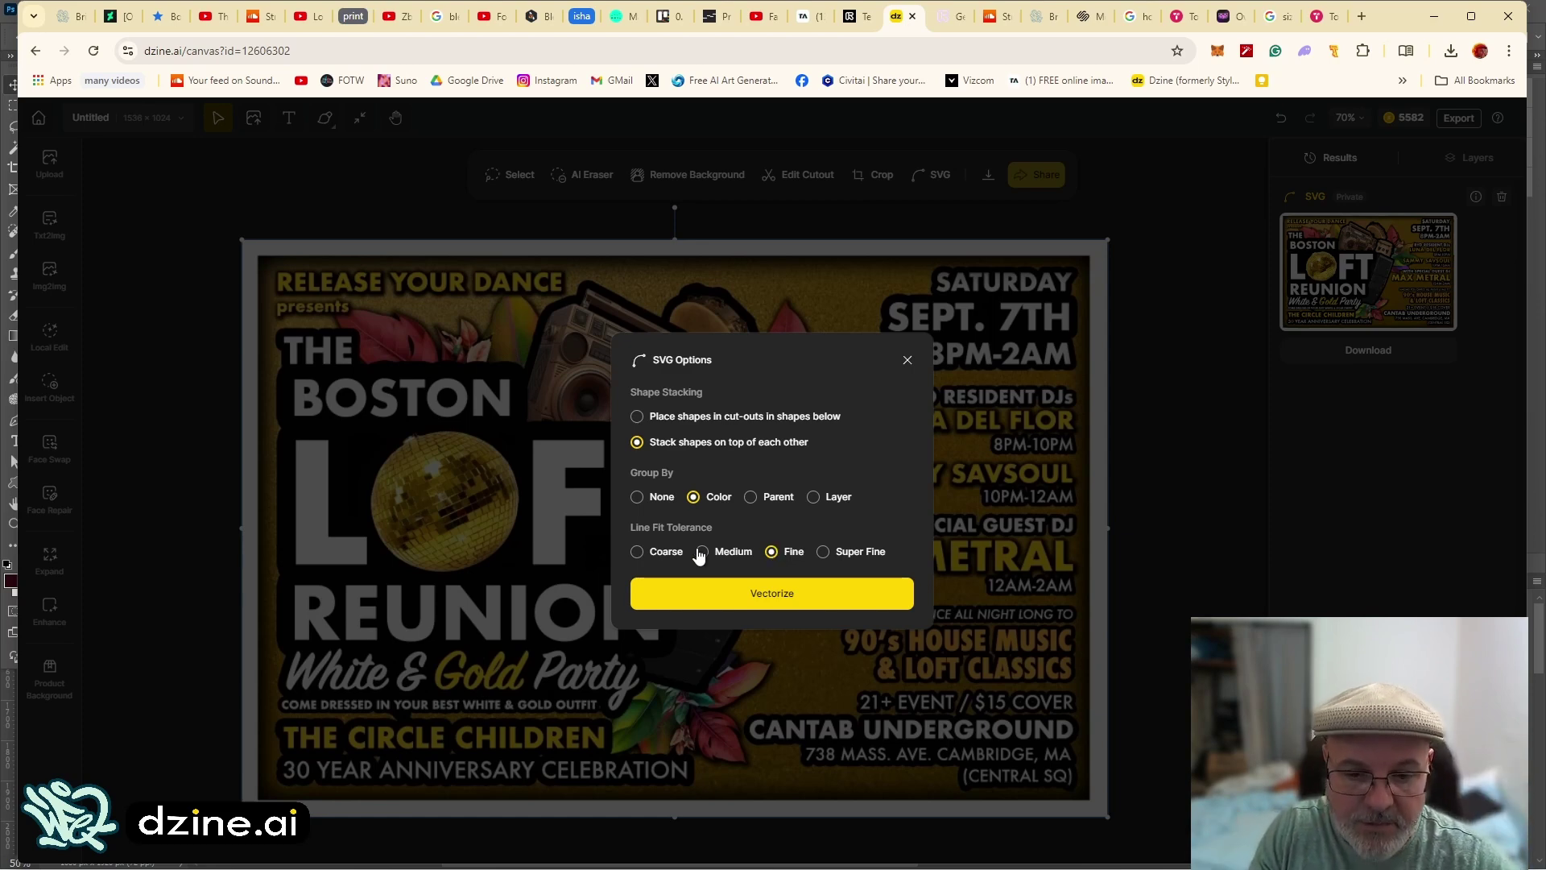
pyautogui.click(826, 554)
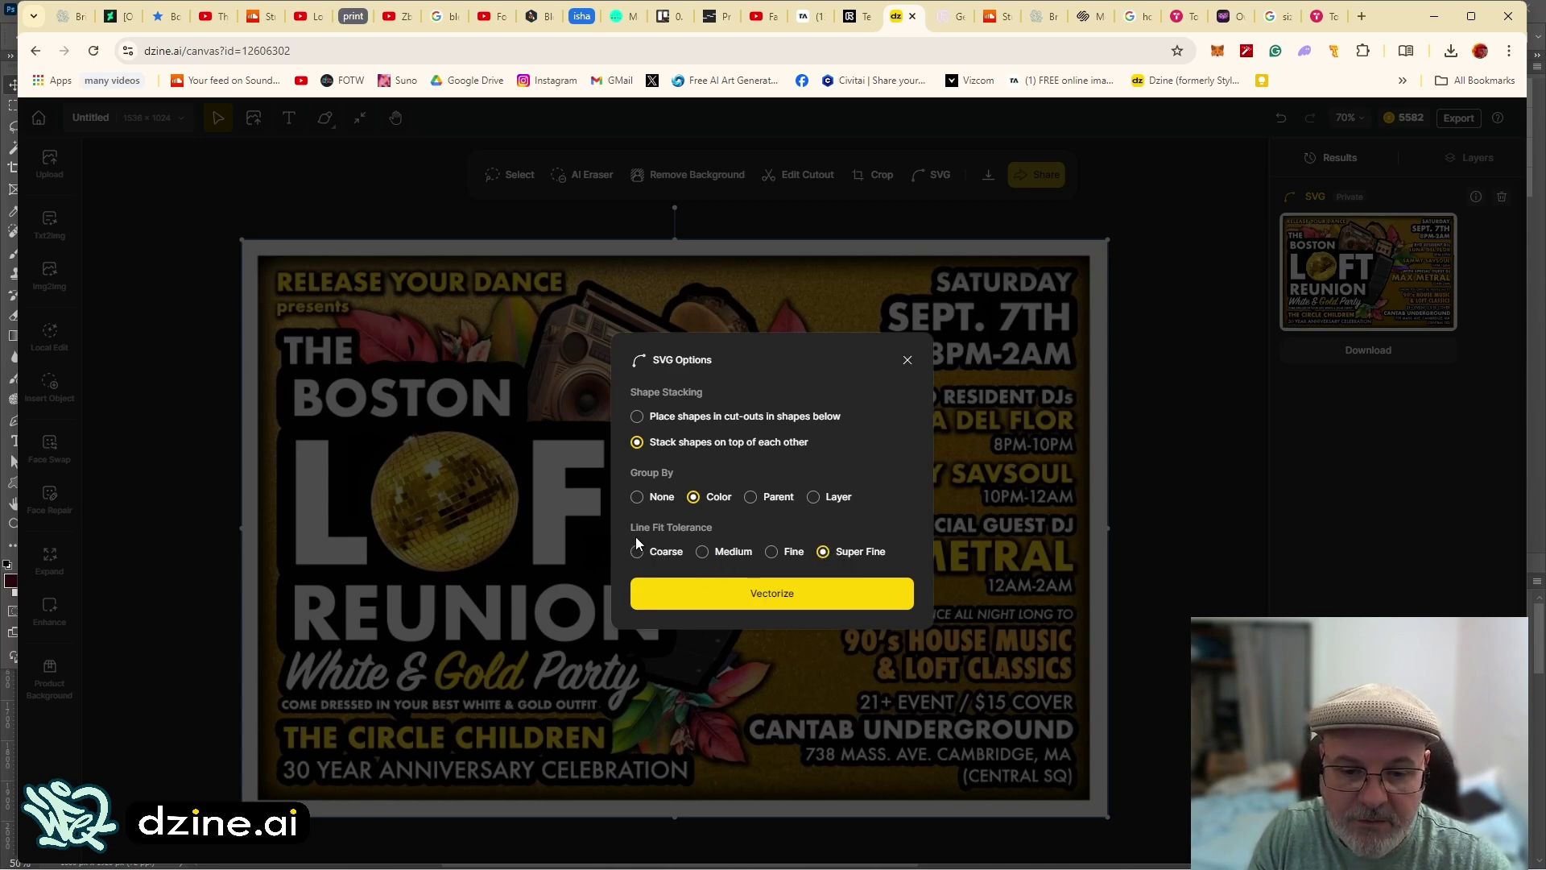
pyautogui.click(772, 552)
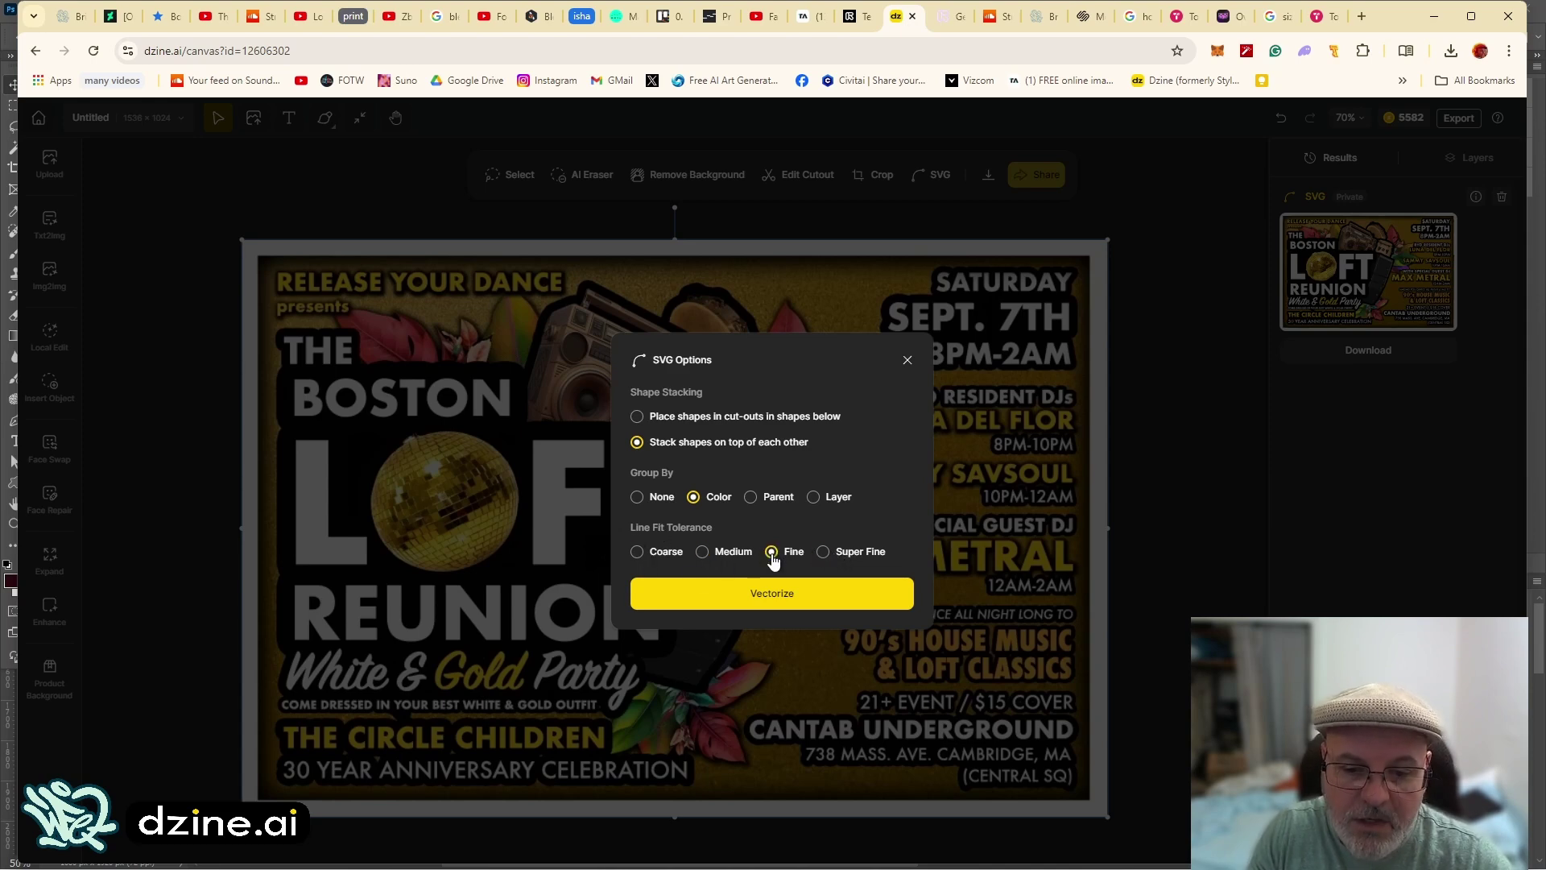
pyautogui.click(822, 551)
pyautogui.click(773, 588)
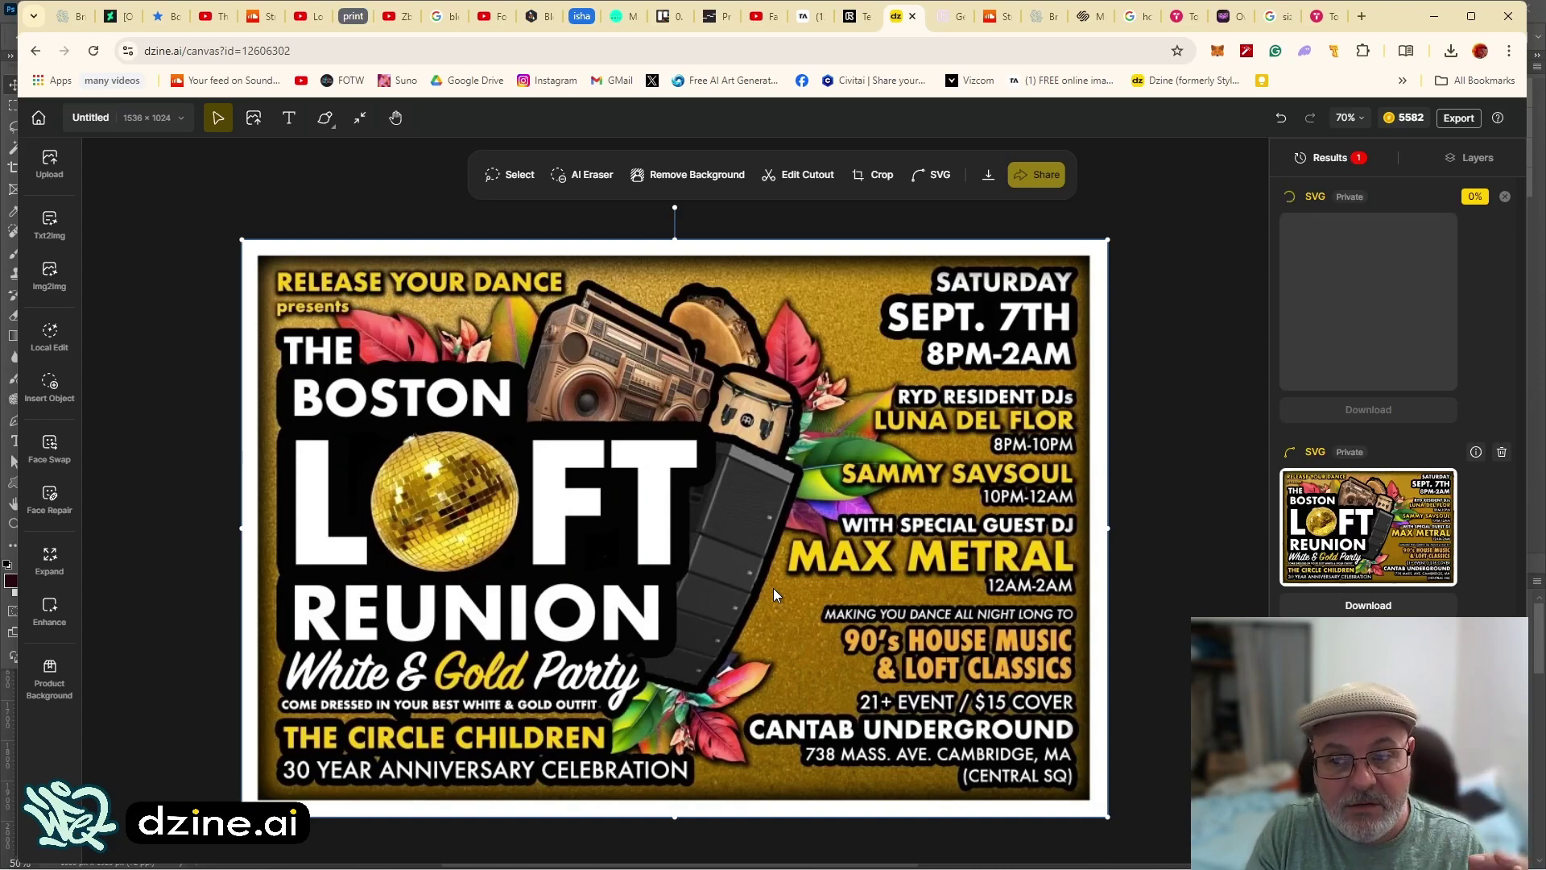
pyautogui.moveTo(1385, 547)
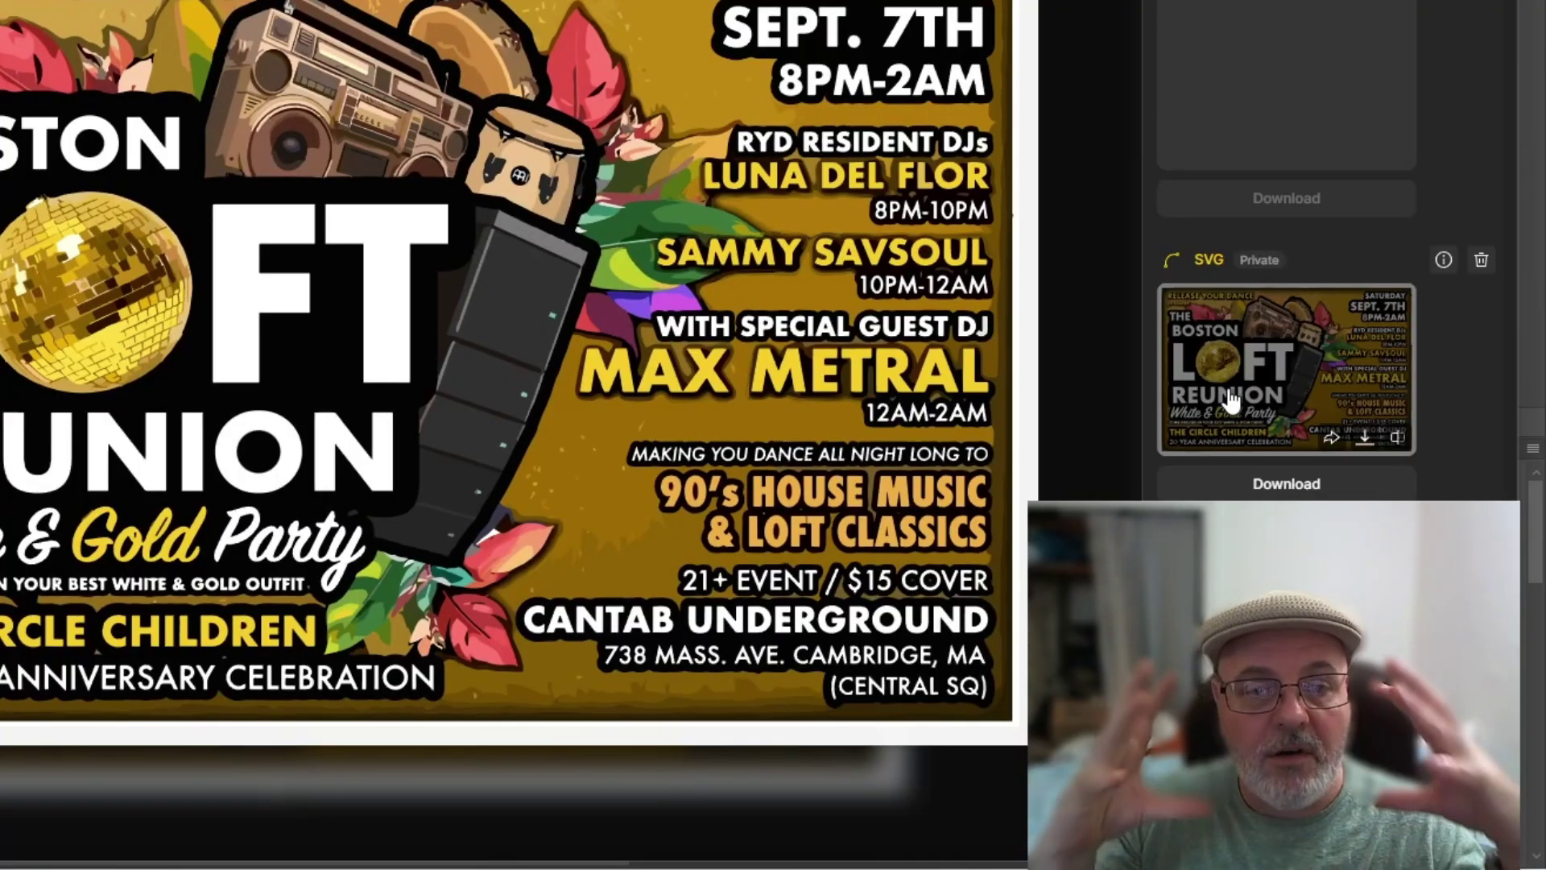
# Download the newest vectorized flyer from the results as an SVG to the Dropbox folder The_Loft
pyautogui.scroll(-1, 1229, 399)
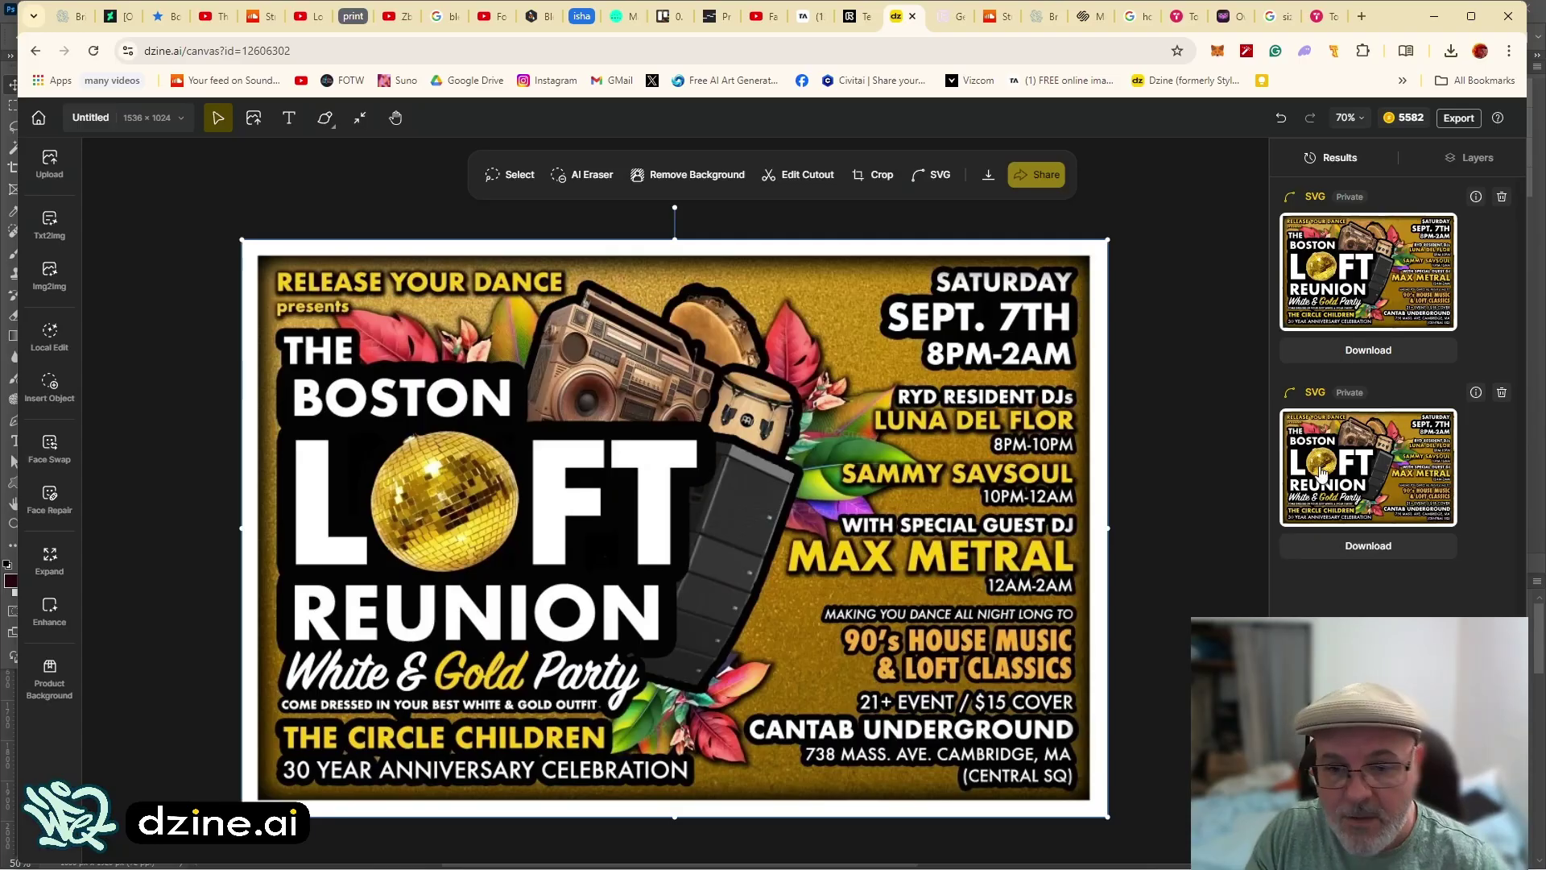
pyautogui.moveTo(1379, 225)
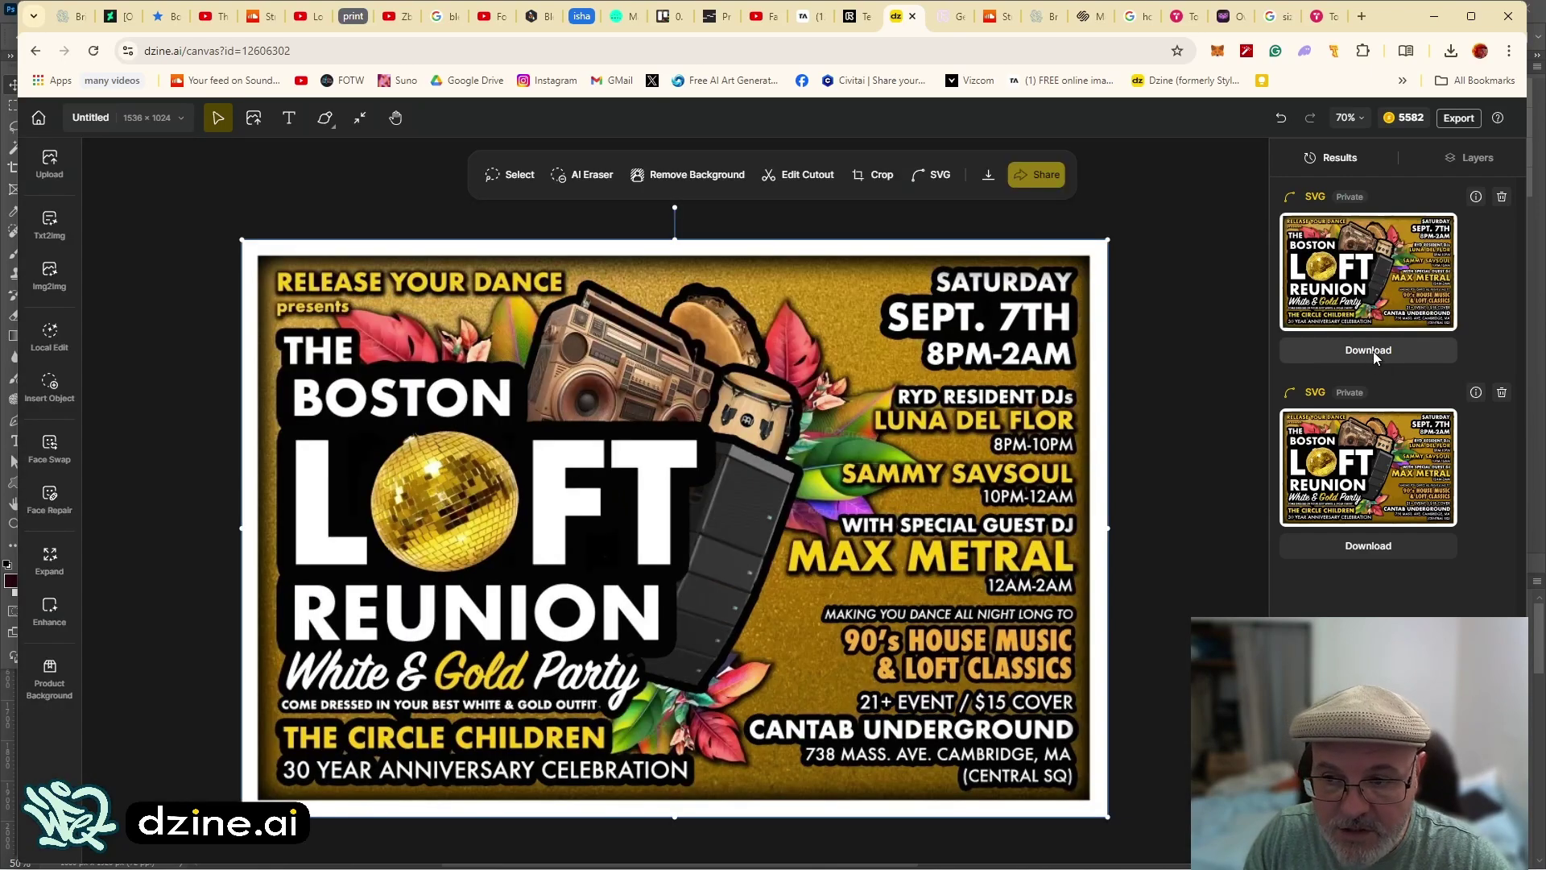
pyautogui.click(1368, 349)
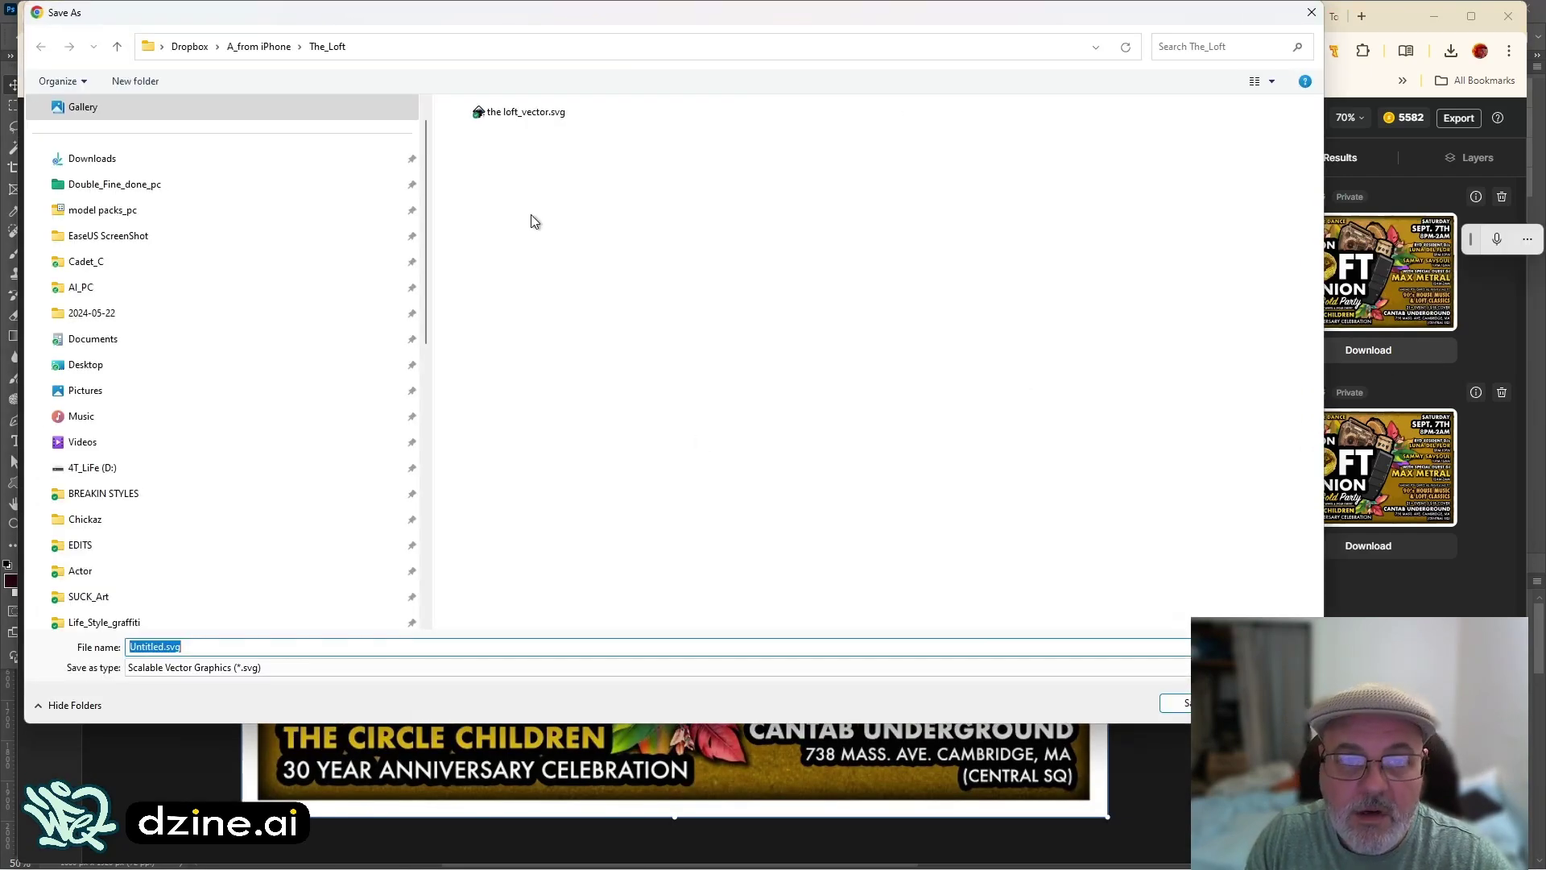
pyautogui.click(1161, 707)
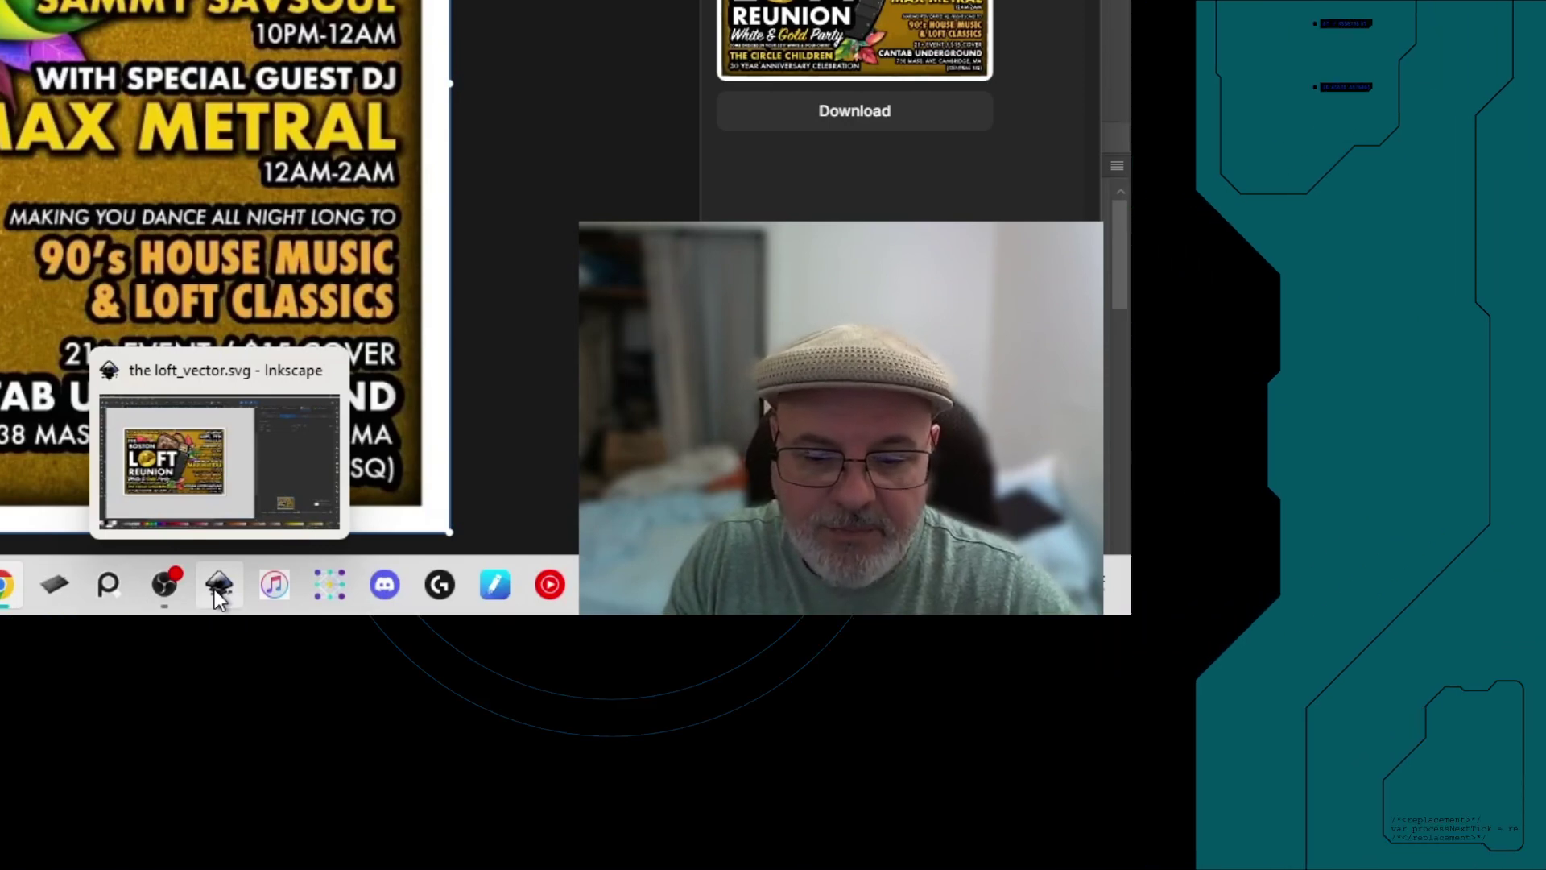
# Switch to the loft_vector.svg in Inkscape and examine the traced LOFT, REUNION and White & Gold Party lettering up close
pyautogui.click(214, 589)
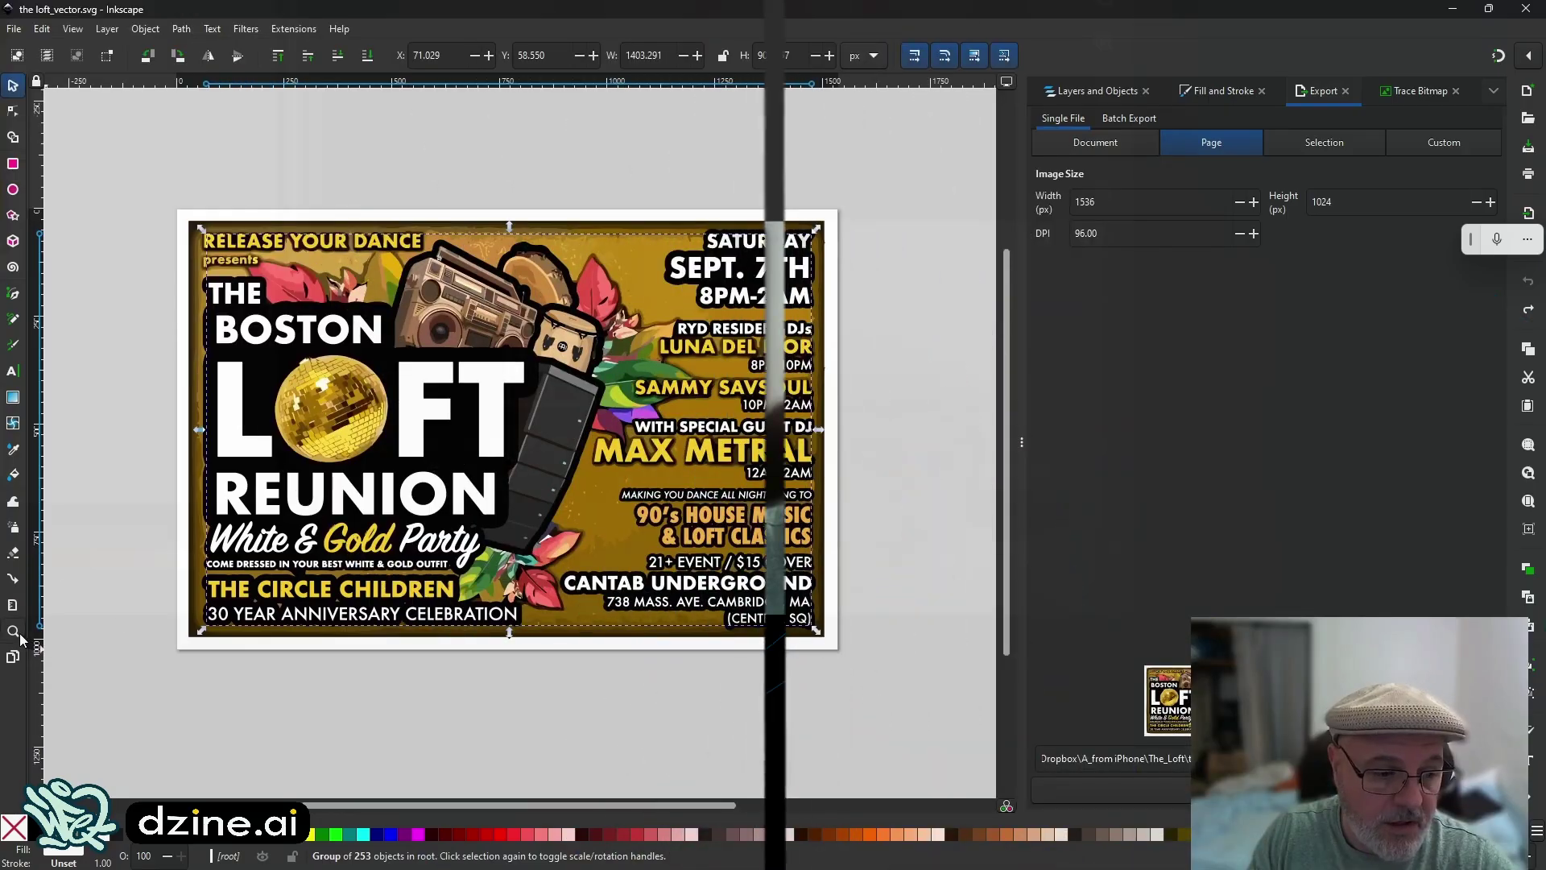
pyautogui.click(16, 632)
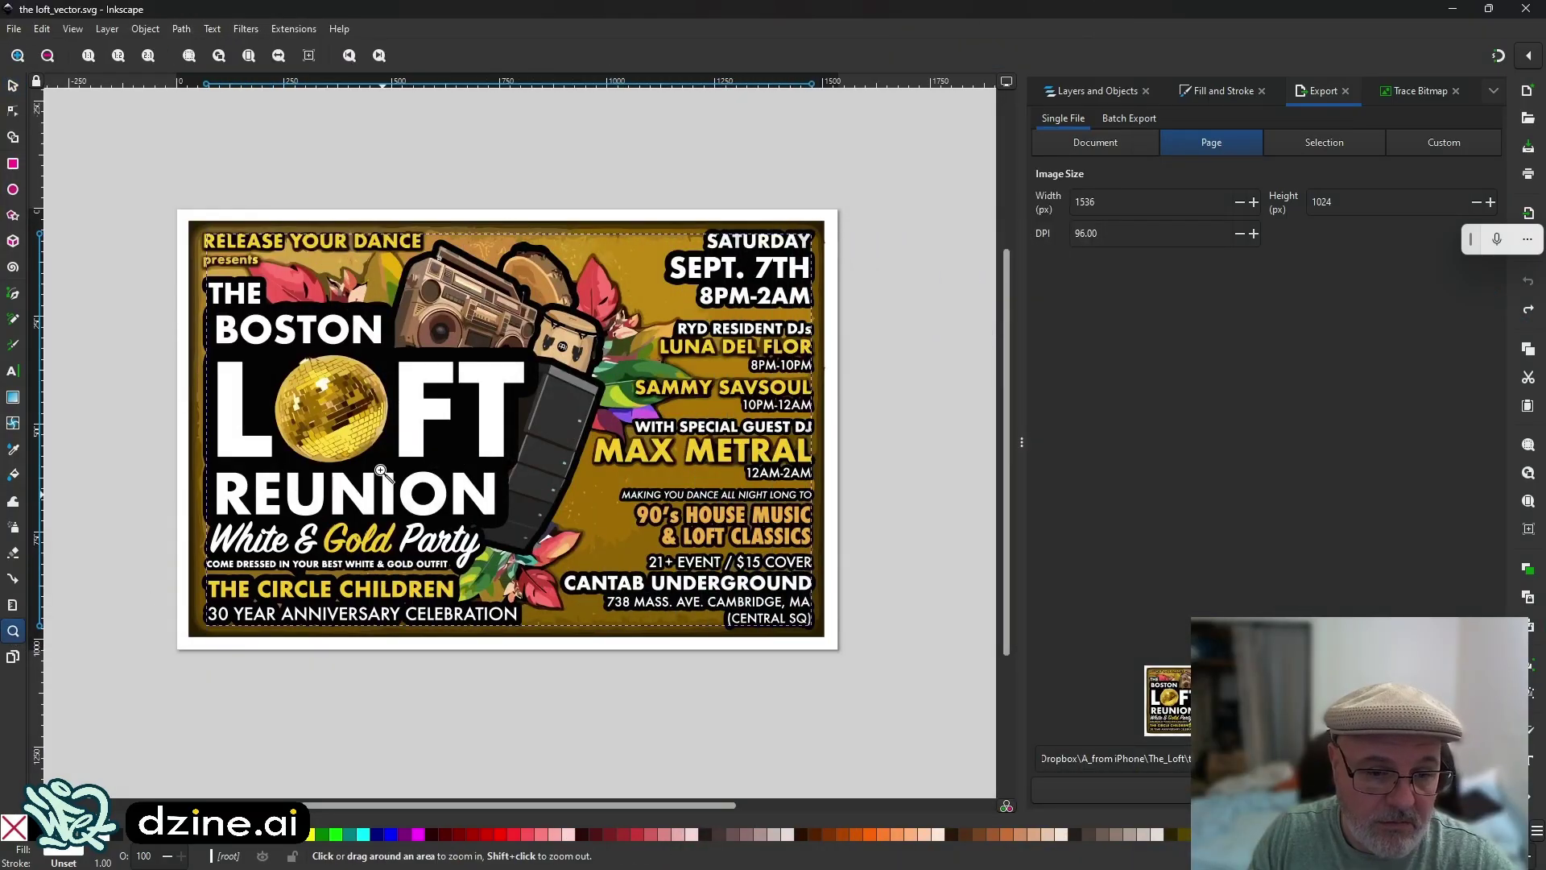
pyautogui.click(375, 431)
pyautogui.click(386, 443)
pyautogui.click(483, 435)
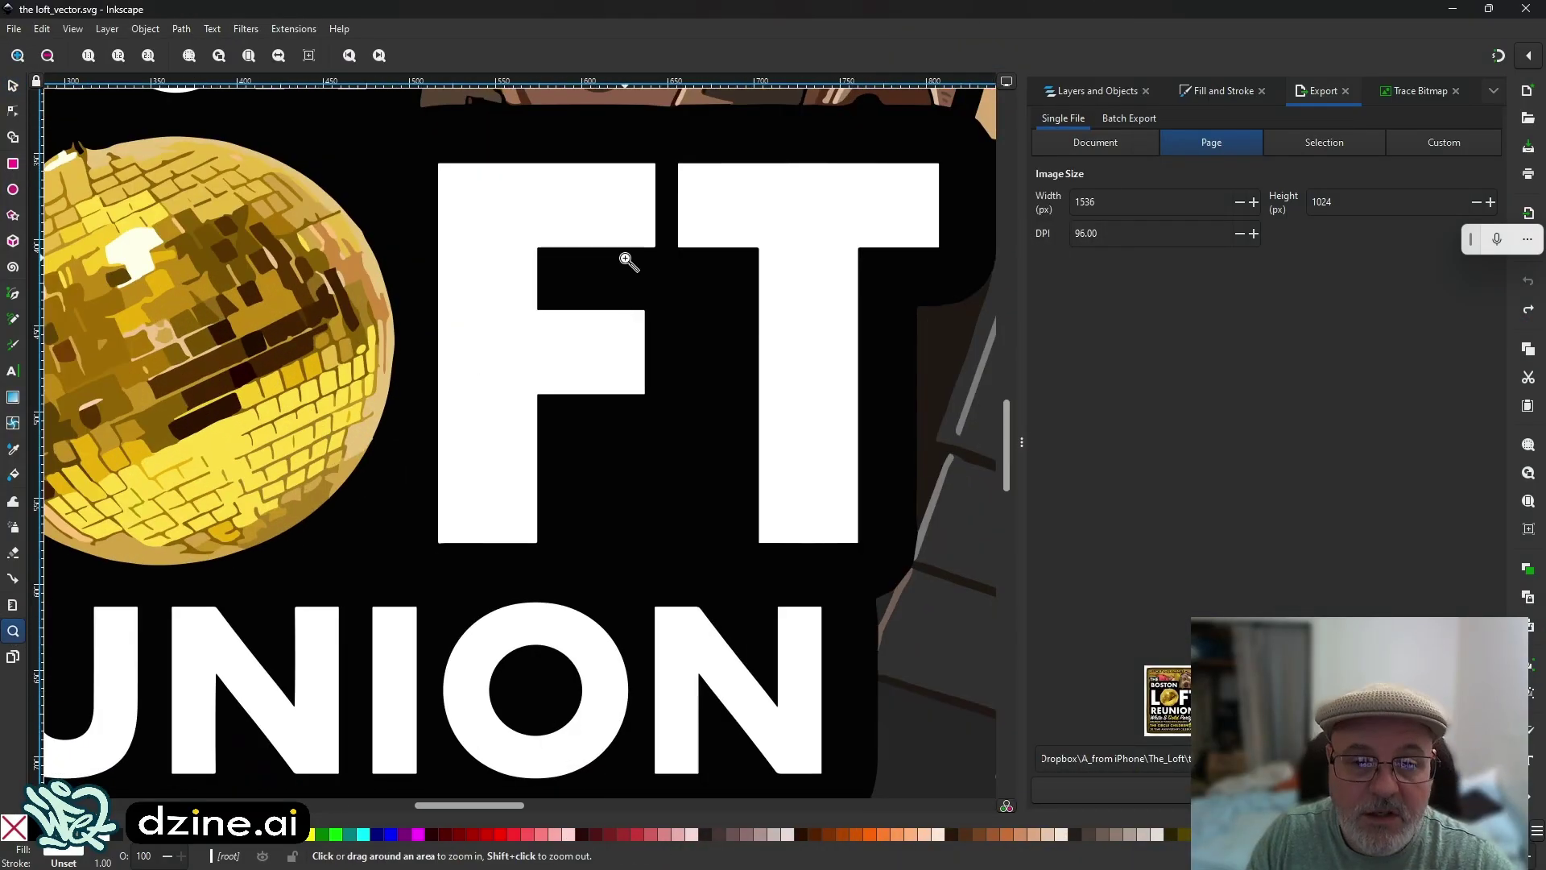
pyautogui.click(624, 254)
pyautogui.press('space')
pyautogui.moveTo(375, 459); pyautogui.dragTo(563, 352)
pyautogui.moveTo(352, 714); pyautogui.dragTo(335, 333)
pyautogui.moveTo(373, 652); pyautogui.dragTo(437, 231)
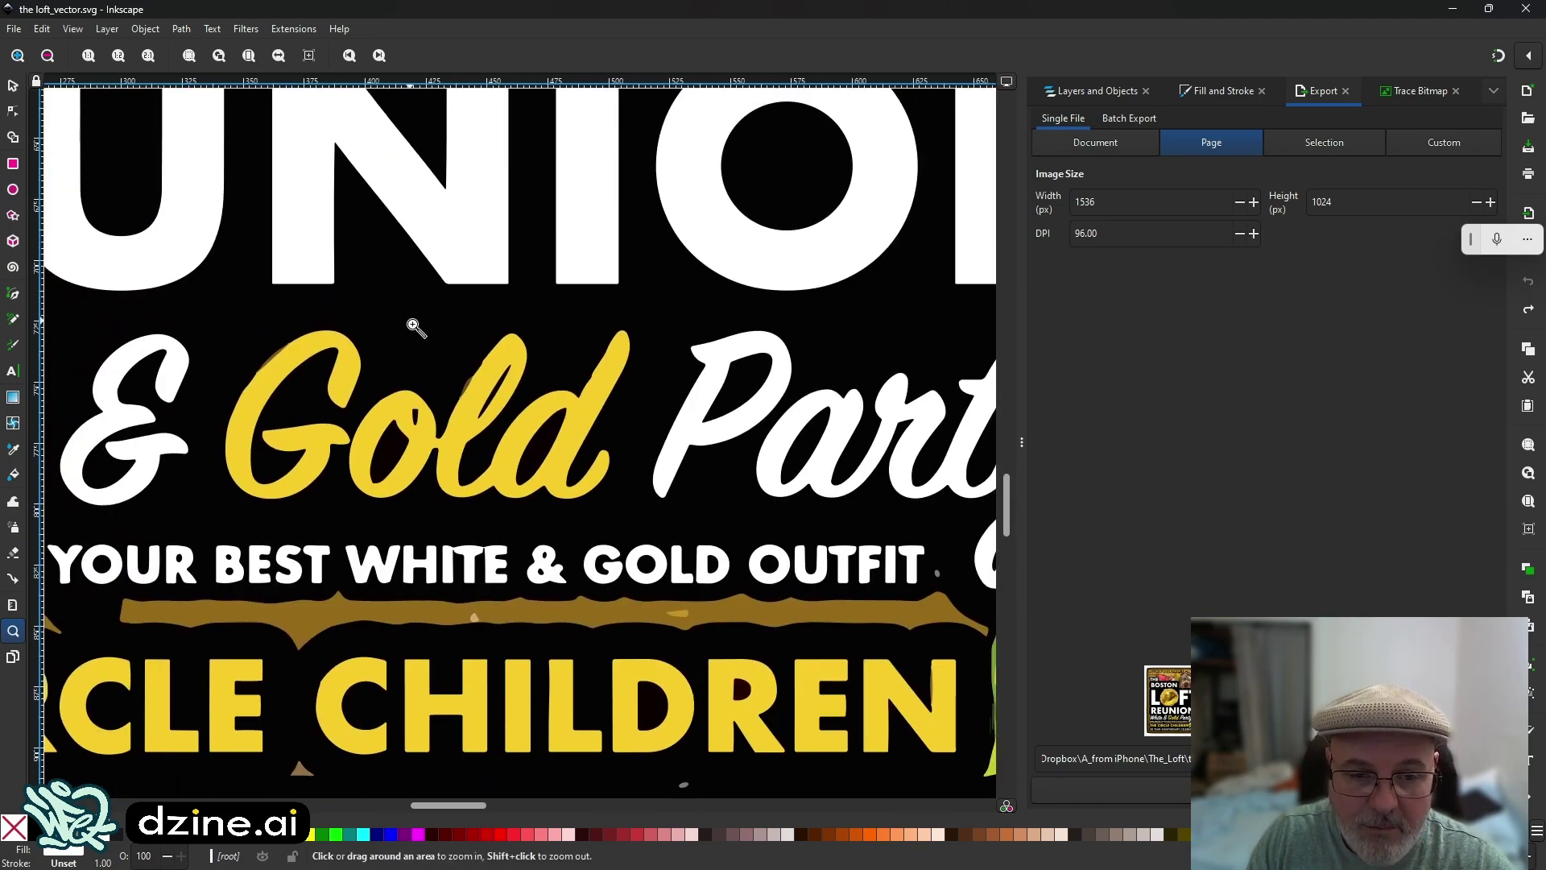
# Delete the small stray dark sliver beside the l of Gold, and undo the deletion
pyautogui.click(423, 358)
pyautogui.press('s')
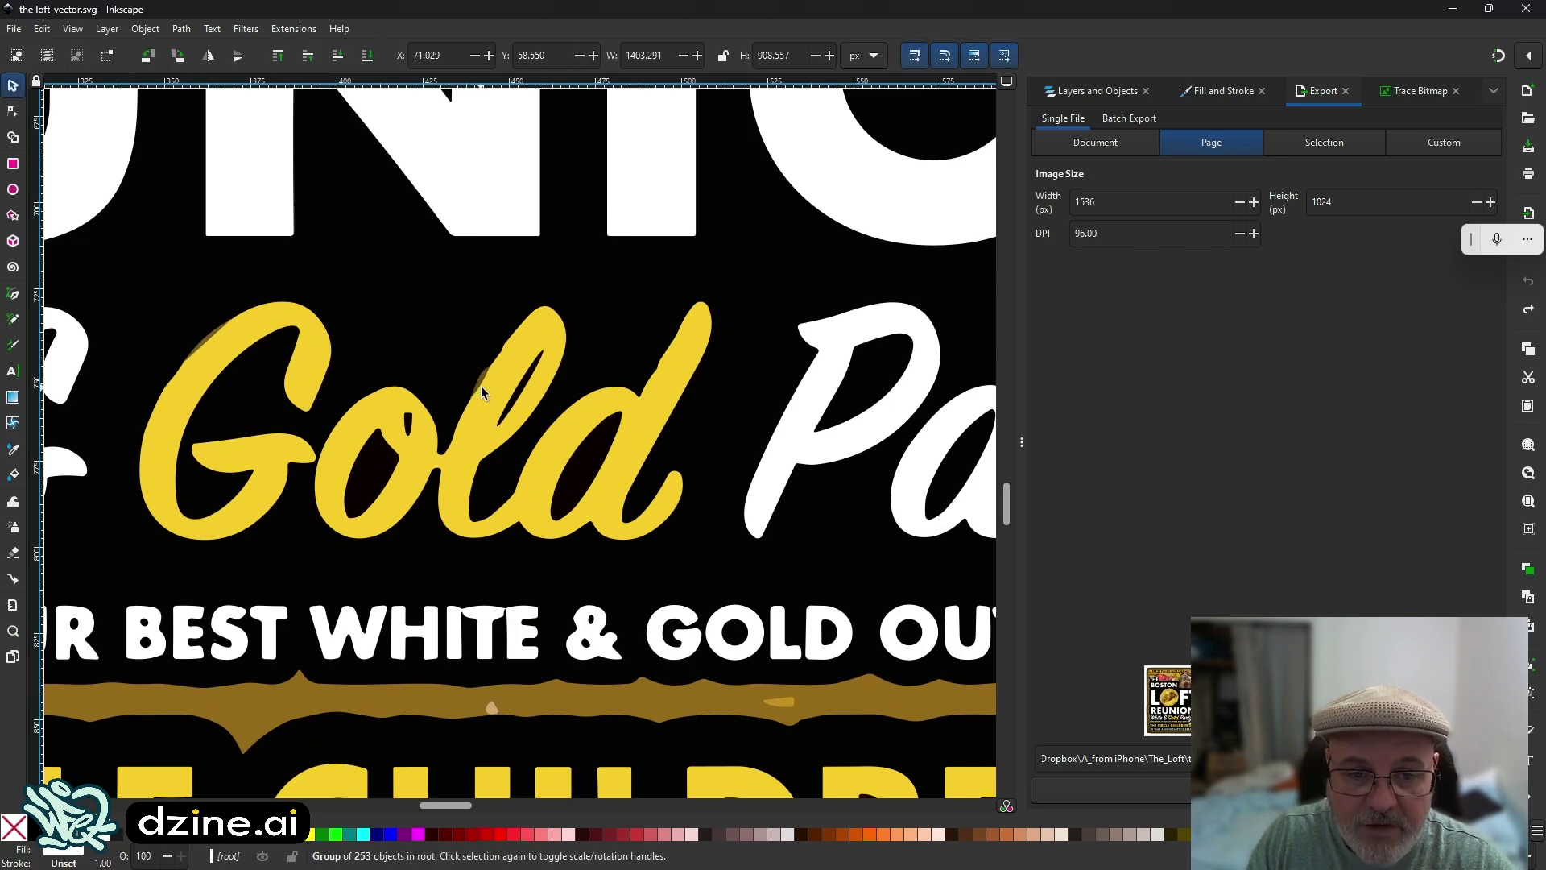
pyautogui.click(468, 374)
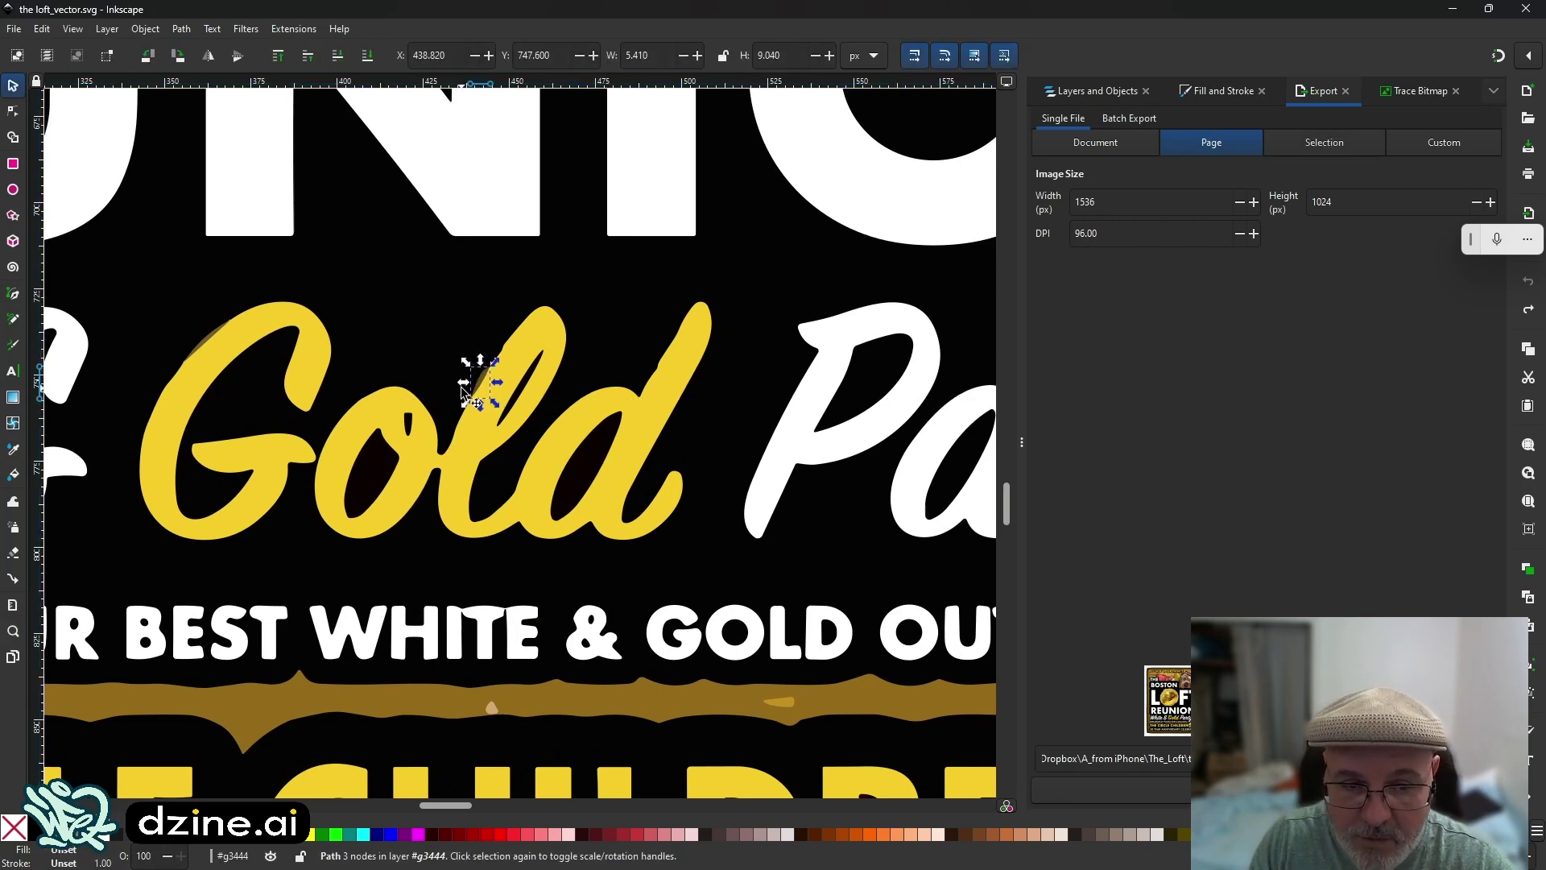
pyautogui.press('Delete')
pyautogui.hotkey('ctrl', 'z')
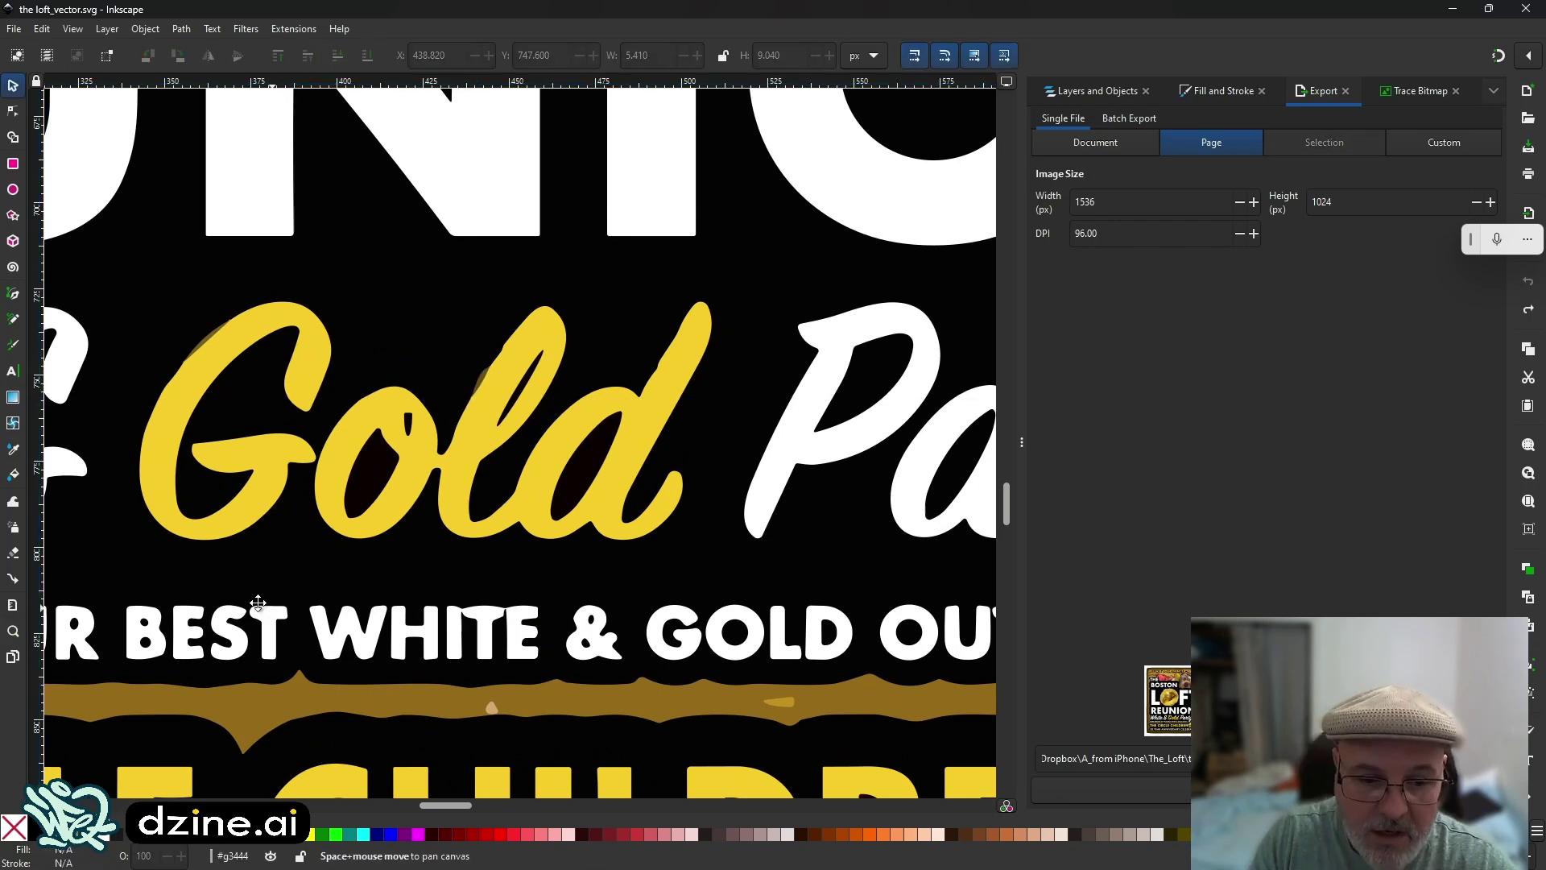
# Examine the traced lettering and artwork edges across the flyer's lower part, from the White & Gold Party lines to the leaves
pyautogui.scroll(-3, 524, 435)
pyautogui.hscroll(-3, 524, 435)
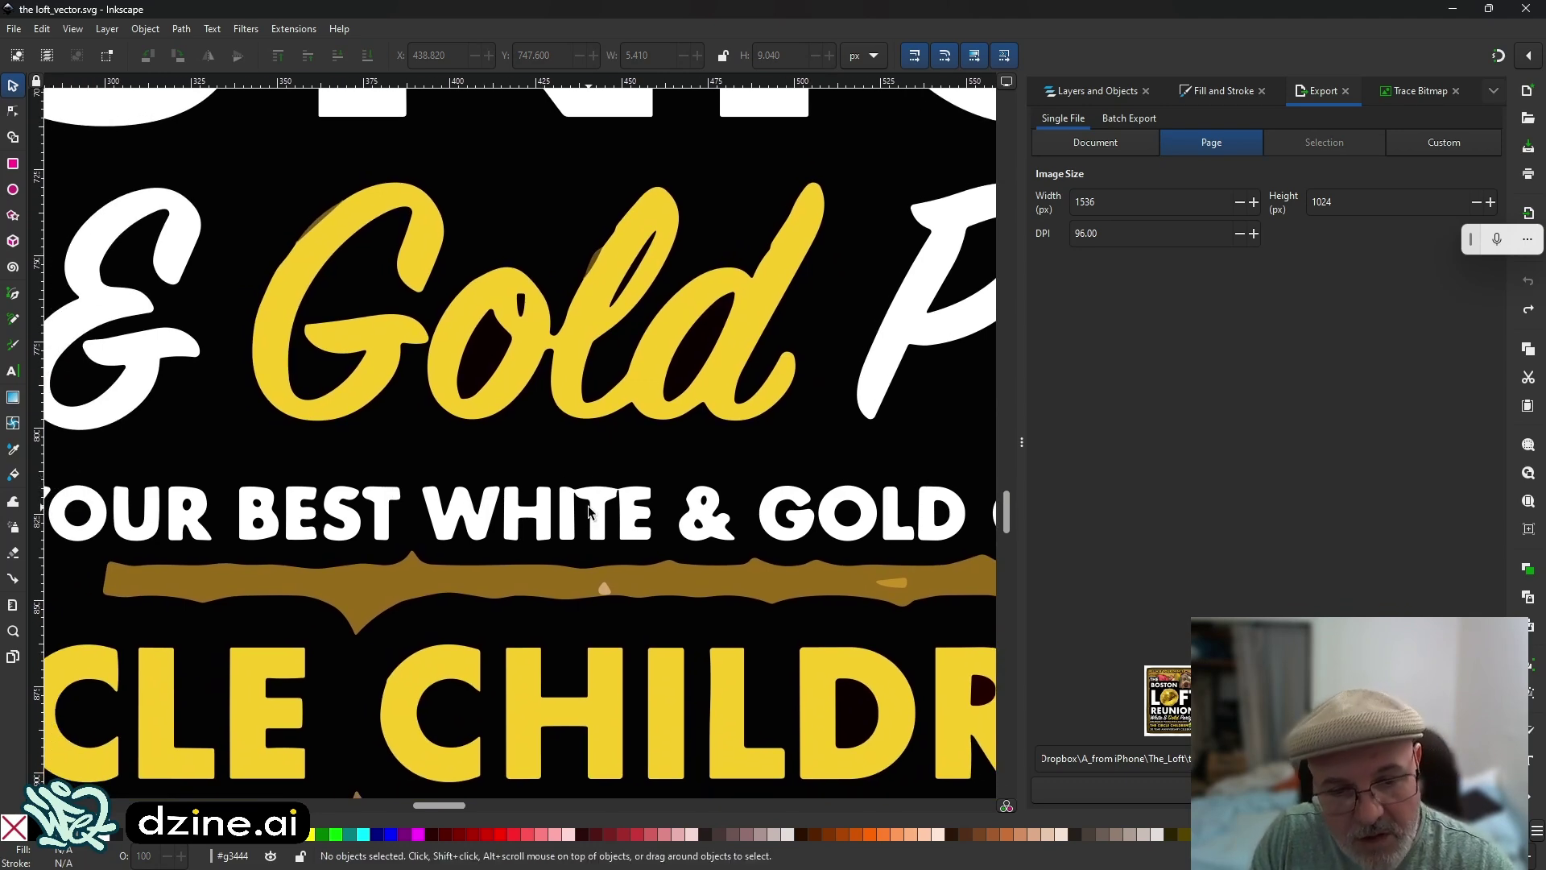
pyautogui.hscroll(-2, 396, 471)
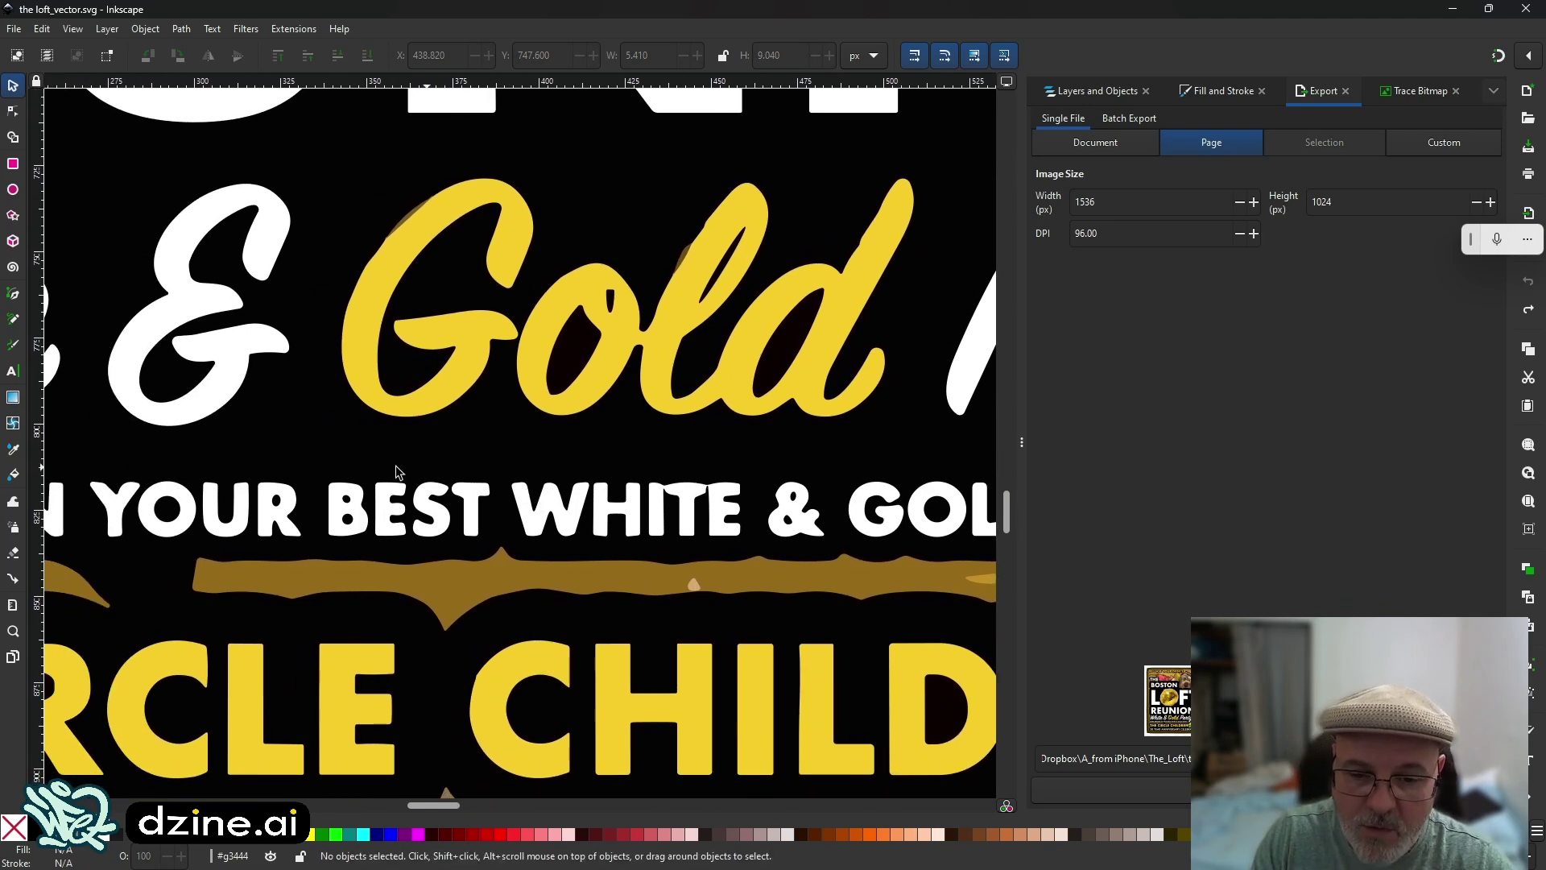
pyautogui.click(141, 391)
pyautogui.scroll(-3, 636, 443)
pyautogui.hscroll(-10, 636, 443)
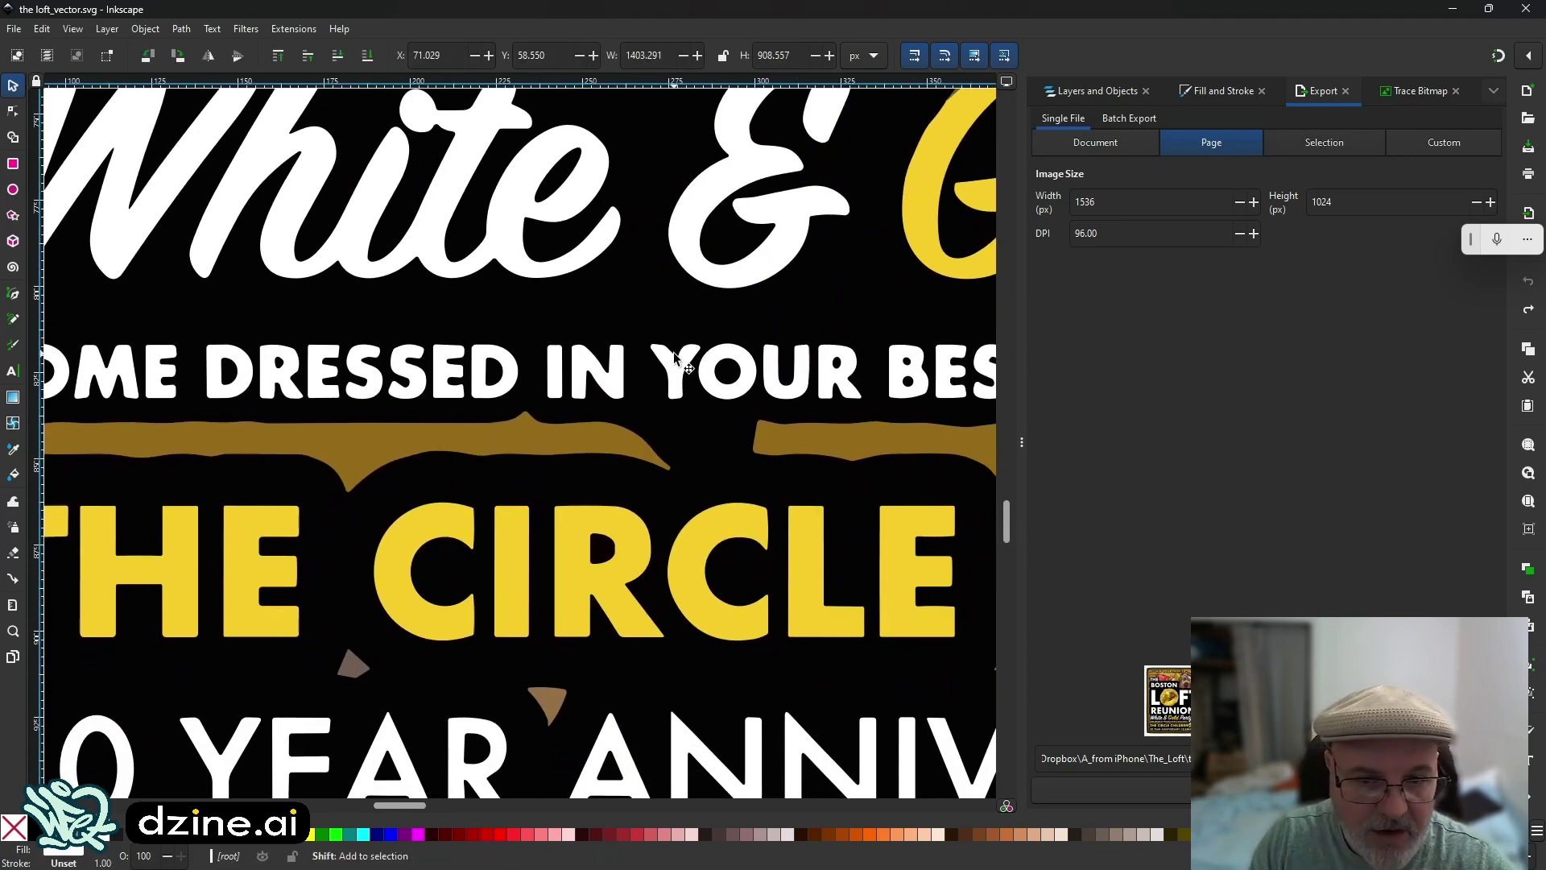
pyautogui.click(12, 630)
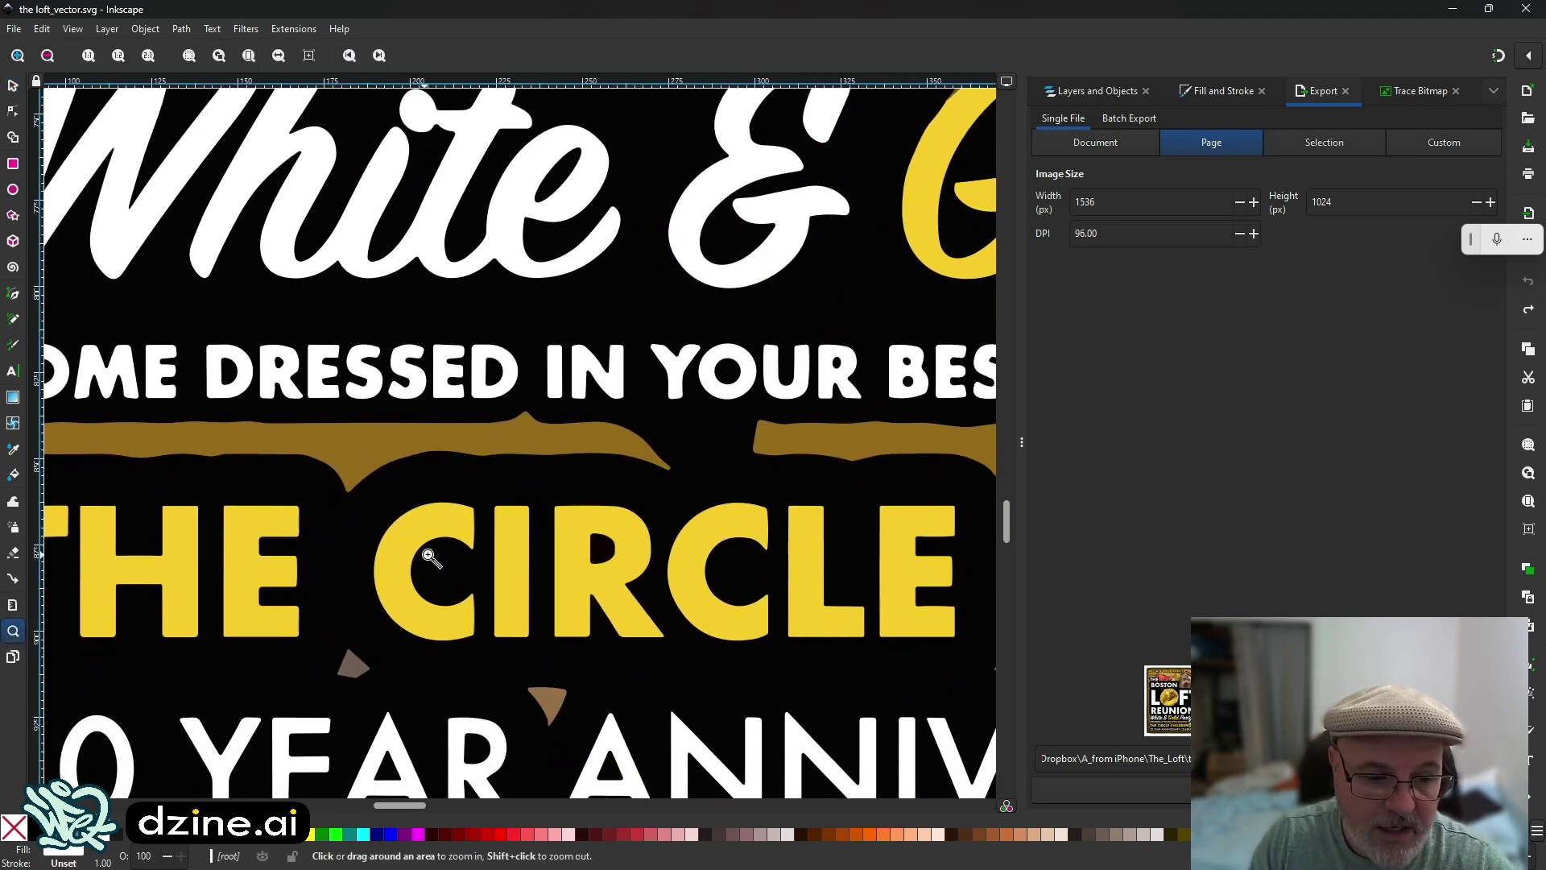
pyautogui.keyDown('shift'); pyautogui.click(571, 479); pyautogui.keyUp('shift')
pyautogui.scroll(3, 570, 478)
pyautogui.hscroll(8, 571, 478)
pyautogui.hscroll(-5, 524, 507)
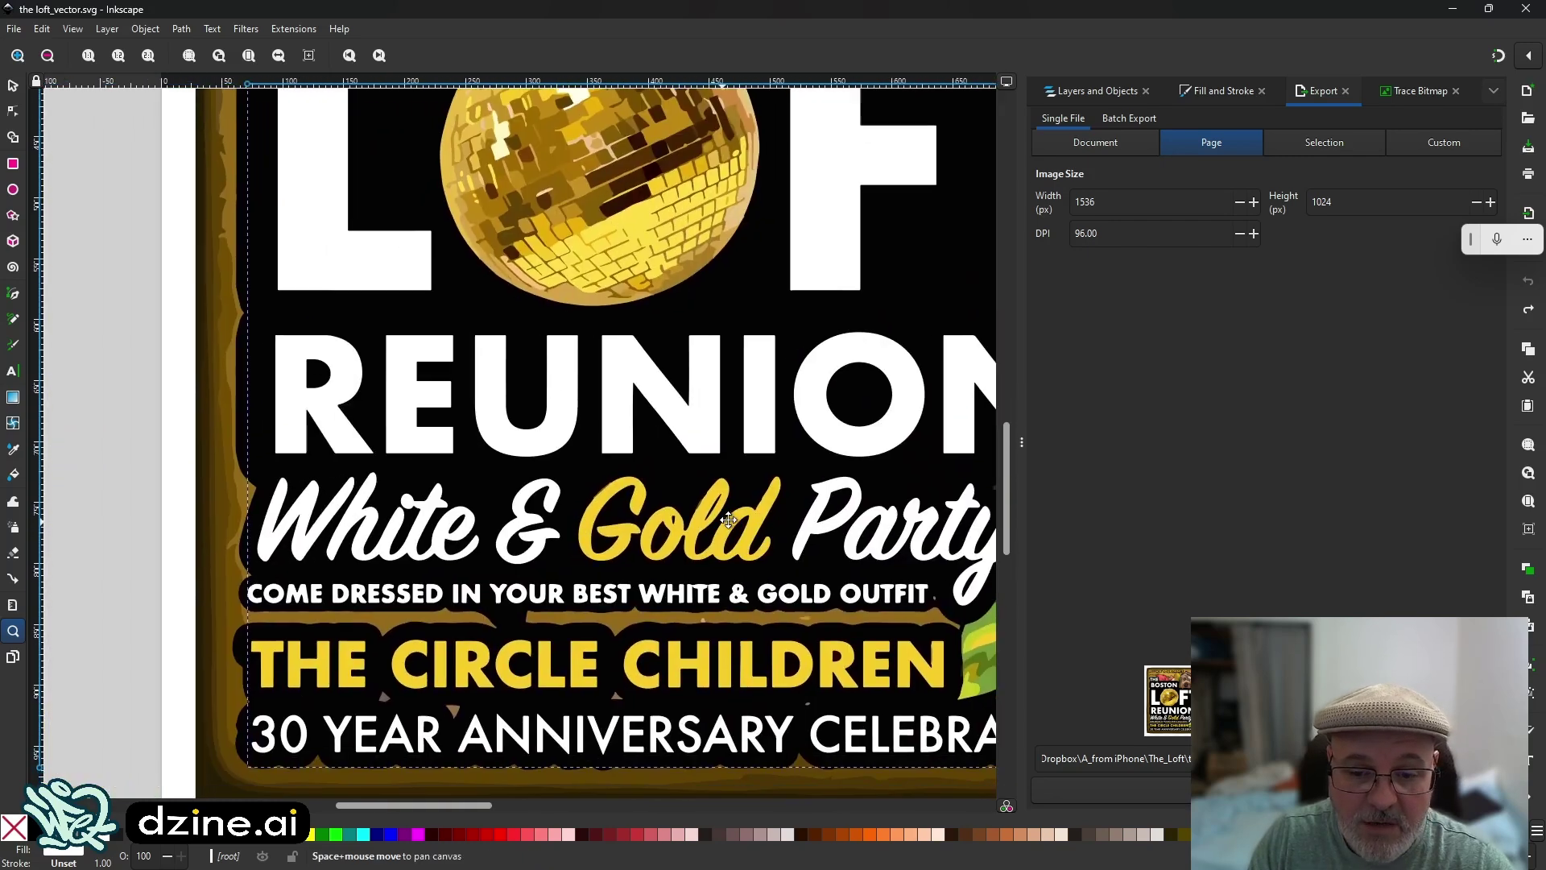
pyautogui.hscroll(5, 481, 538)
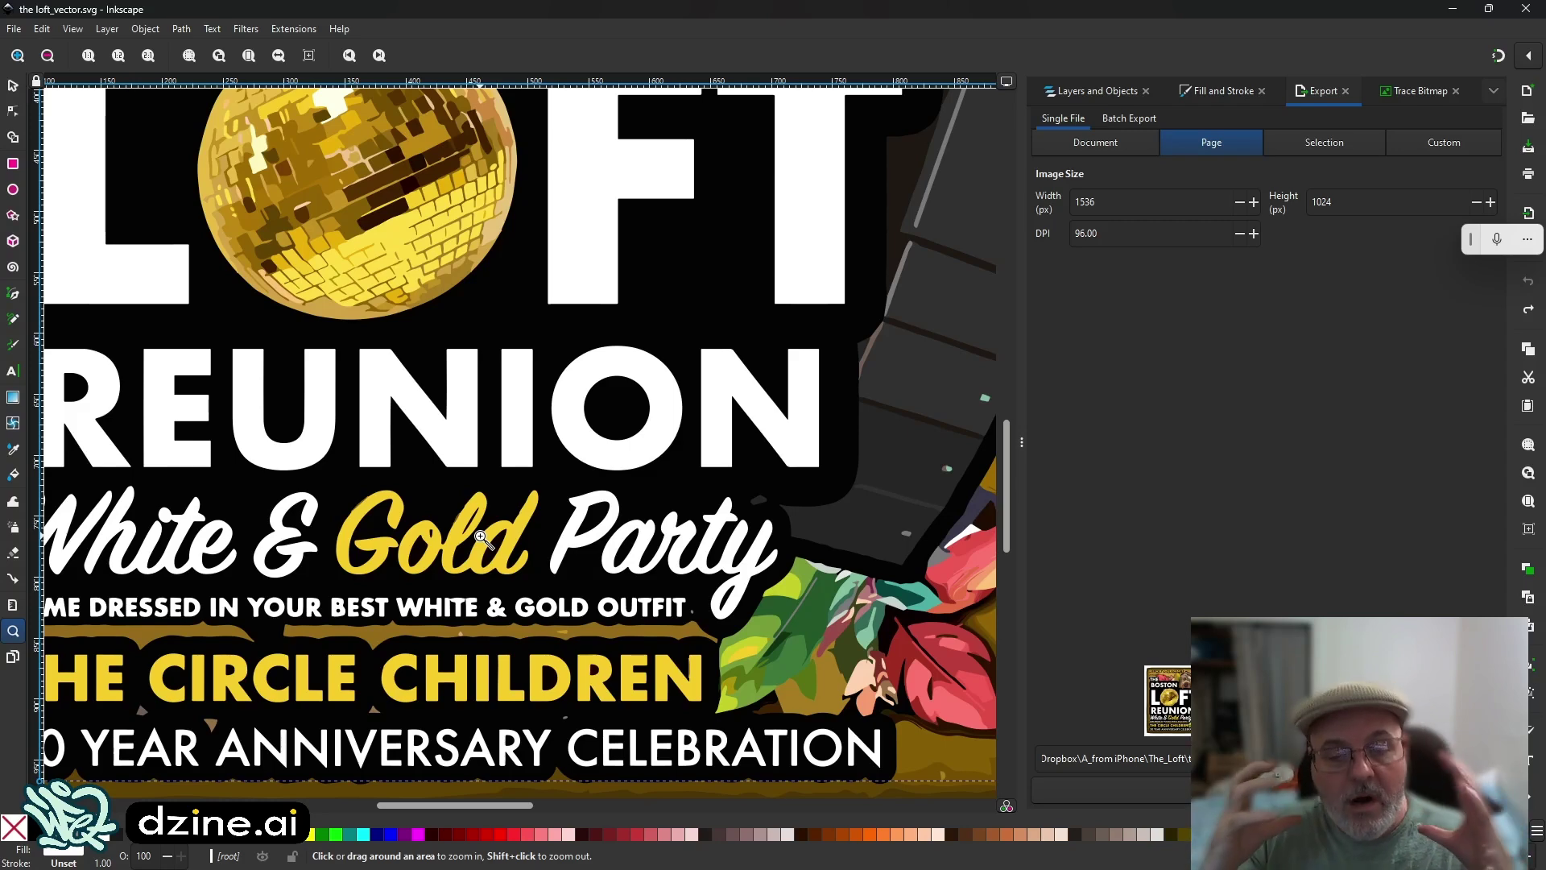
pyautogui.hscroll(5, 480, 538)
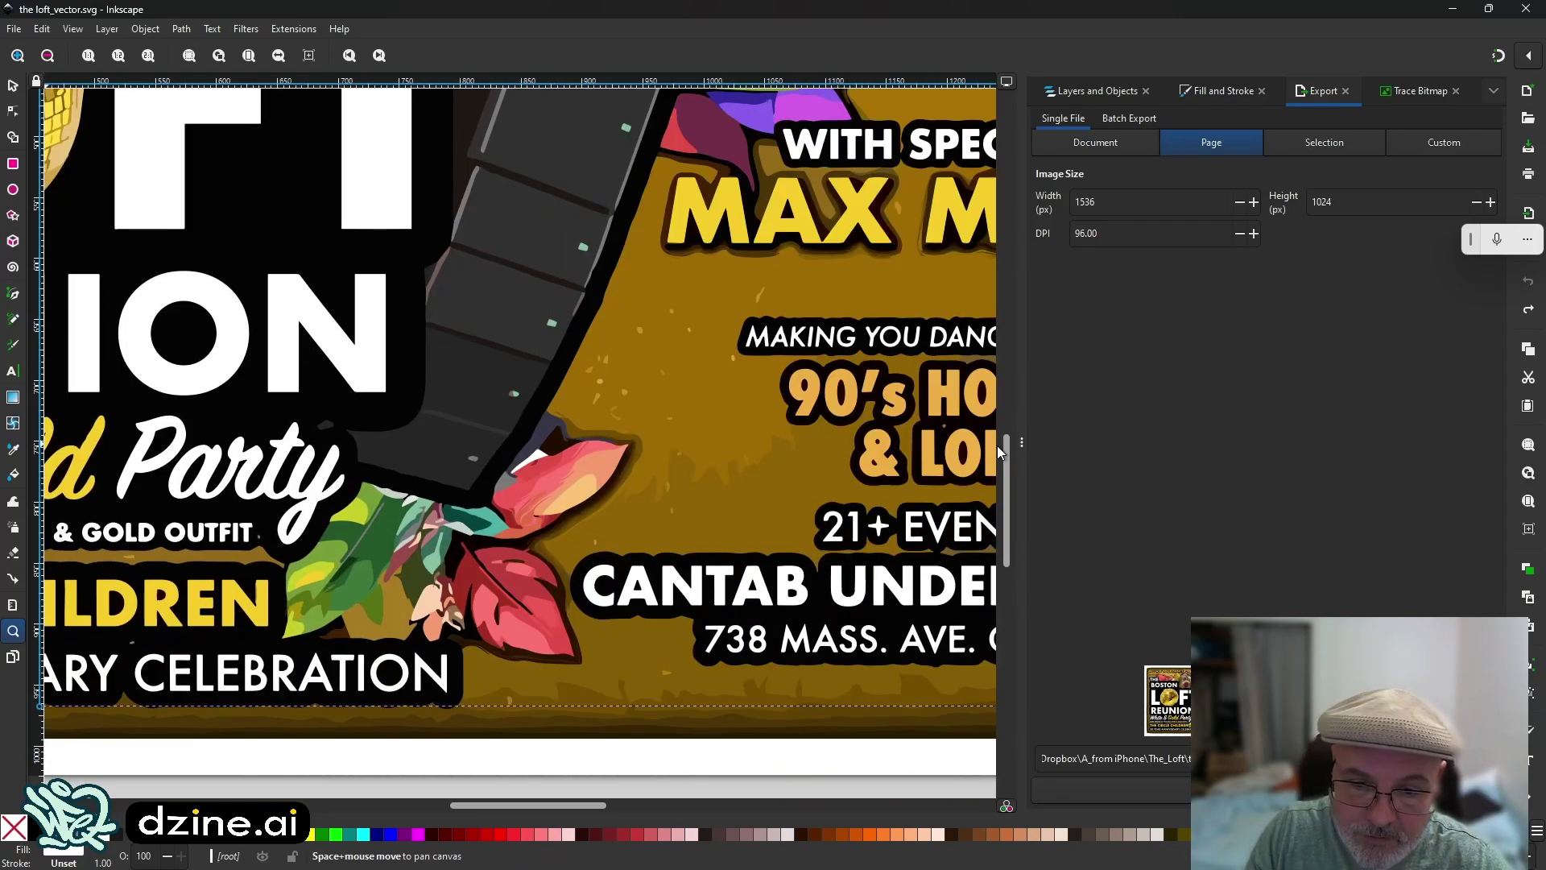
# Compare the boombox in the Inkscape vector version with the original pixel version in Photoshop at 300% zoom
pyautogui.scroll(-2, 480, 537)
pyautogui.scroll(2, 461, 386)
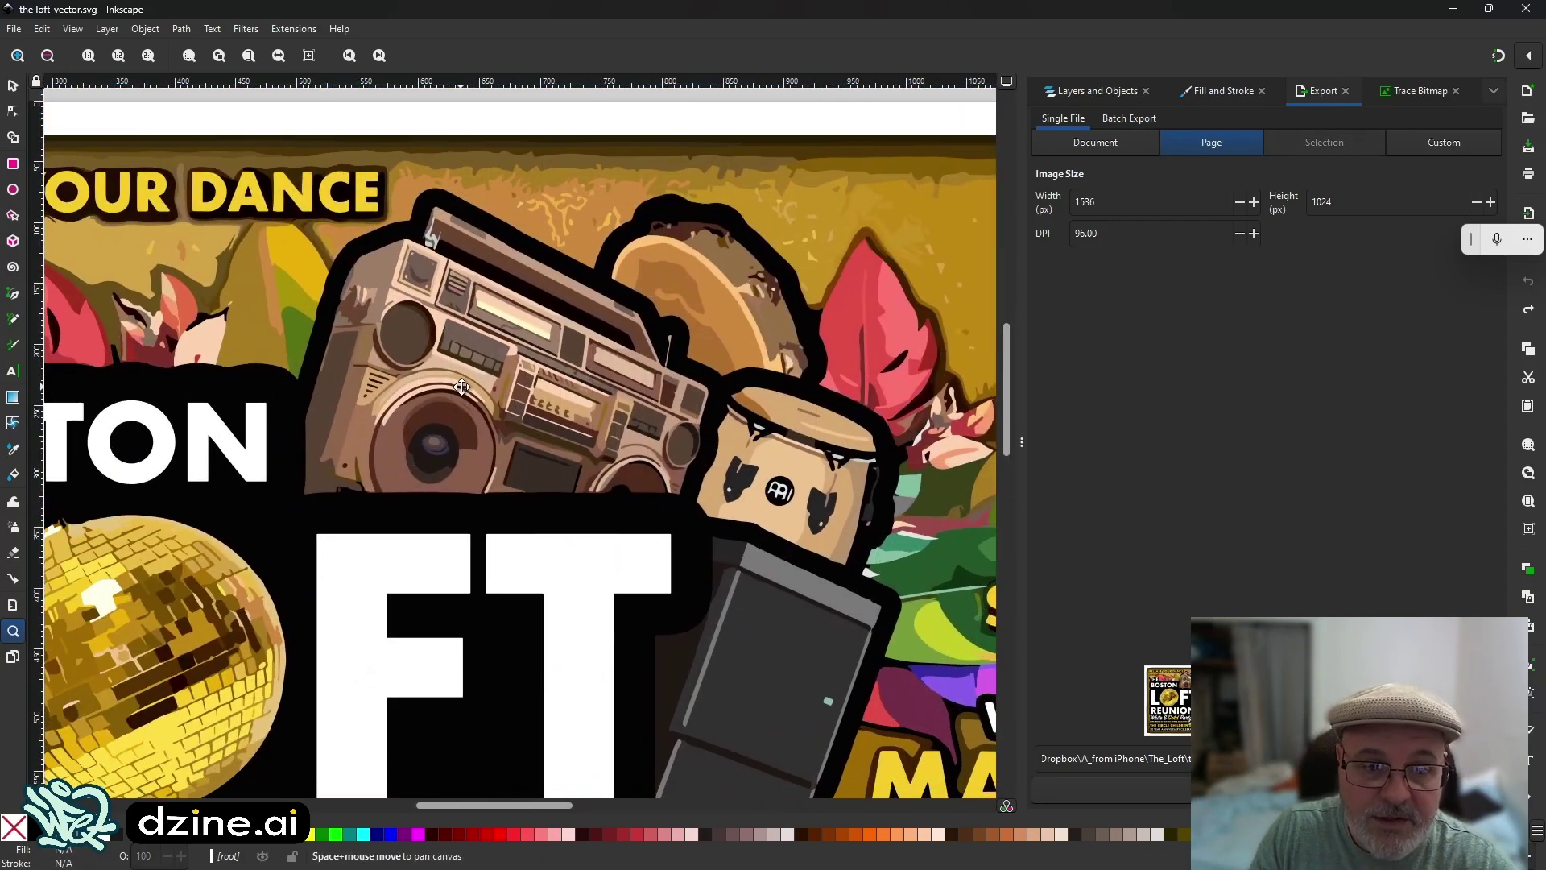
pyautogui.click(490, 318)
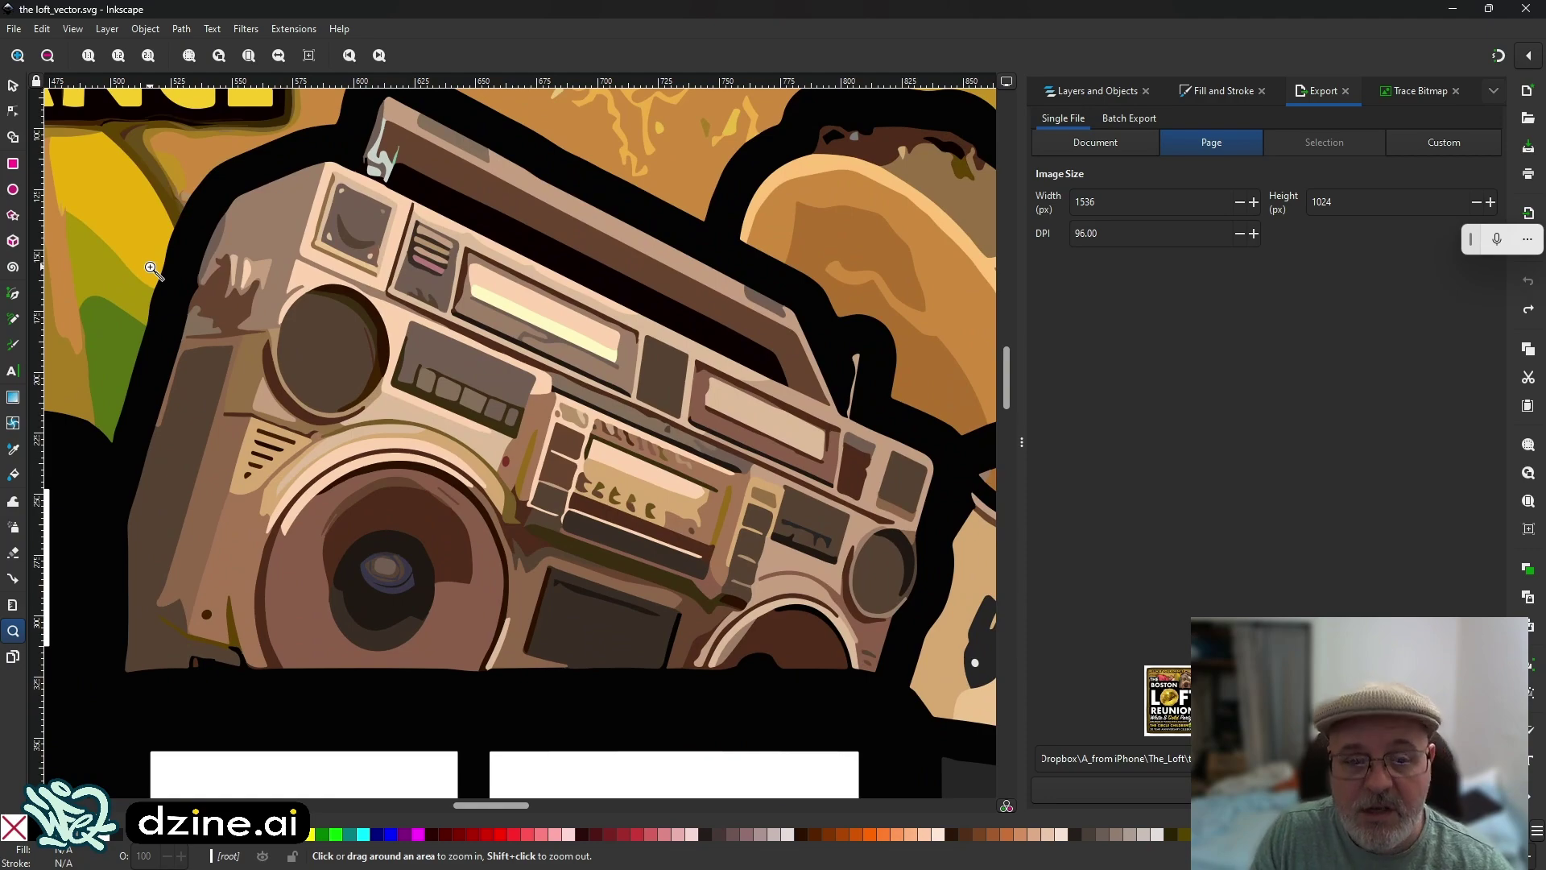
pyautogui.moveTo(241, 867)
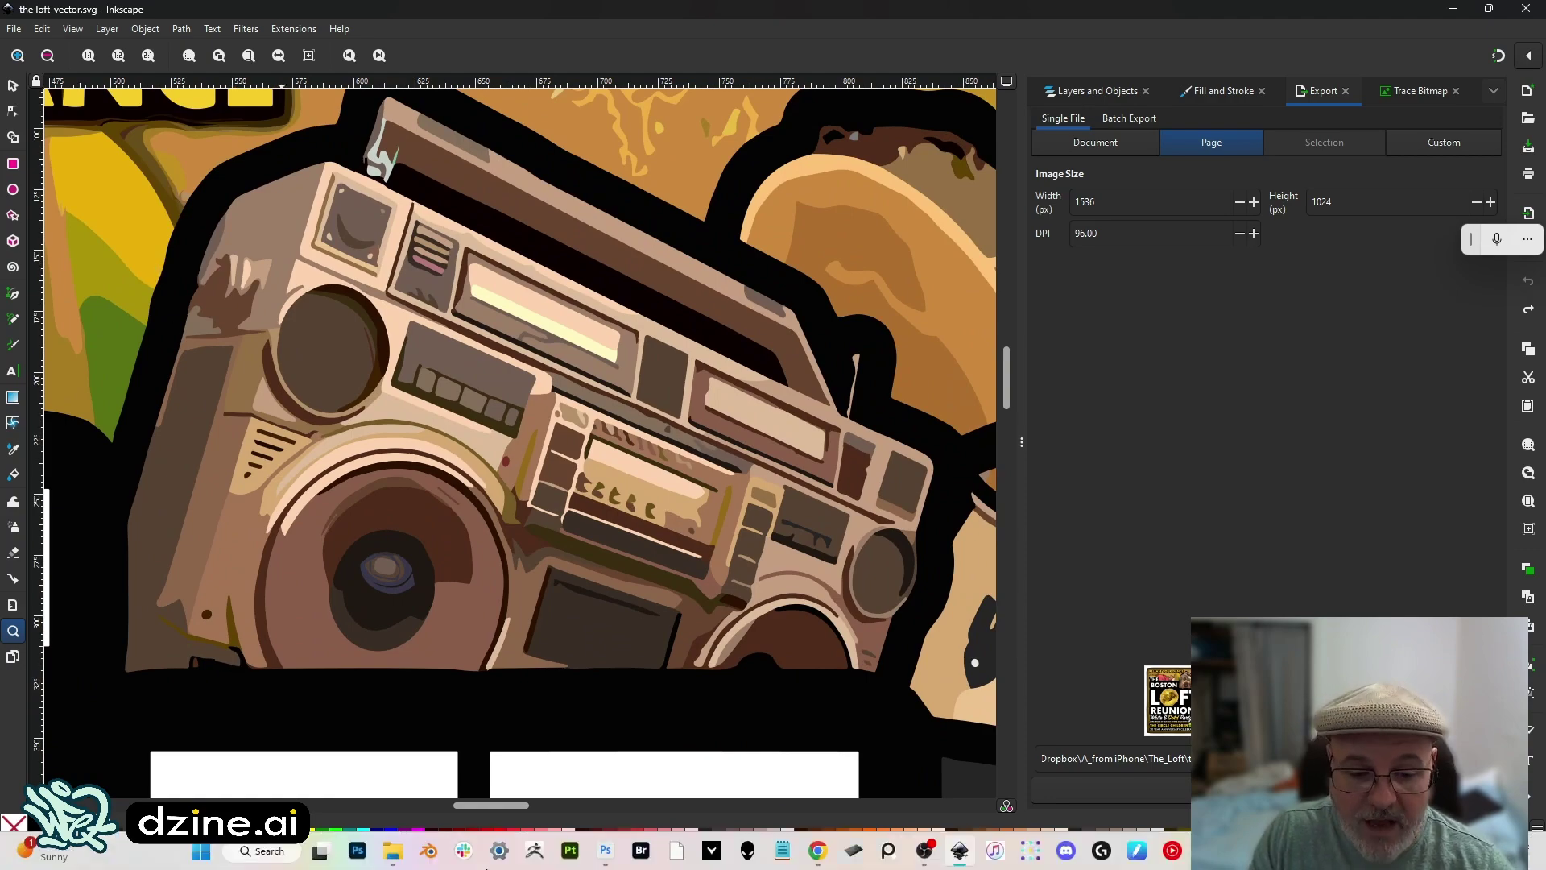
pyautogui.click(605, 853)
pyautogui.scroll(6, 562, 408)
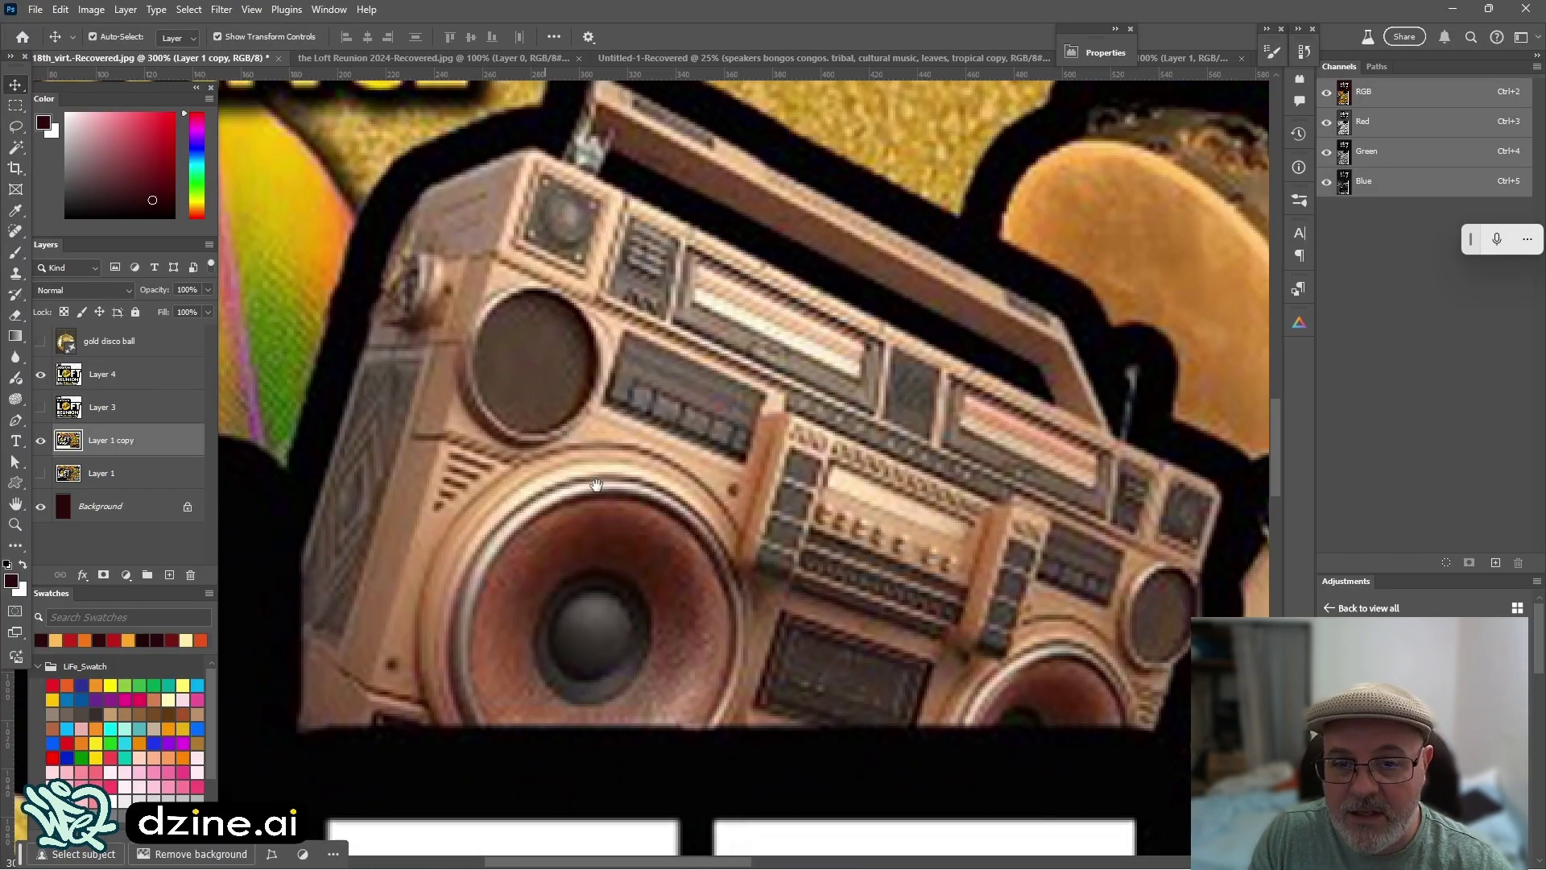
pyautogui.click(958, 853)
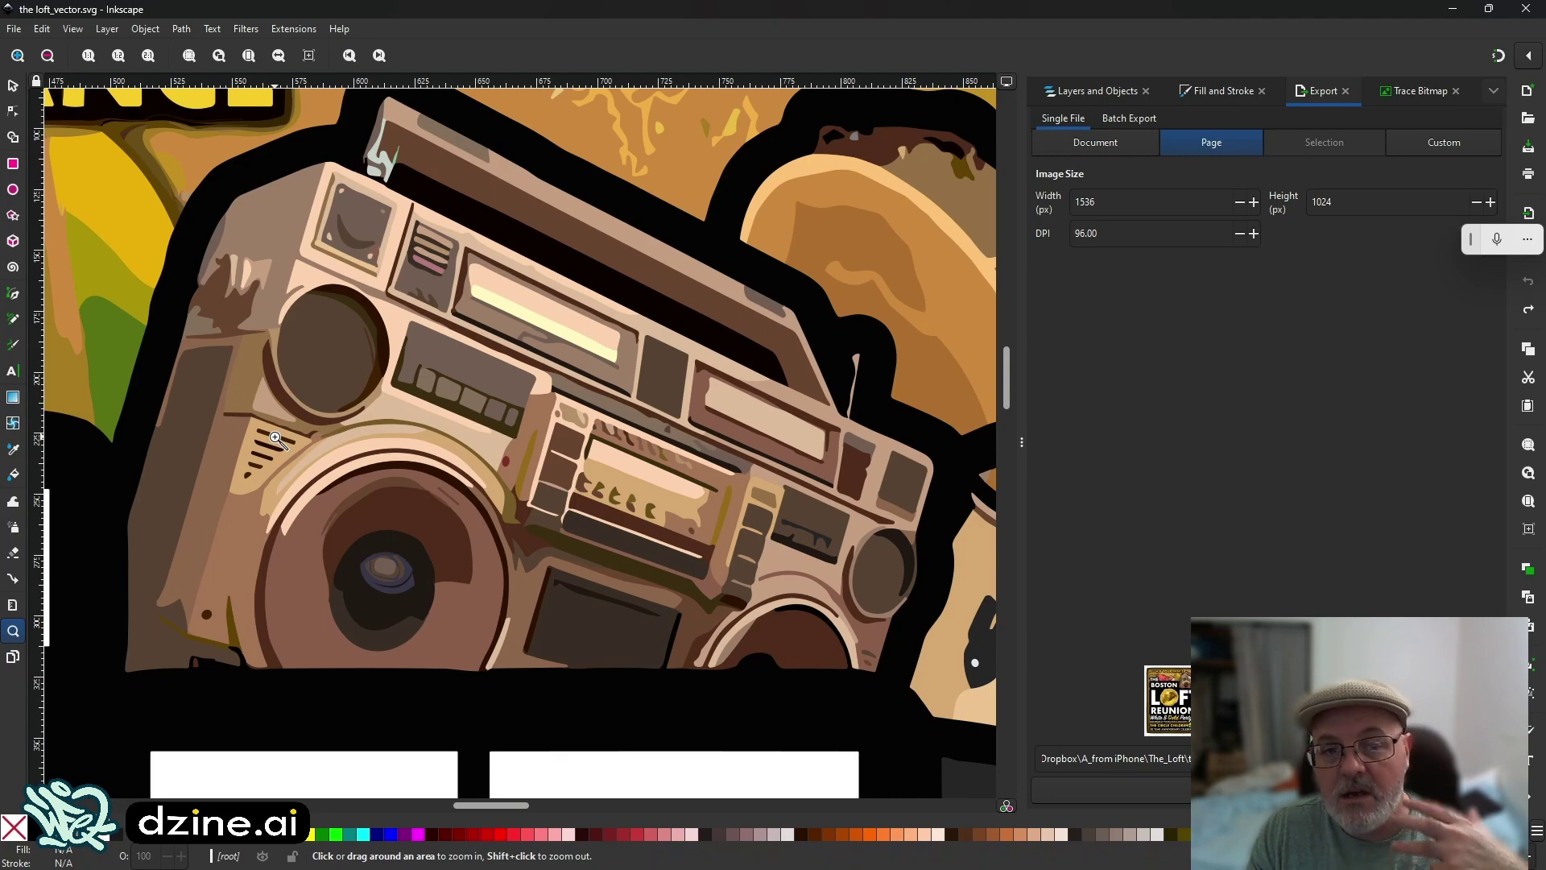
pyautogui.hotkey('ctrl', '+')
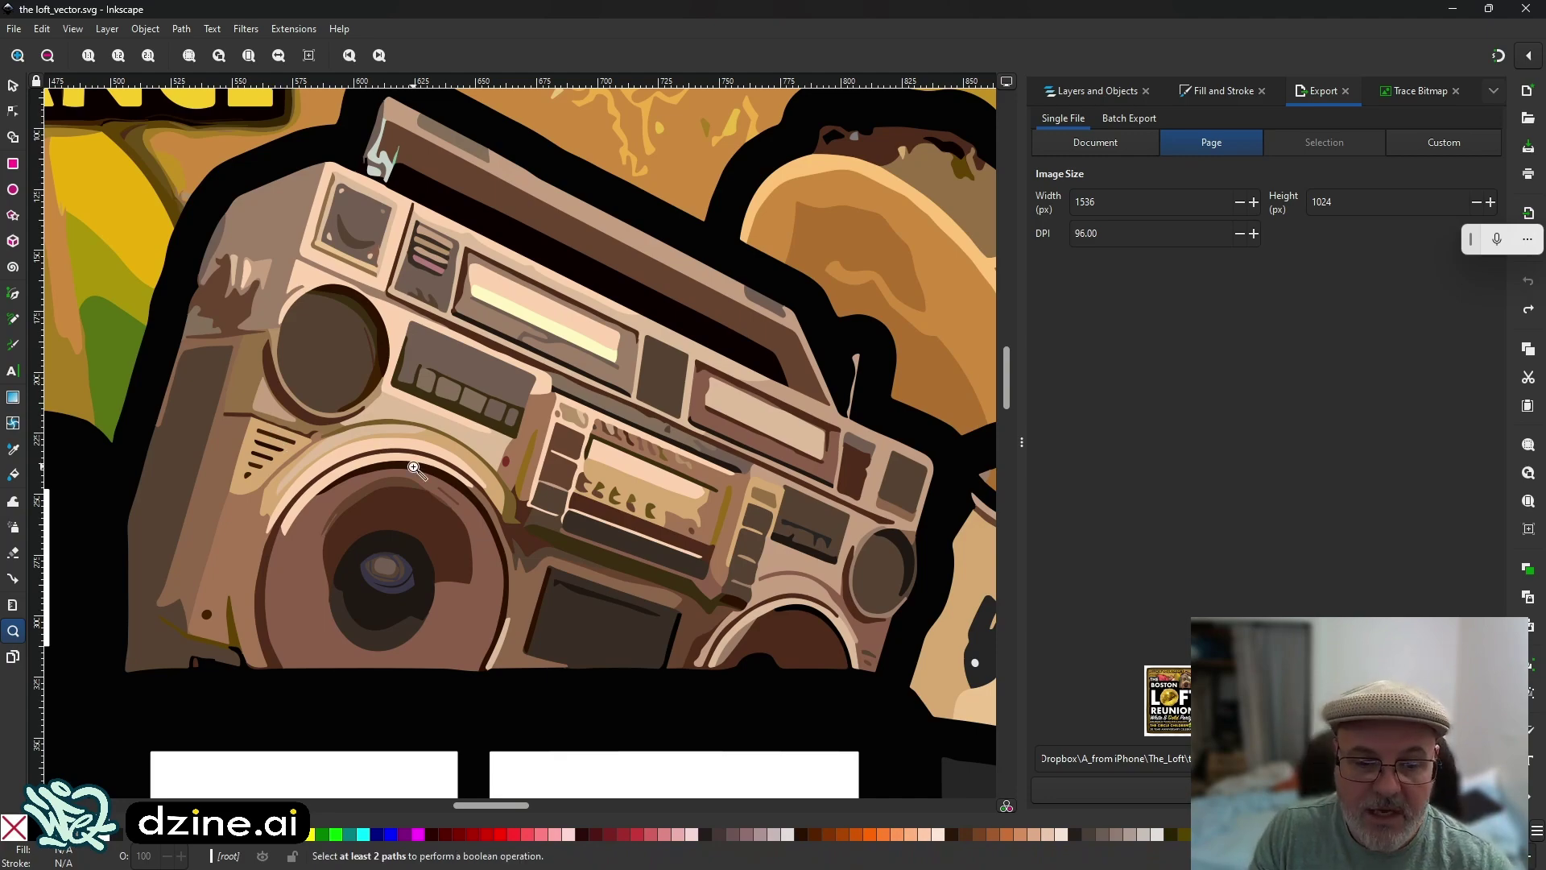
# Examine the vector flyer's DJ lineup text, leaves and small dress-code line in Inkscape for tracing quality
pyautogui.scroll(-5, 414, 467)
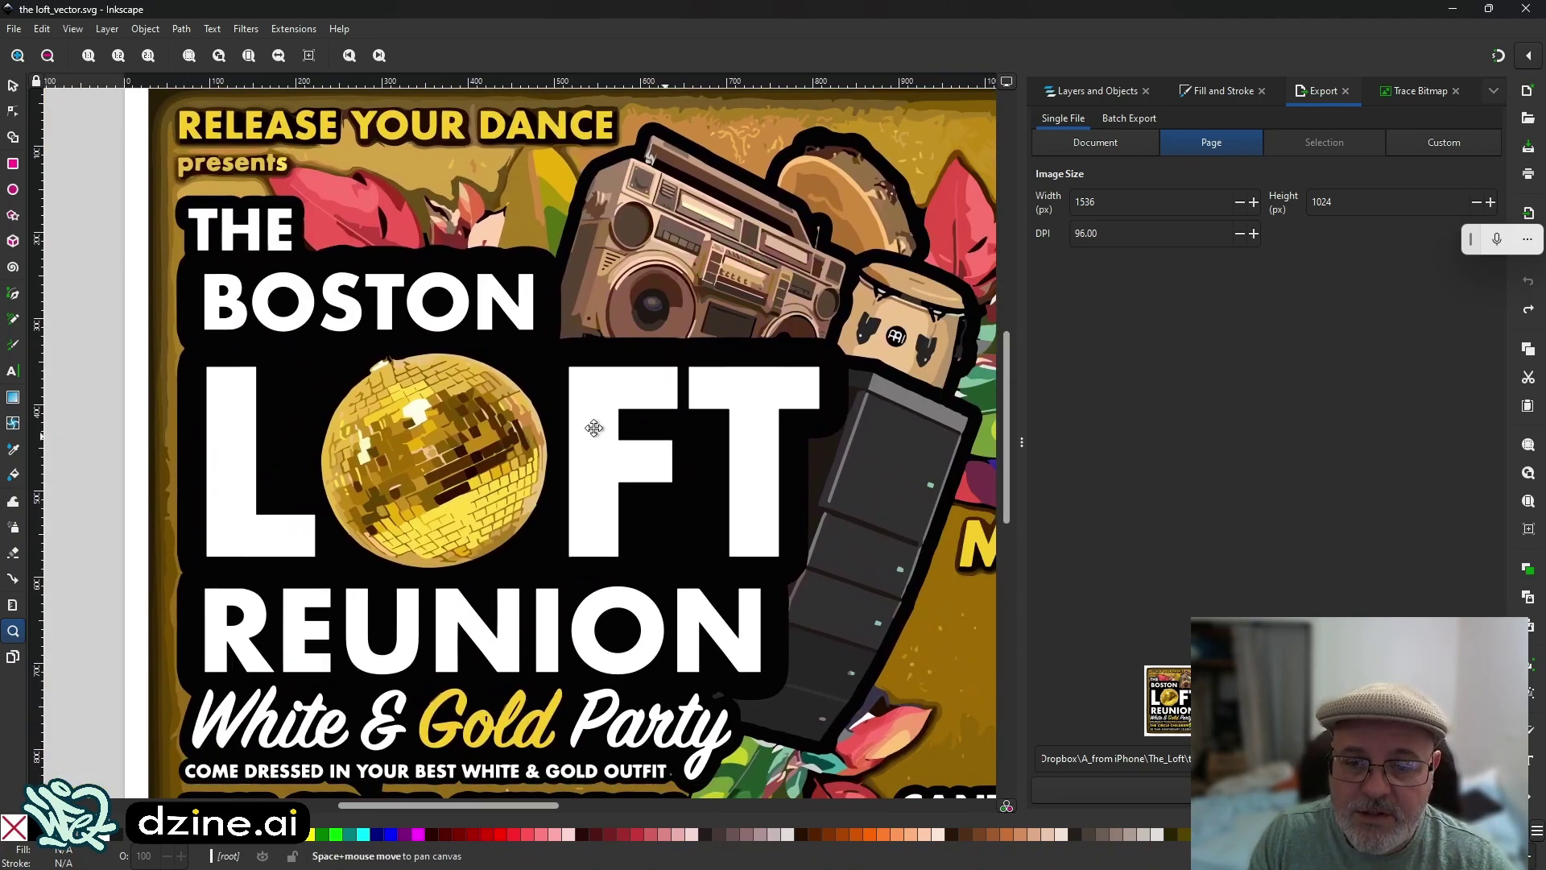
pyautogui.click(290, 465)
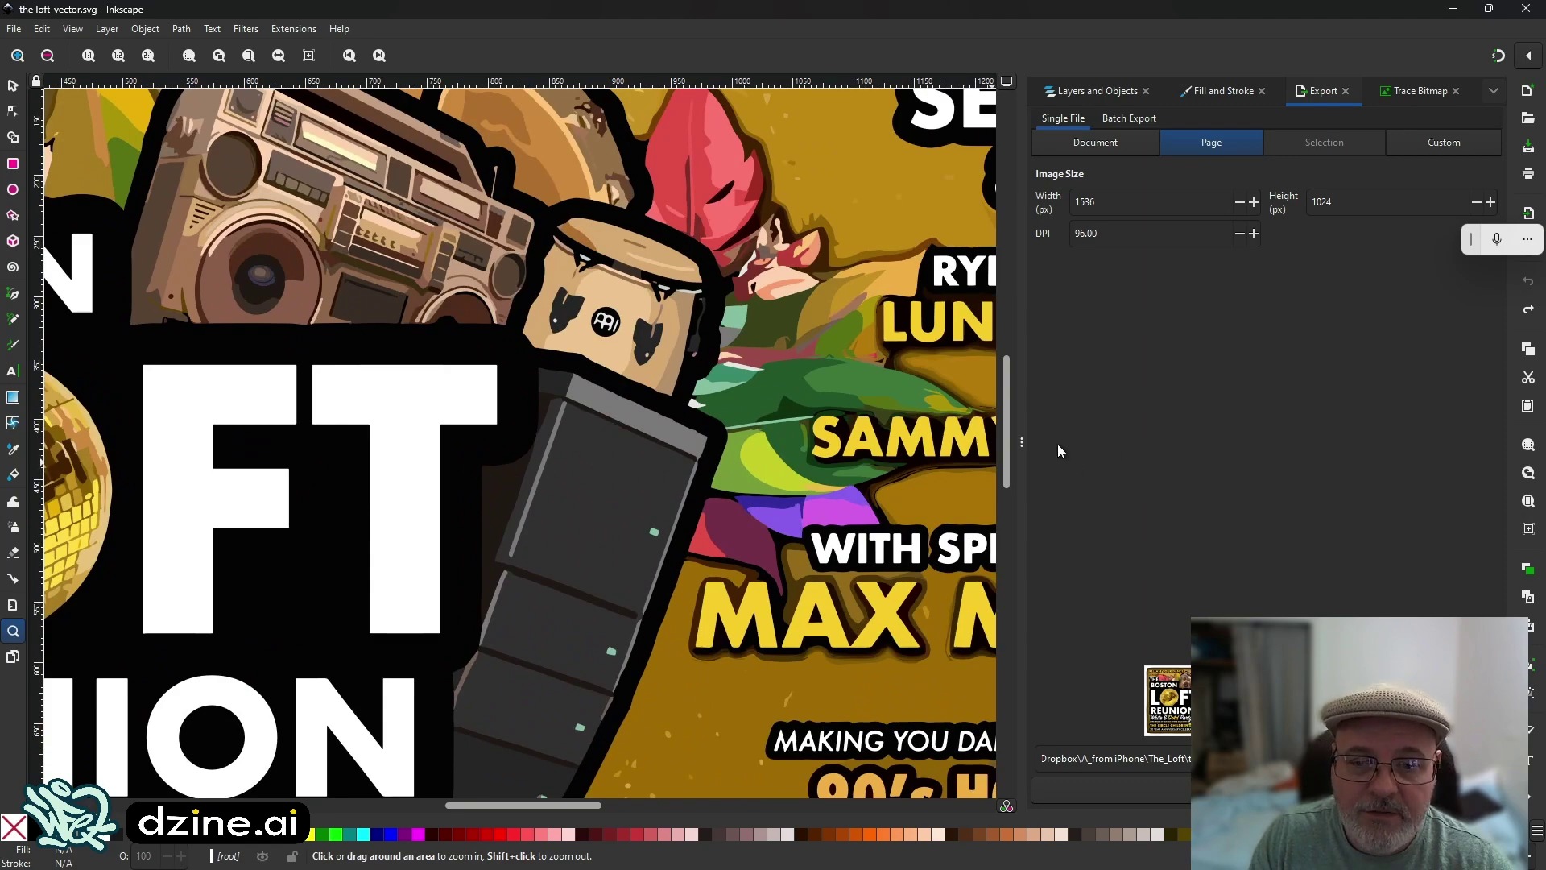
pyautogui.press('space')
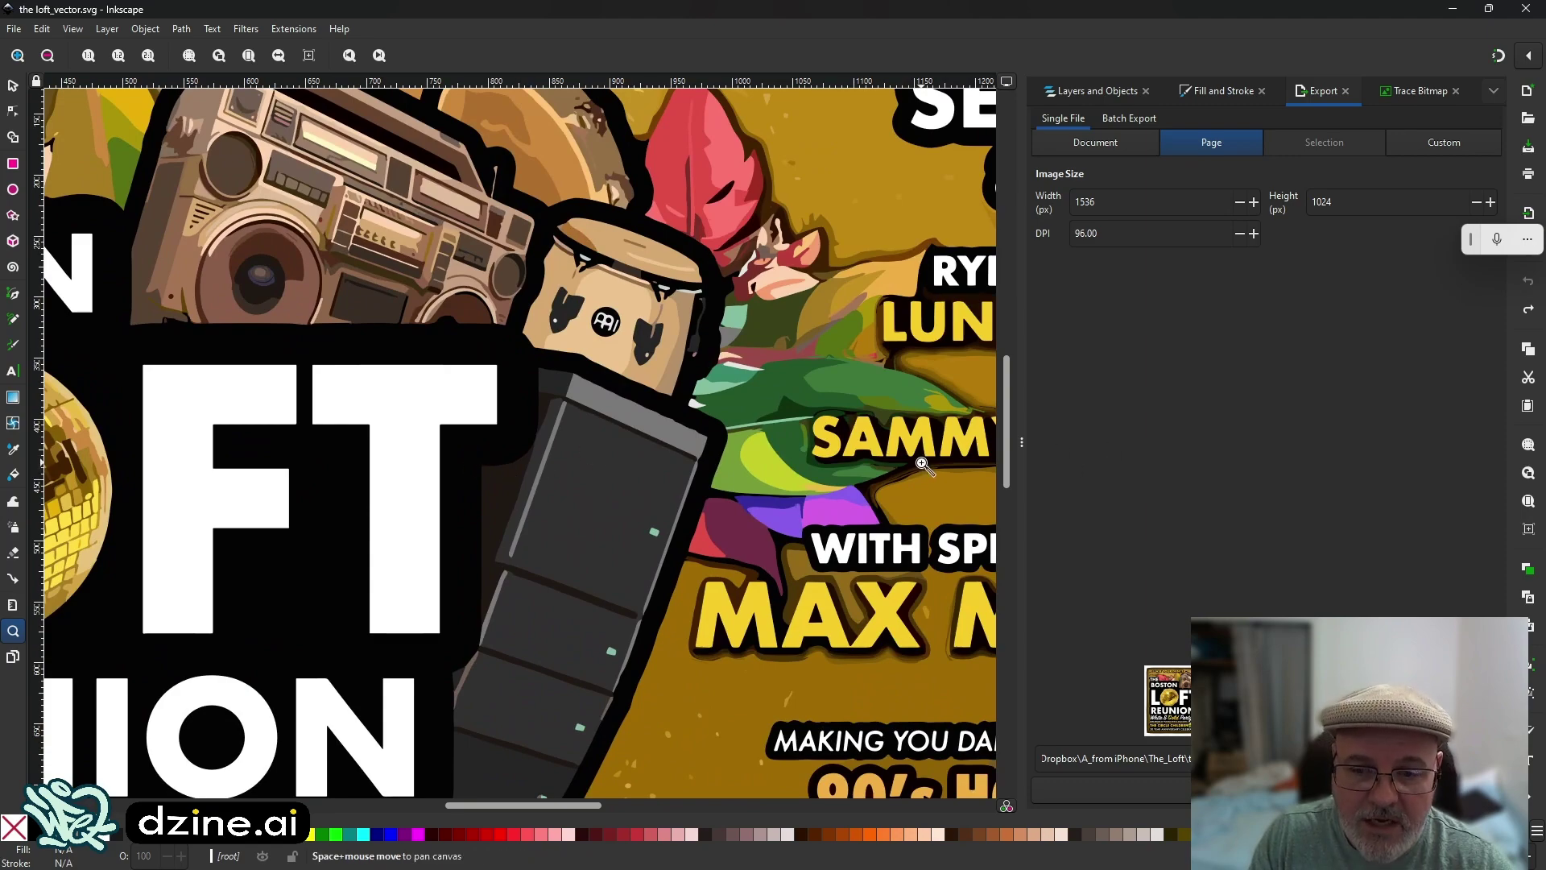
pyautogui.moveTo(920, 464); pyautogui.dragTo(773, 485)
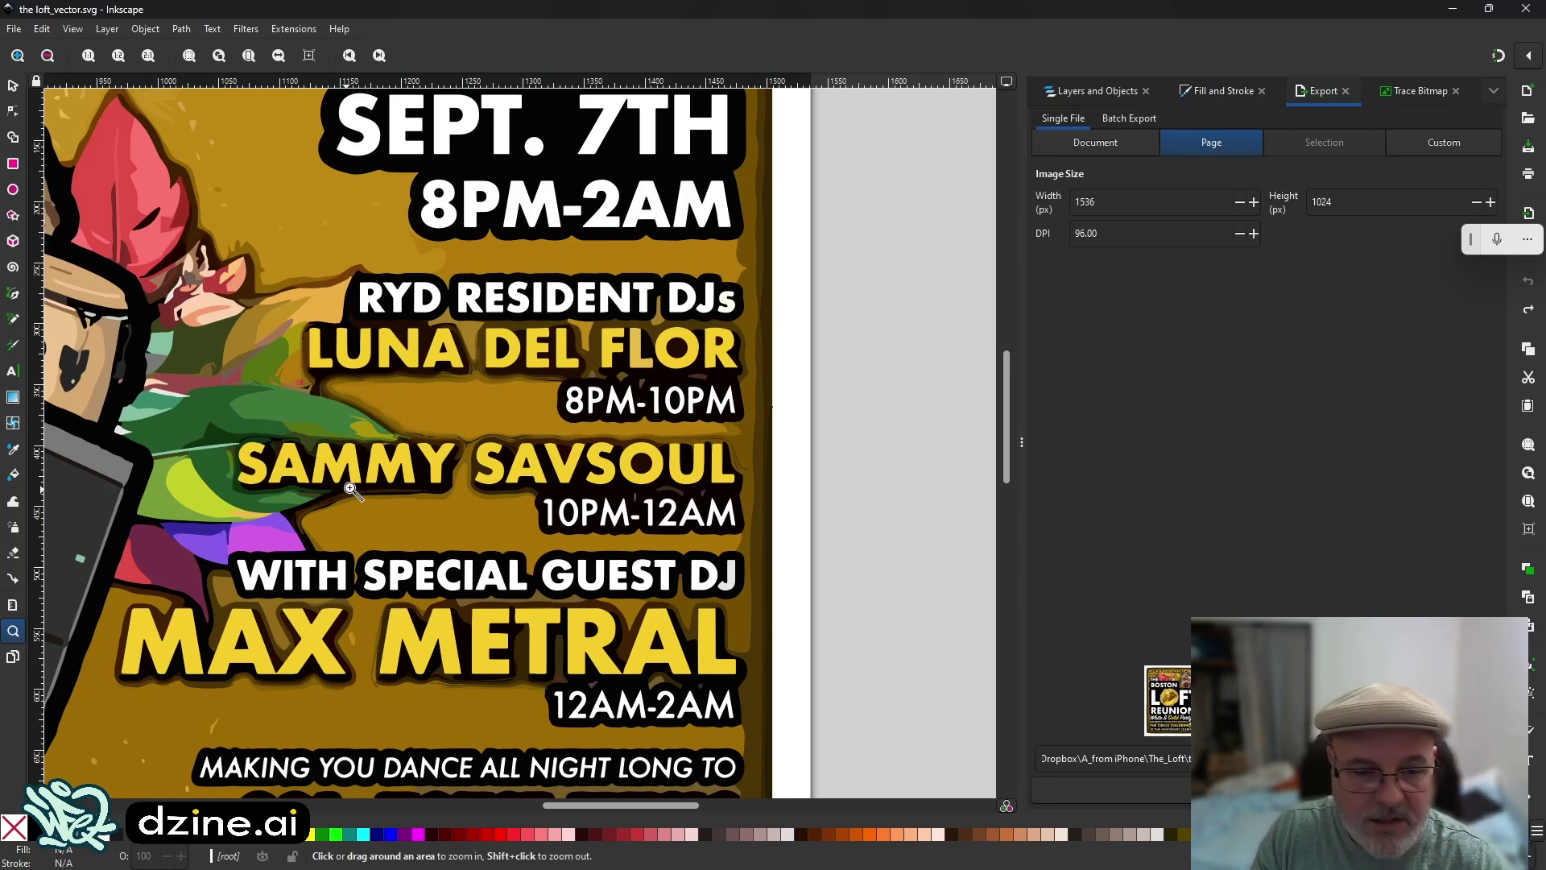
pyautogui.press('space')
pyautogui.moveTo(366, 485); pyautogui.dragTo(405, 478)
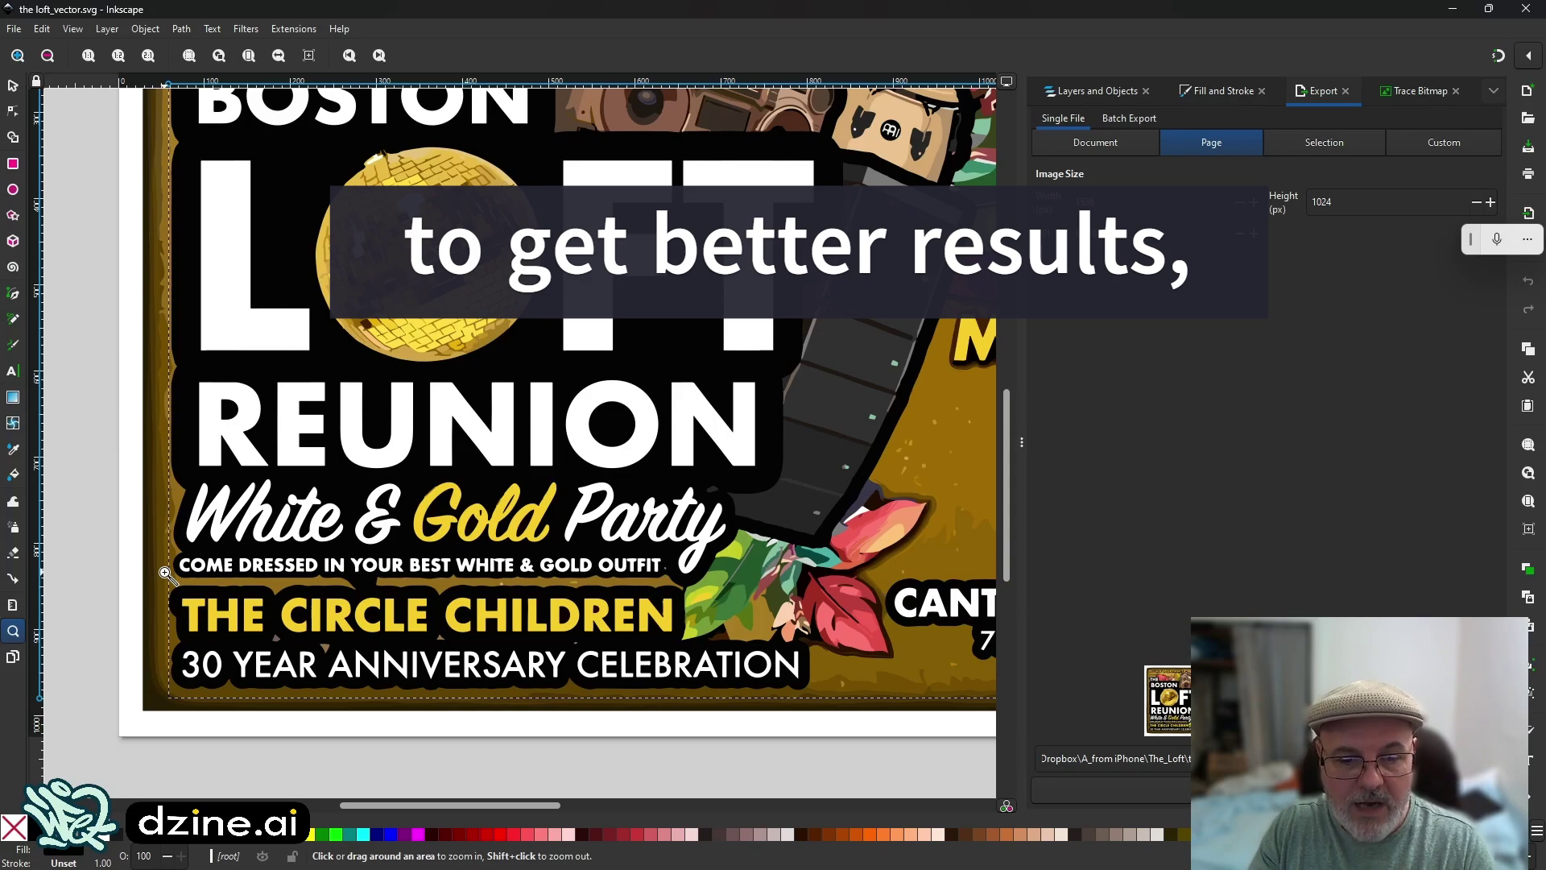
pyautogui.click(632, 565)
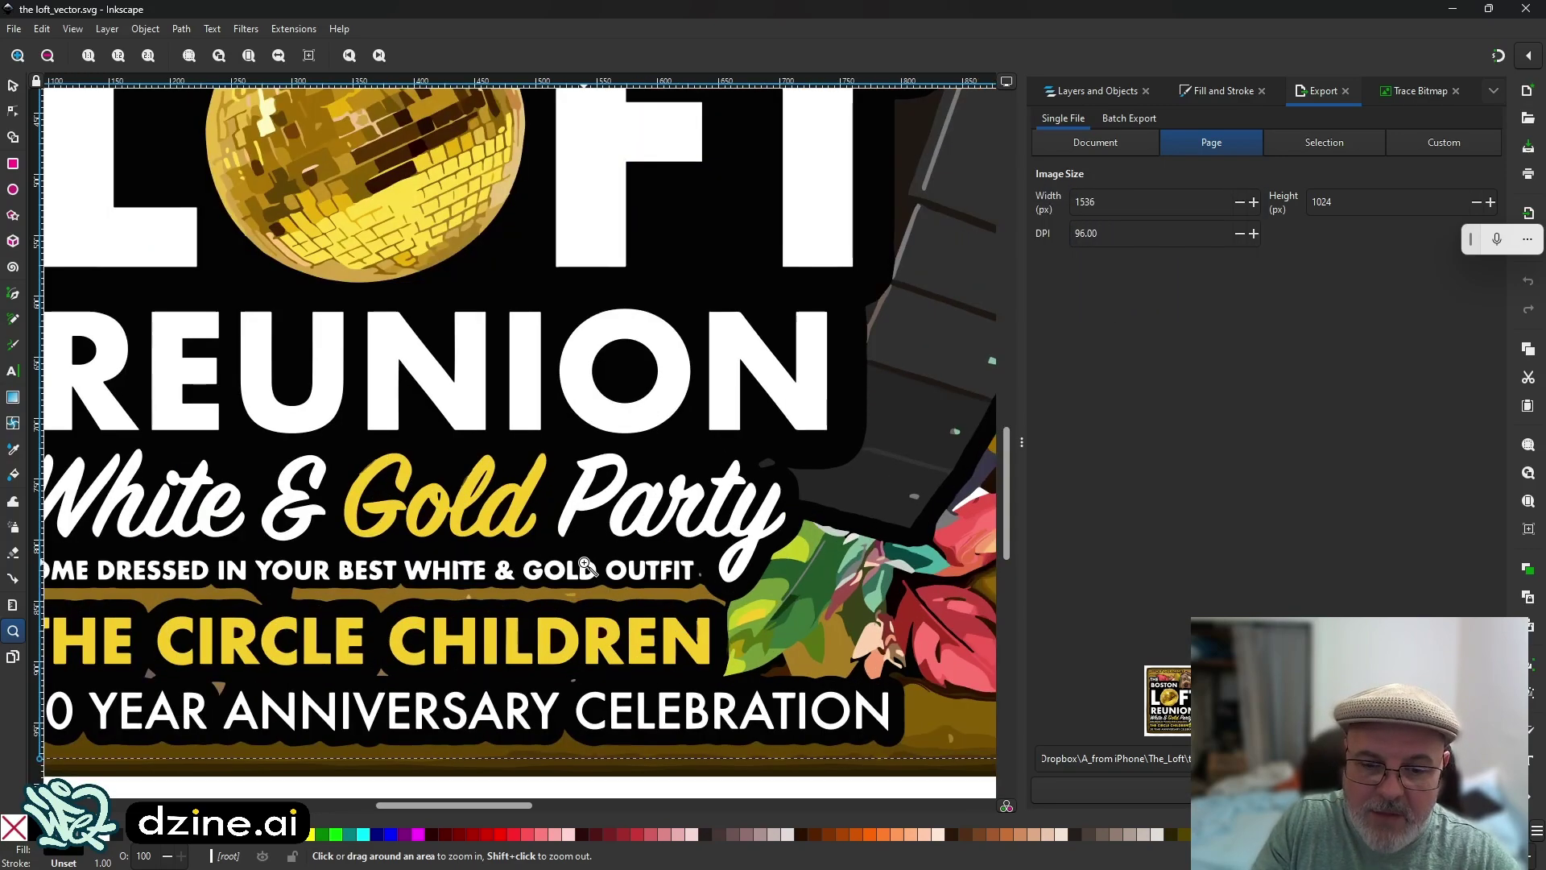
pyautogui.click(674, 574)
pyautogui.click(730, 576)
pyautogui.scroll(10, 730, 576)
pyautogui.hscroll(-5, 730, 576)
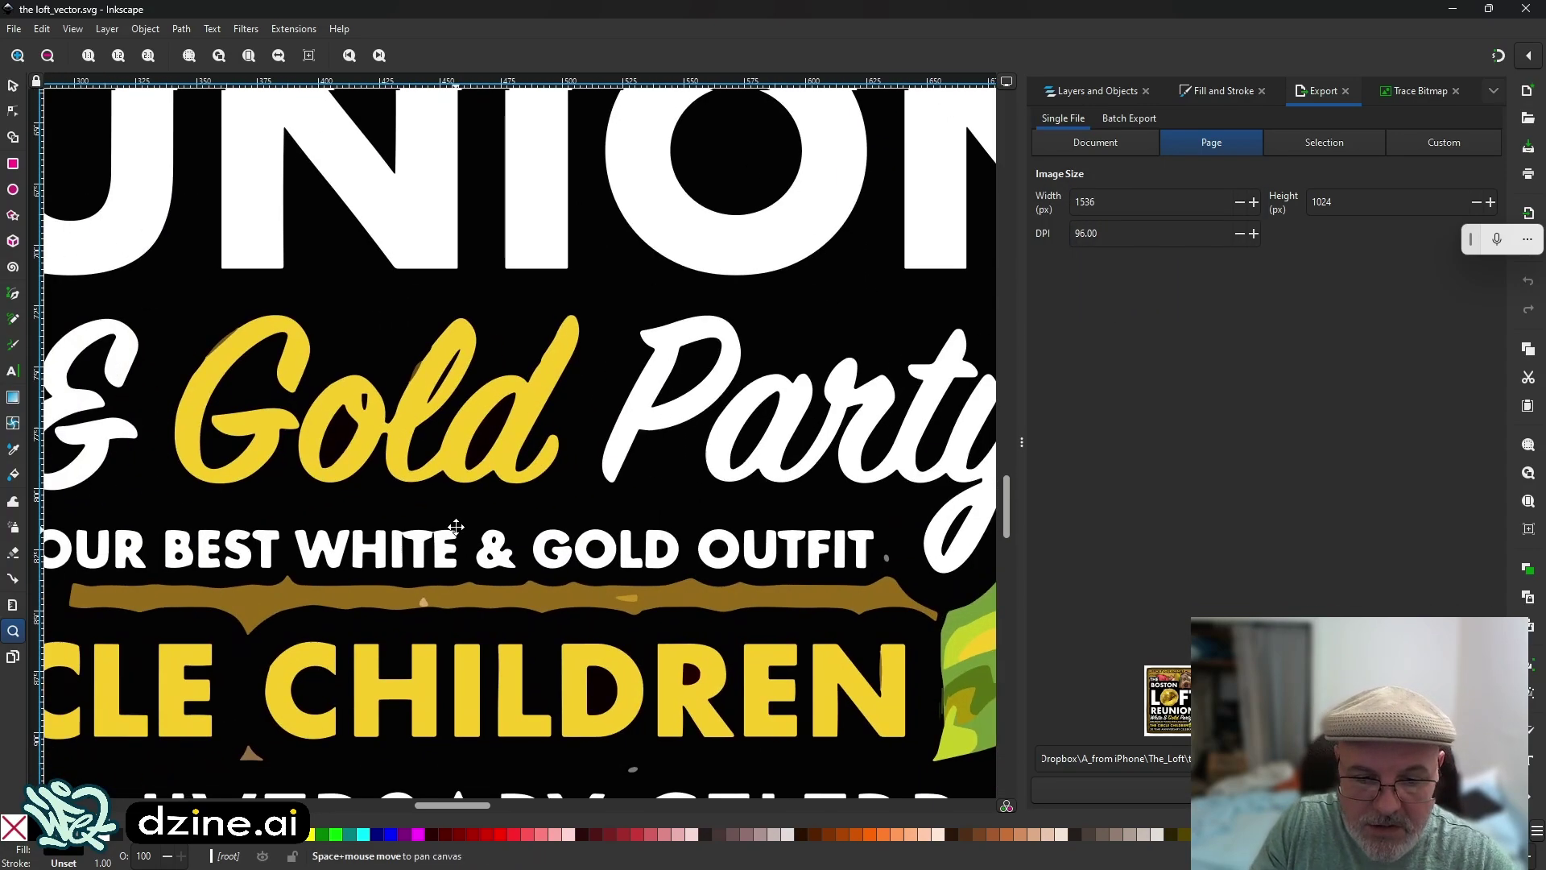
# Switch to Photoshop and copy the White & Gold Party and dress-code lines into a new 879 × 146 px document
pyautogui.click(606, 851)
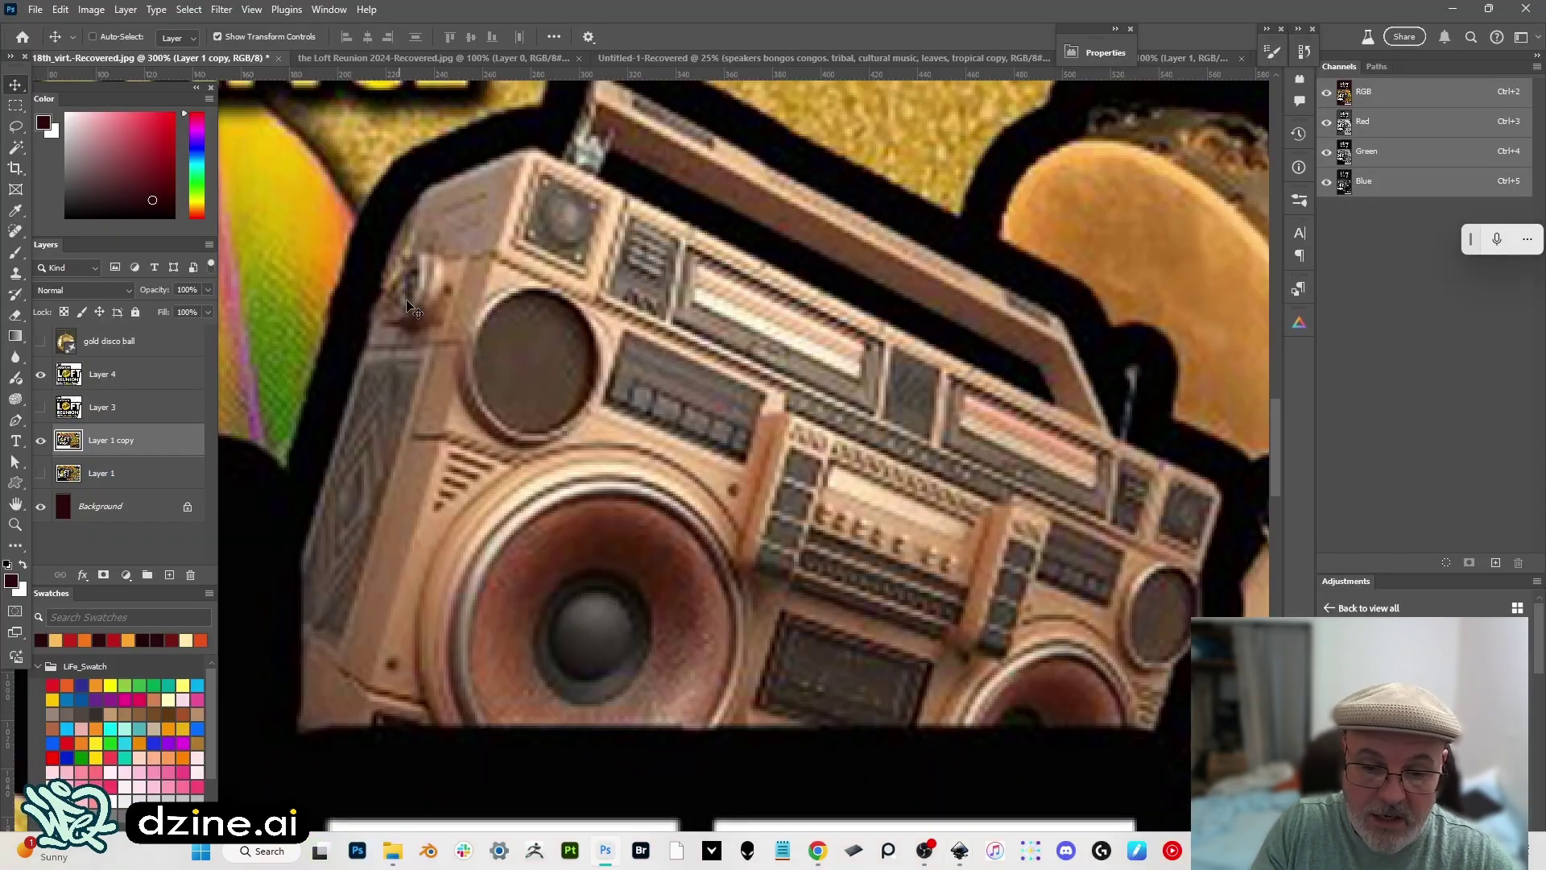
pyautogui.scroll(-5, 493, 564)
pyautogui.hotkey('ctrl', '-')
pyautogui.moveTo(685, 641); pyautogui.dragTo(669, 451)
pyautogui.hotkey('ctrl', '+')
pyautogui.hotkey('ctrl', '+')
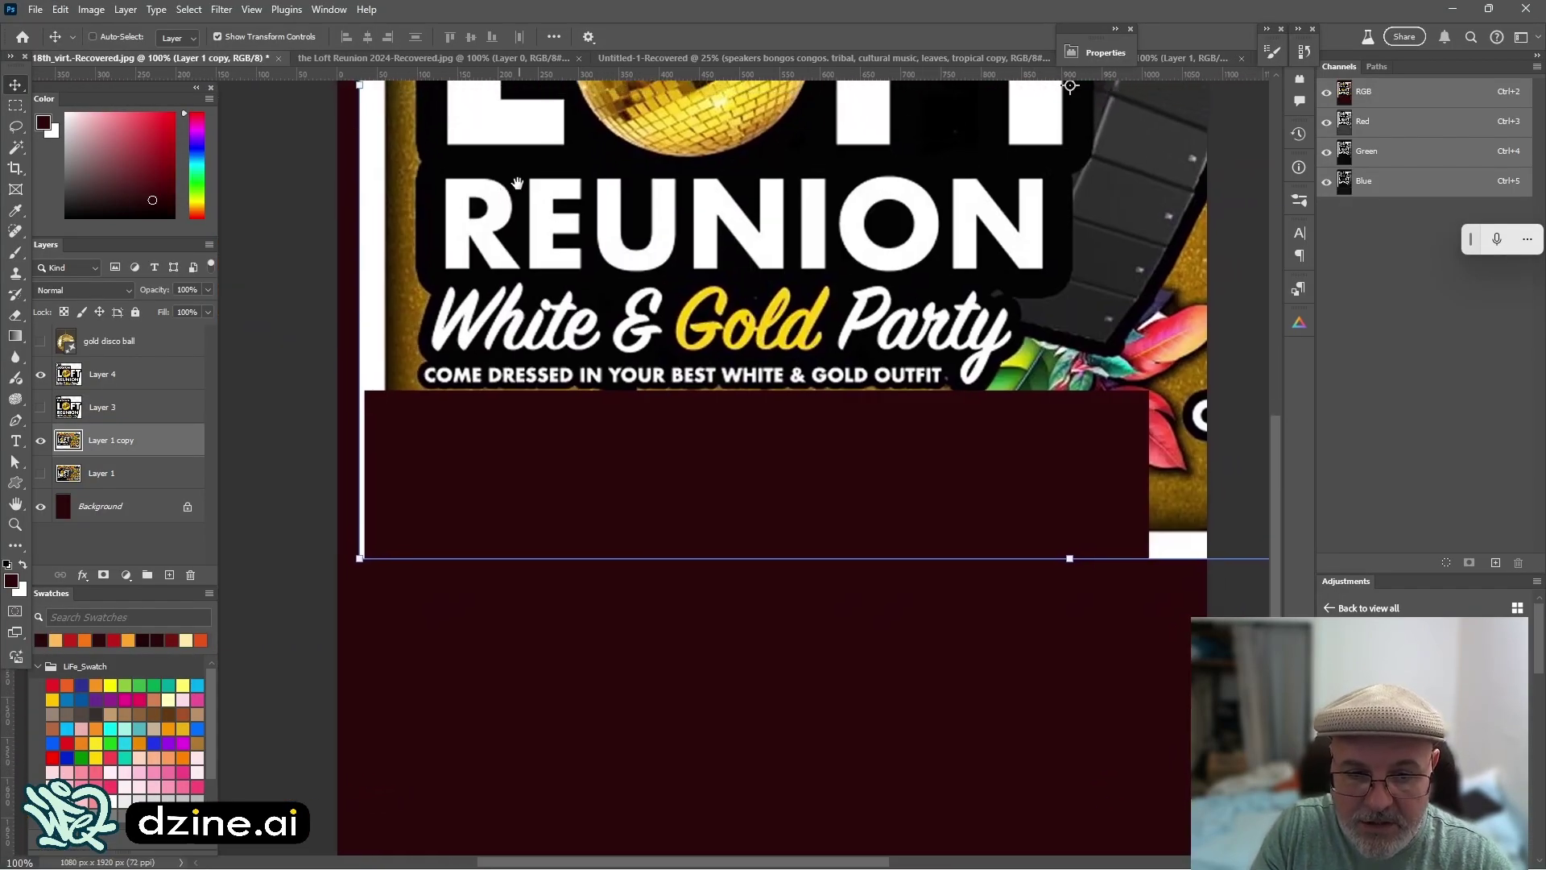
pyautogui.press('m')
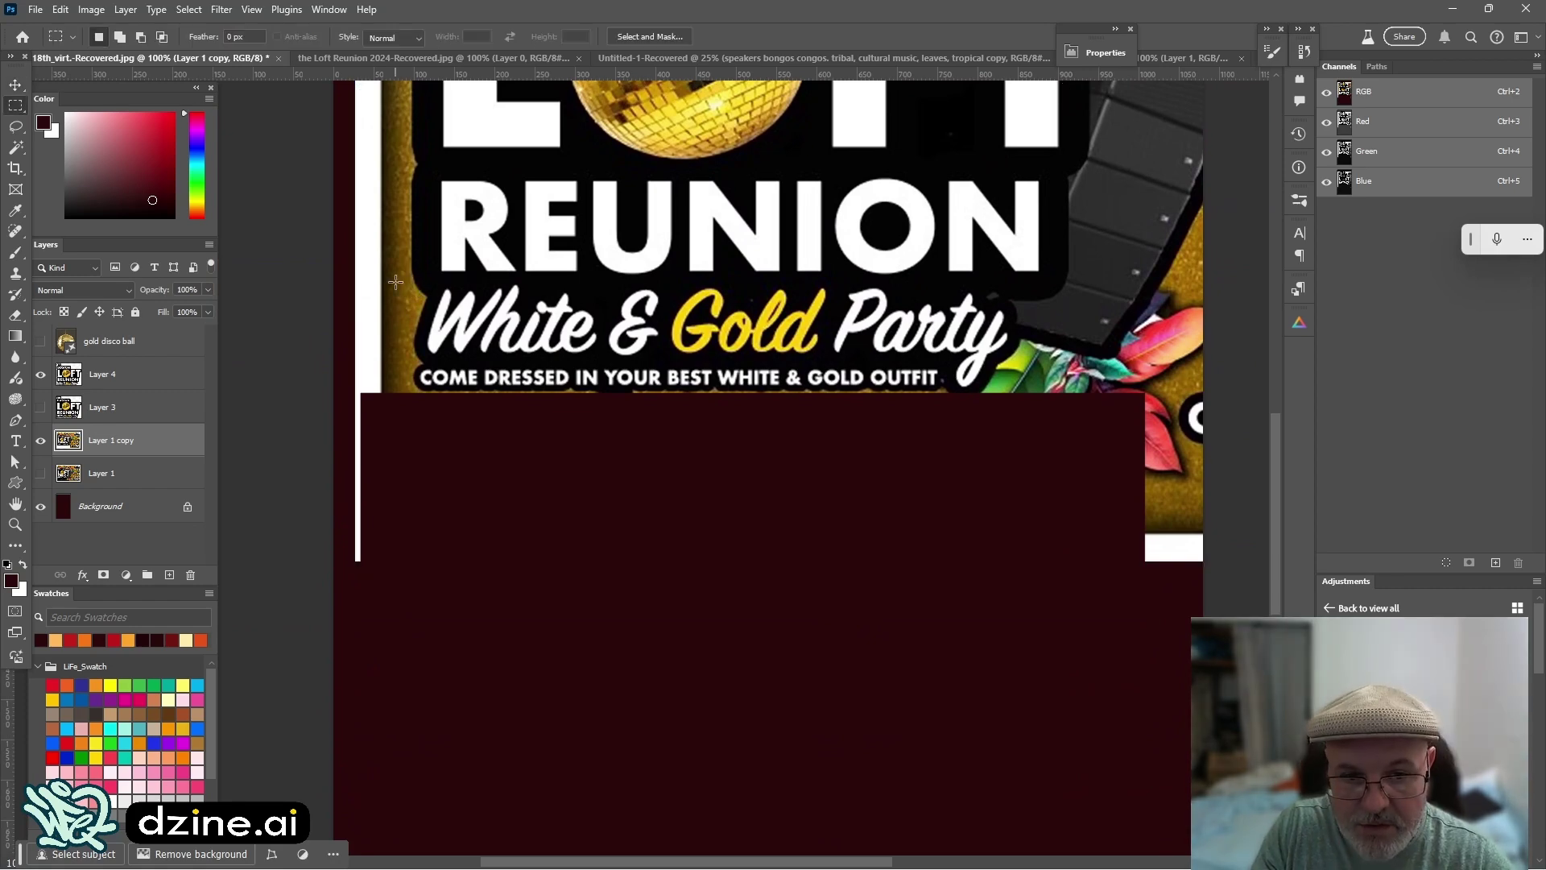
pyautogui.moveTo(384, 275); pyautogui.dragTo(1091, 396)
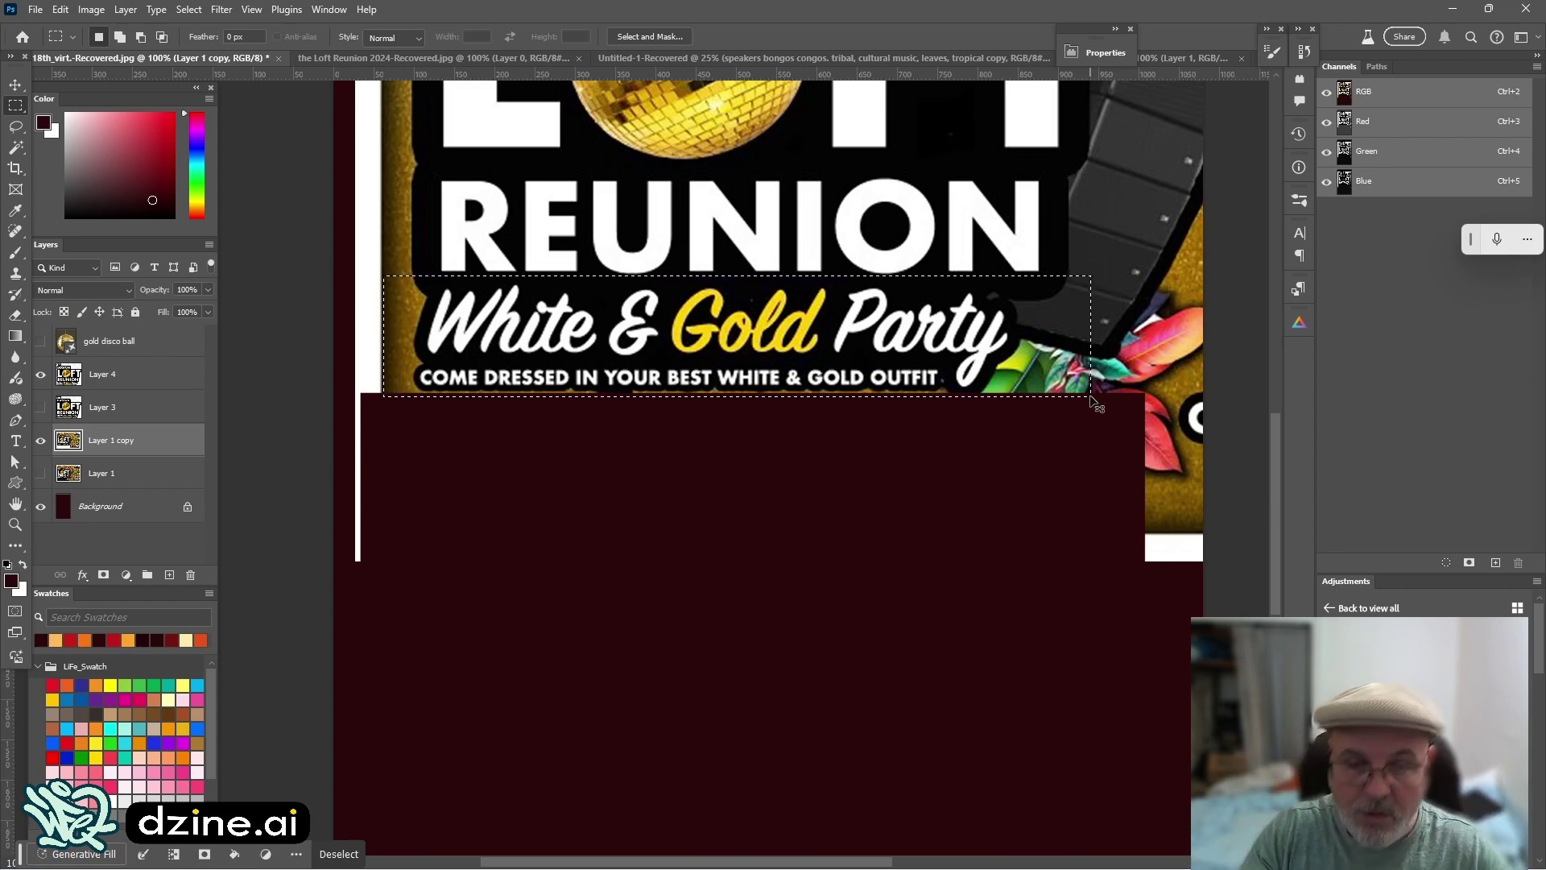
pyautogui.hotkey('ctrl', 'c')
pyautogui.hotkey('ctrl', 'n')
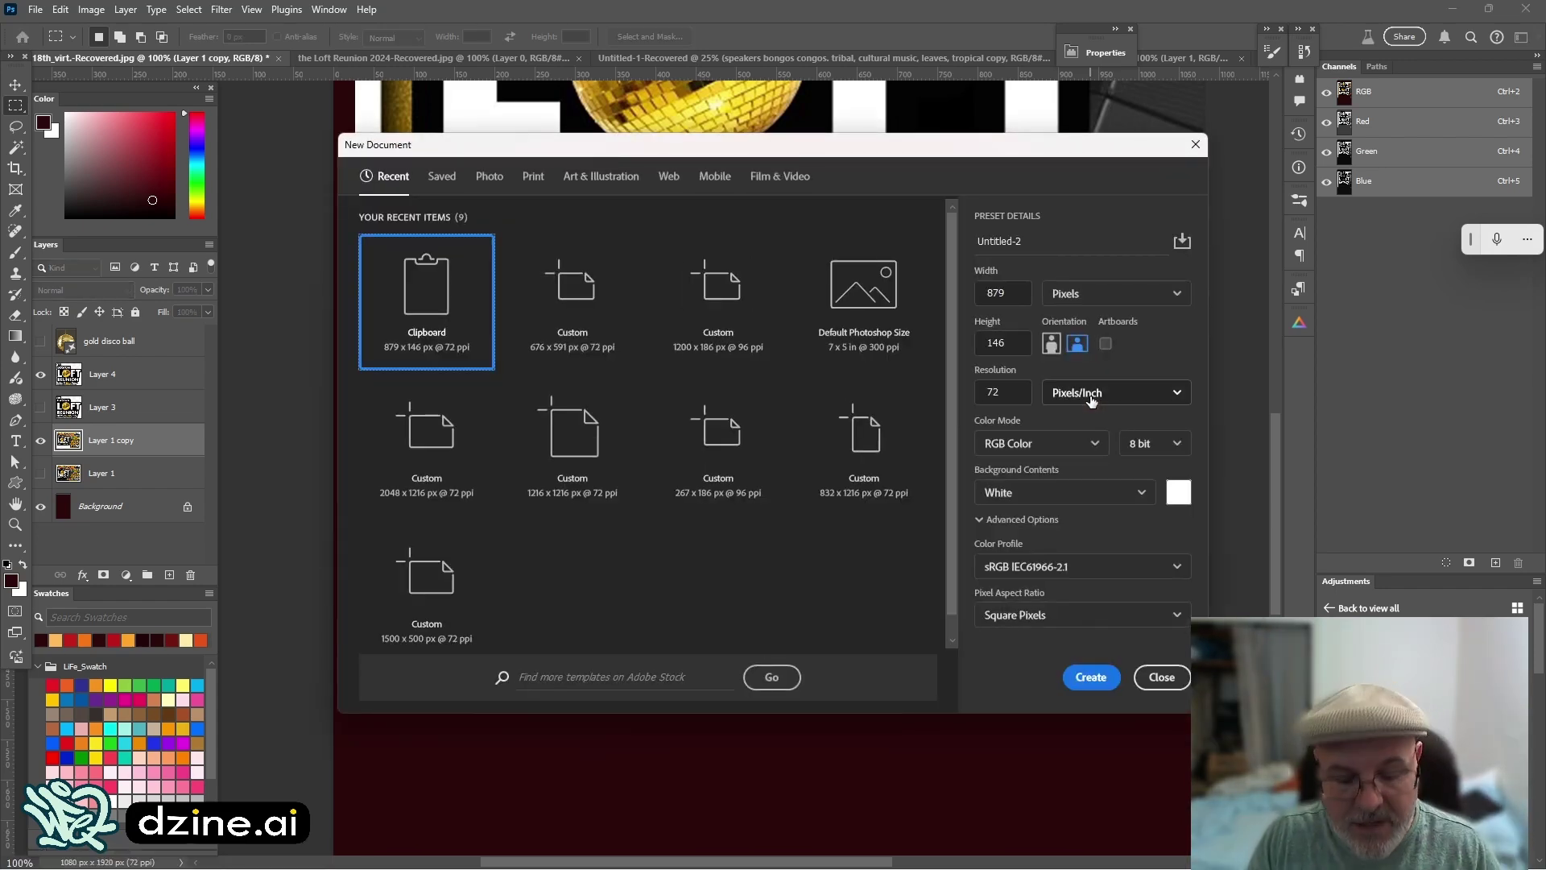
pyautogui.press('Return')
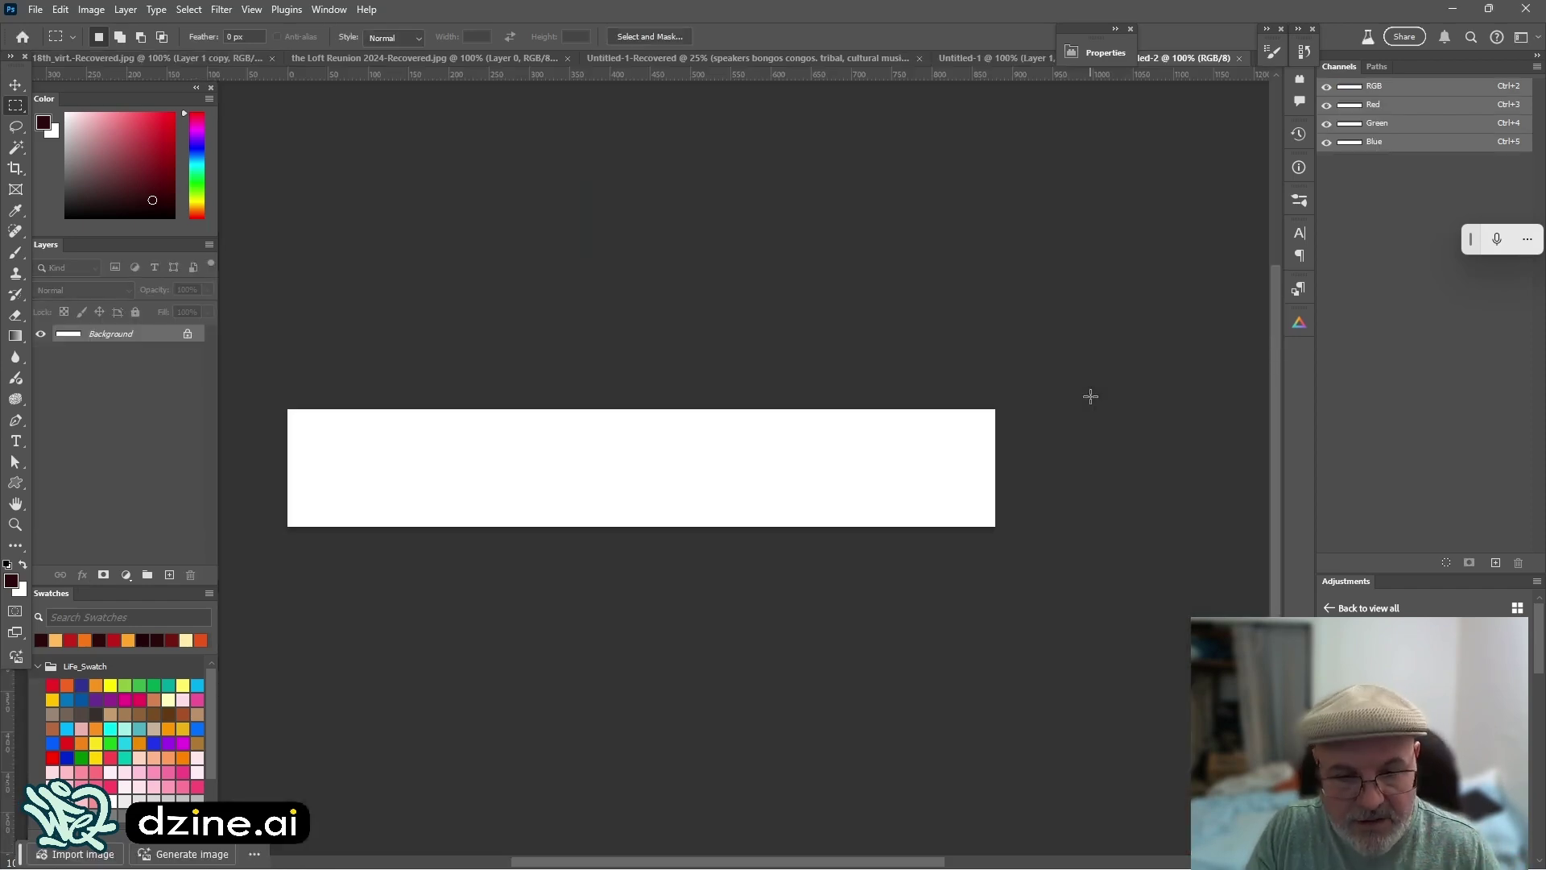
pyautogui.hotkey('ctrl', 'v')
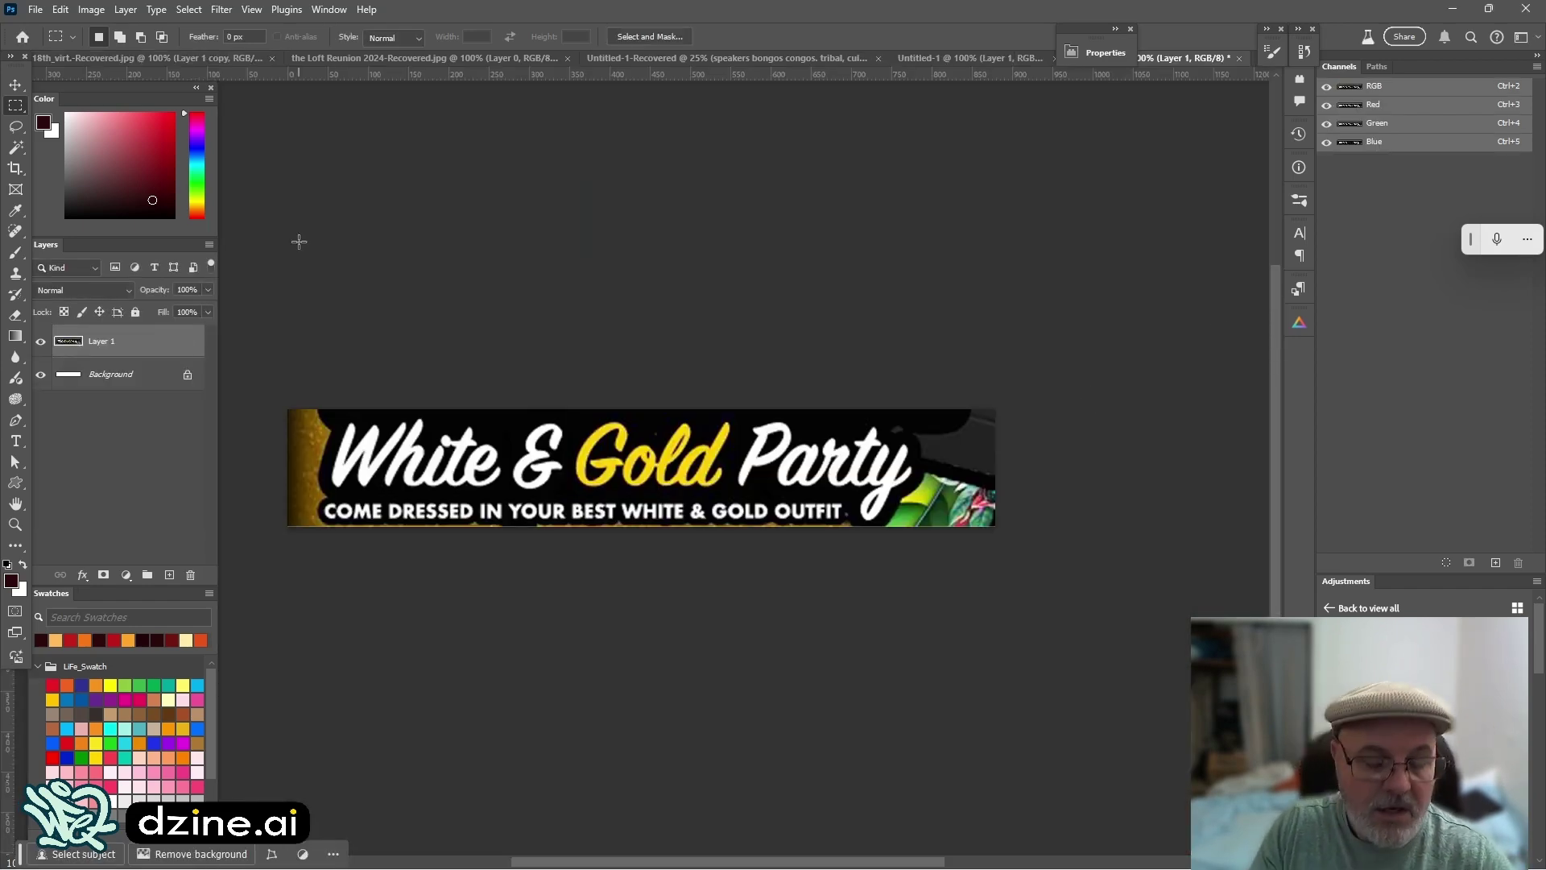
# Save a copy of the lettering strip as white..jpg in the A_from iPhone folder
pyautogui.hotkey('ctrl', 's')
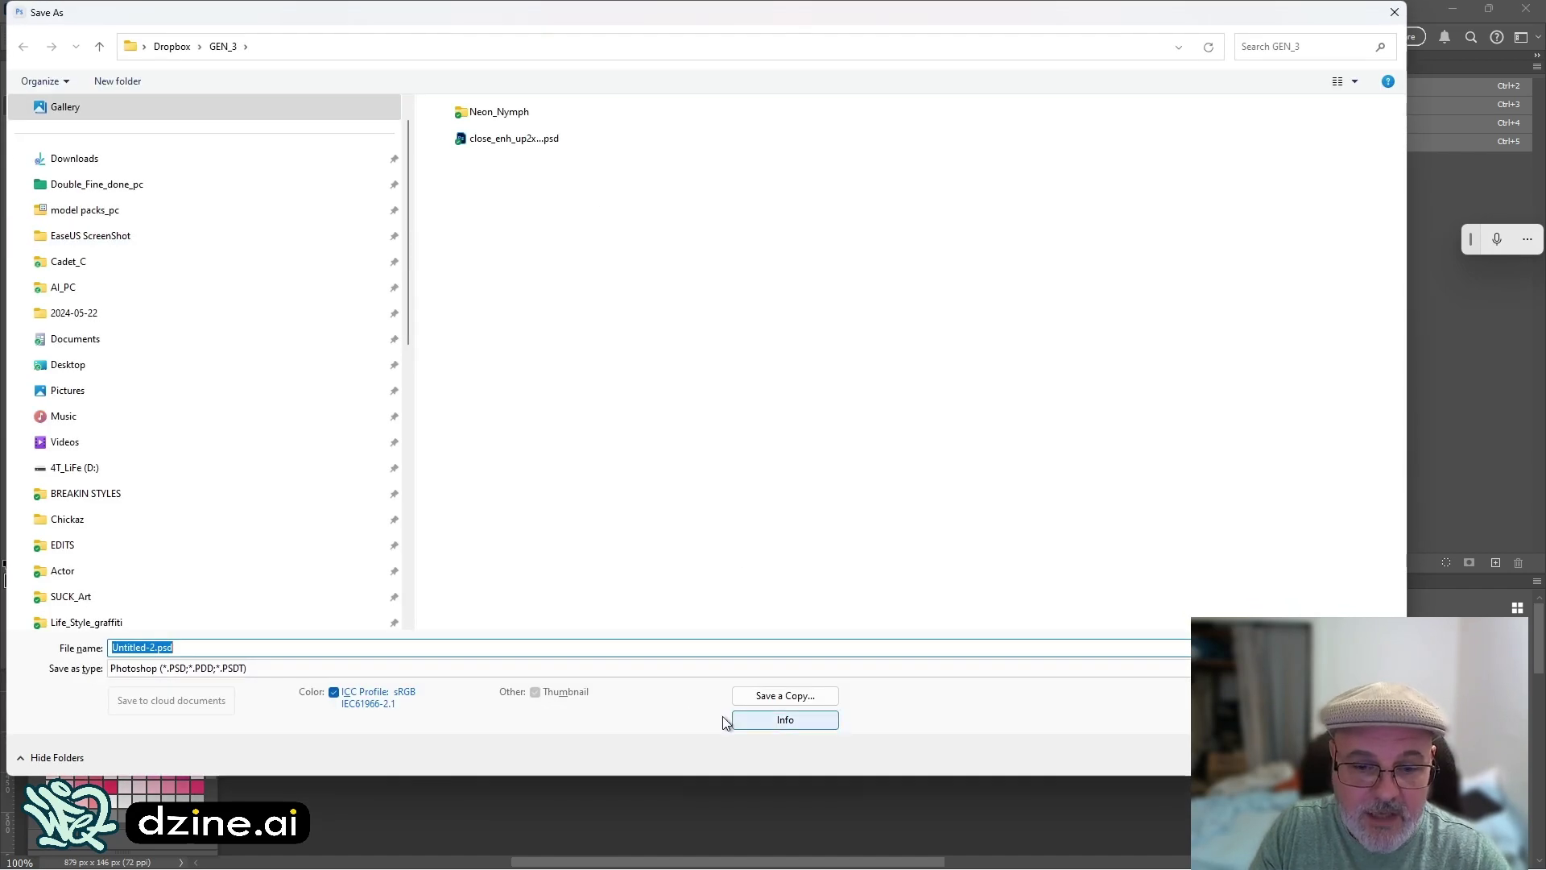
pyautogui.press('Escape')
pyautogui.hotkey('ctrl', 'alt', 's')
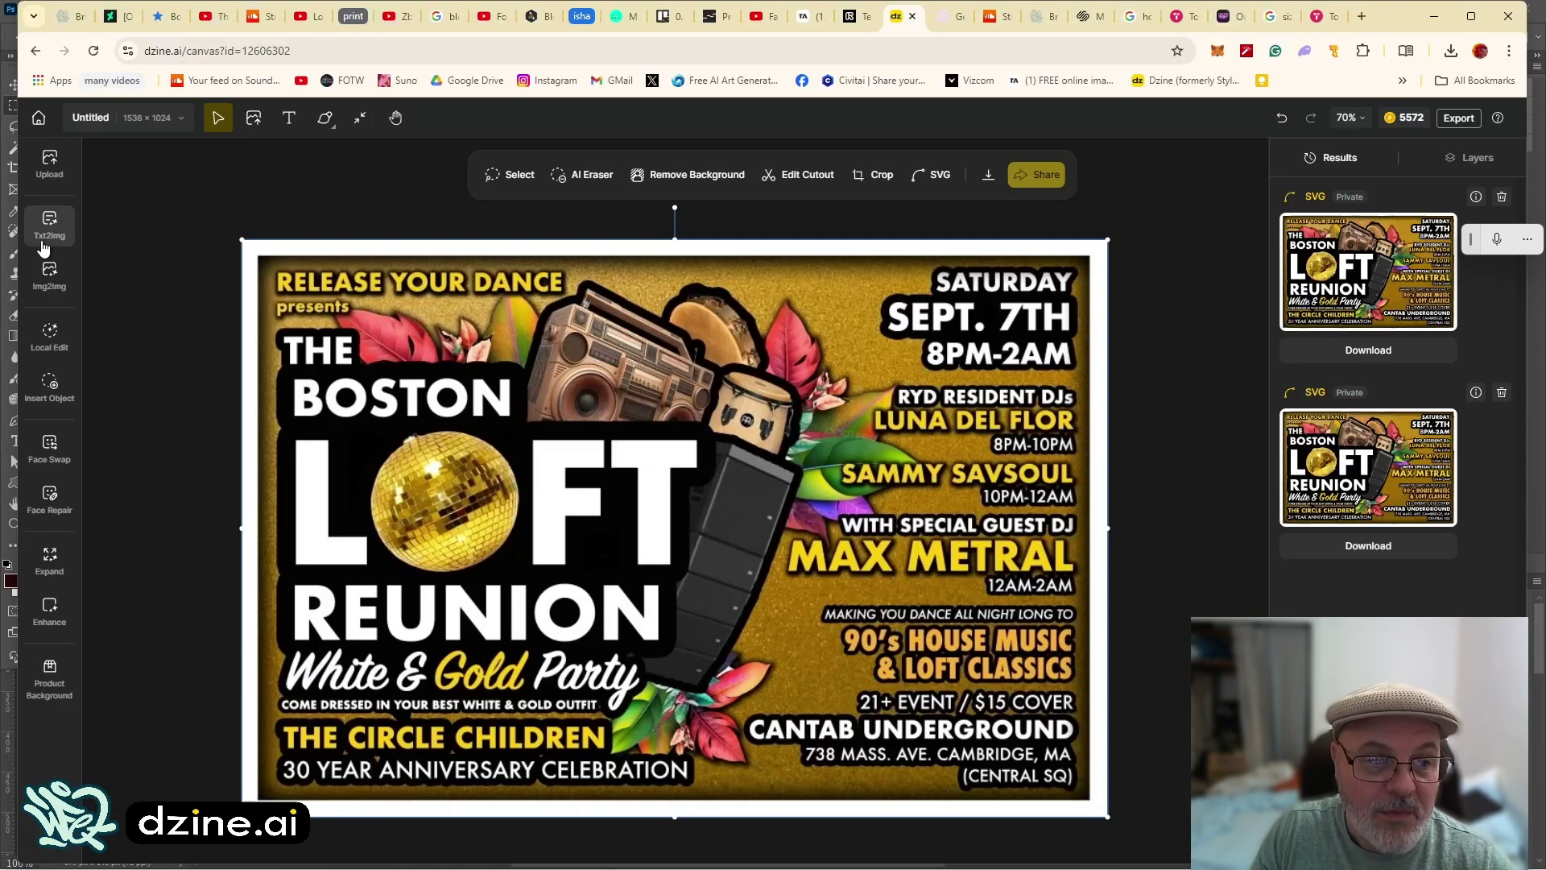
# Switch to the dzine.ai canvas and upload white..jpg to it
pyautogui.click(1451, 161)
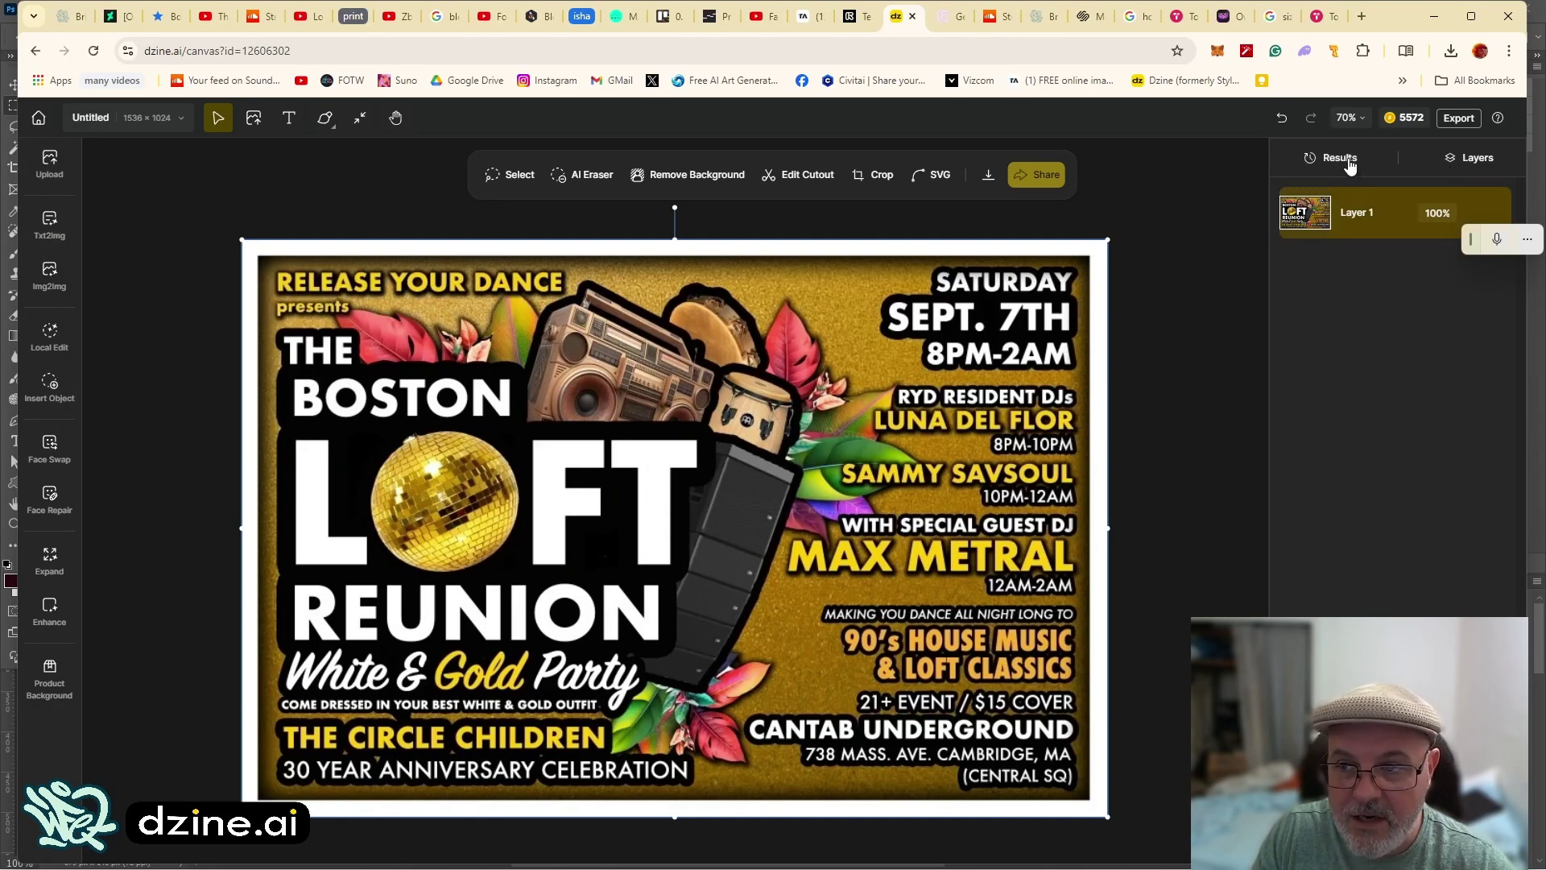
pyautogui.click(1377, 214)
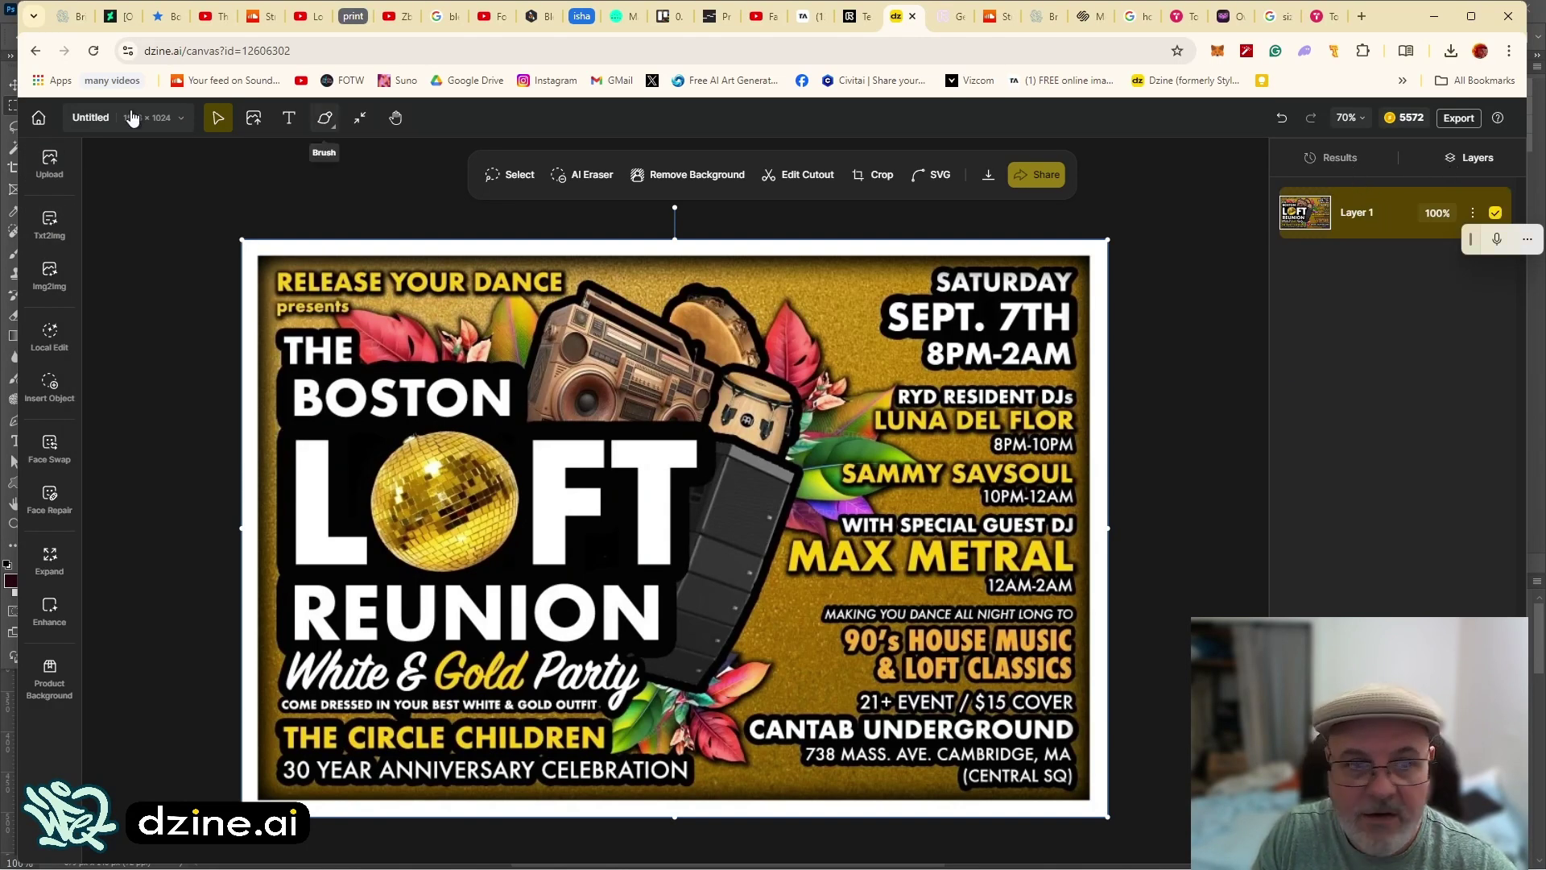
pyautogui.click(47, 169)
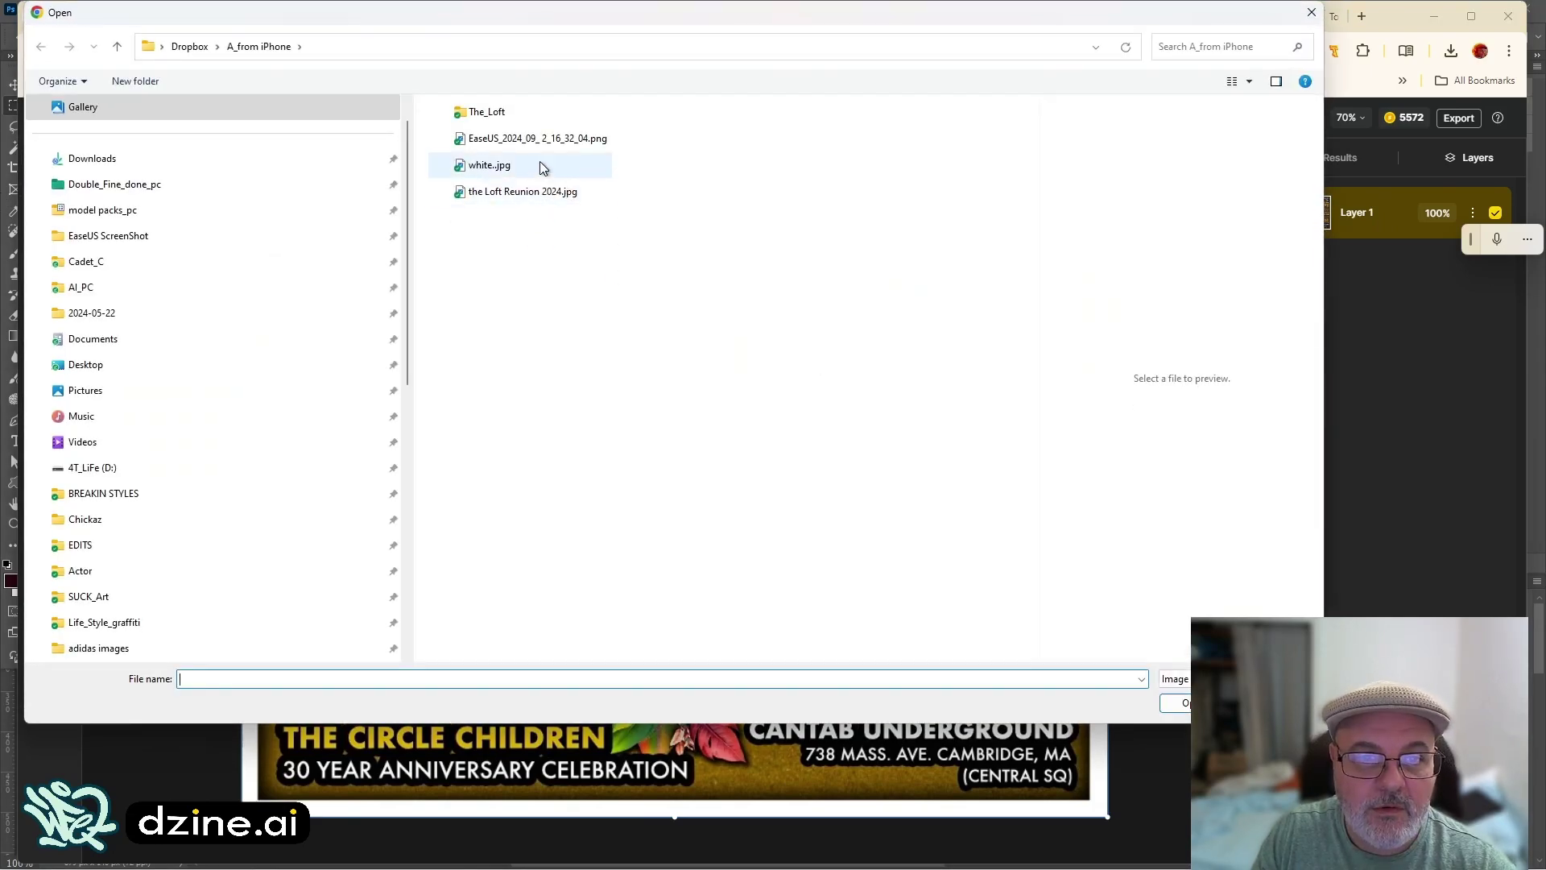
pyautogui.doubleClick(516, 163)
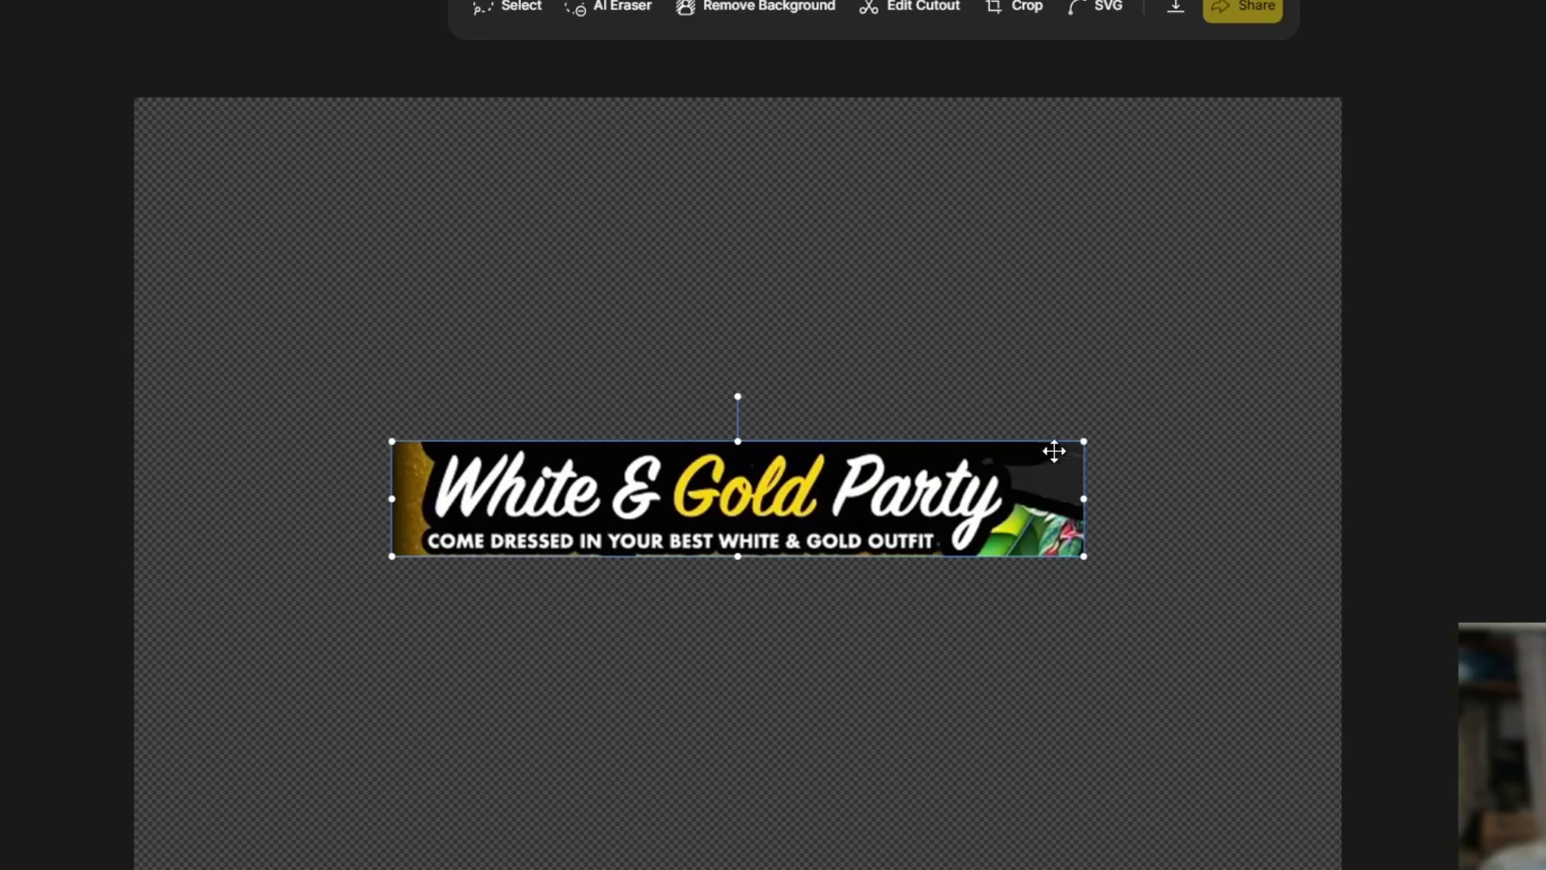
# Vectorize the White & Gold Party strip with Fine line fit tolerance and download the resulting SVG
pyautogui.click(1109, 13)
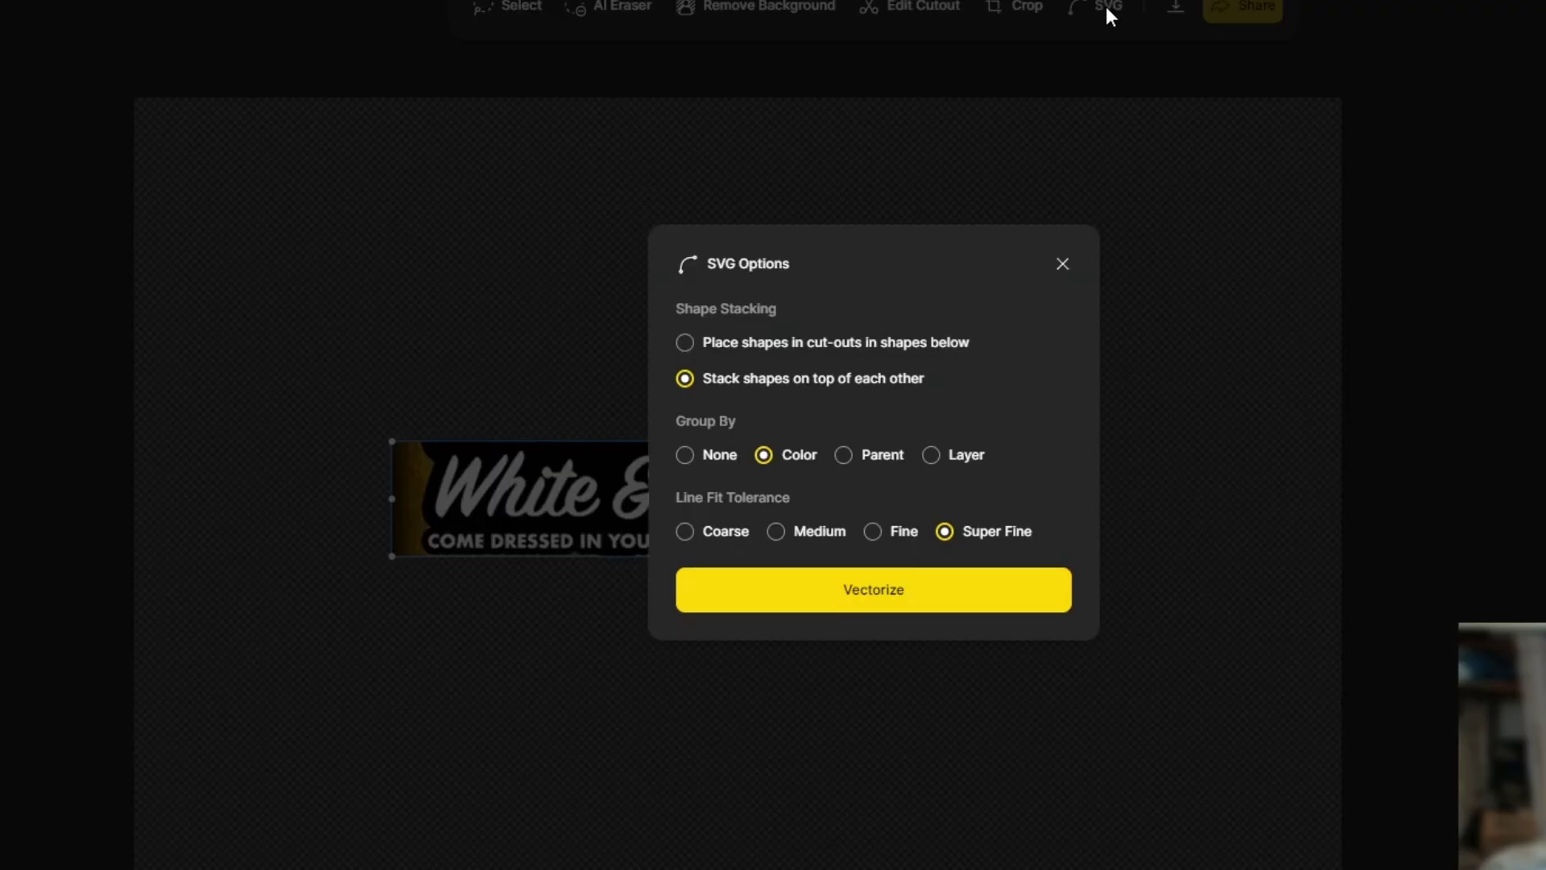
pyautogui.click(872, 533)
pyautogui.click(858, 587)
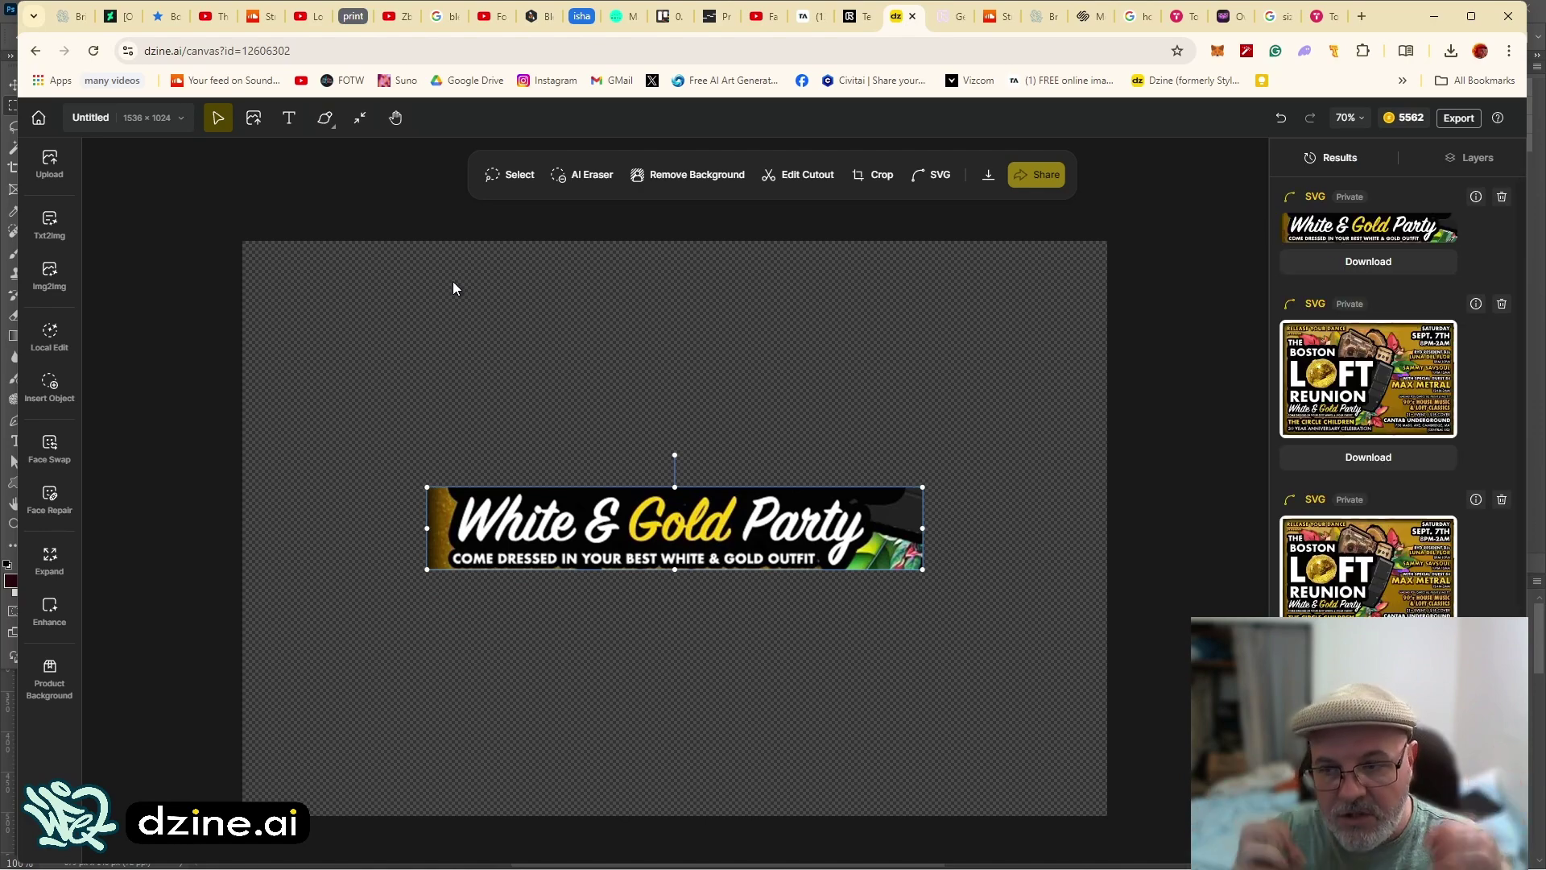
pyautogui.click(1296, 239)
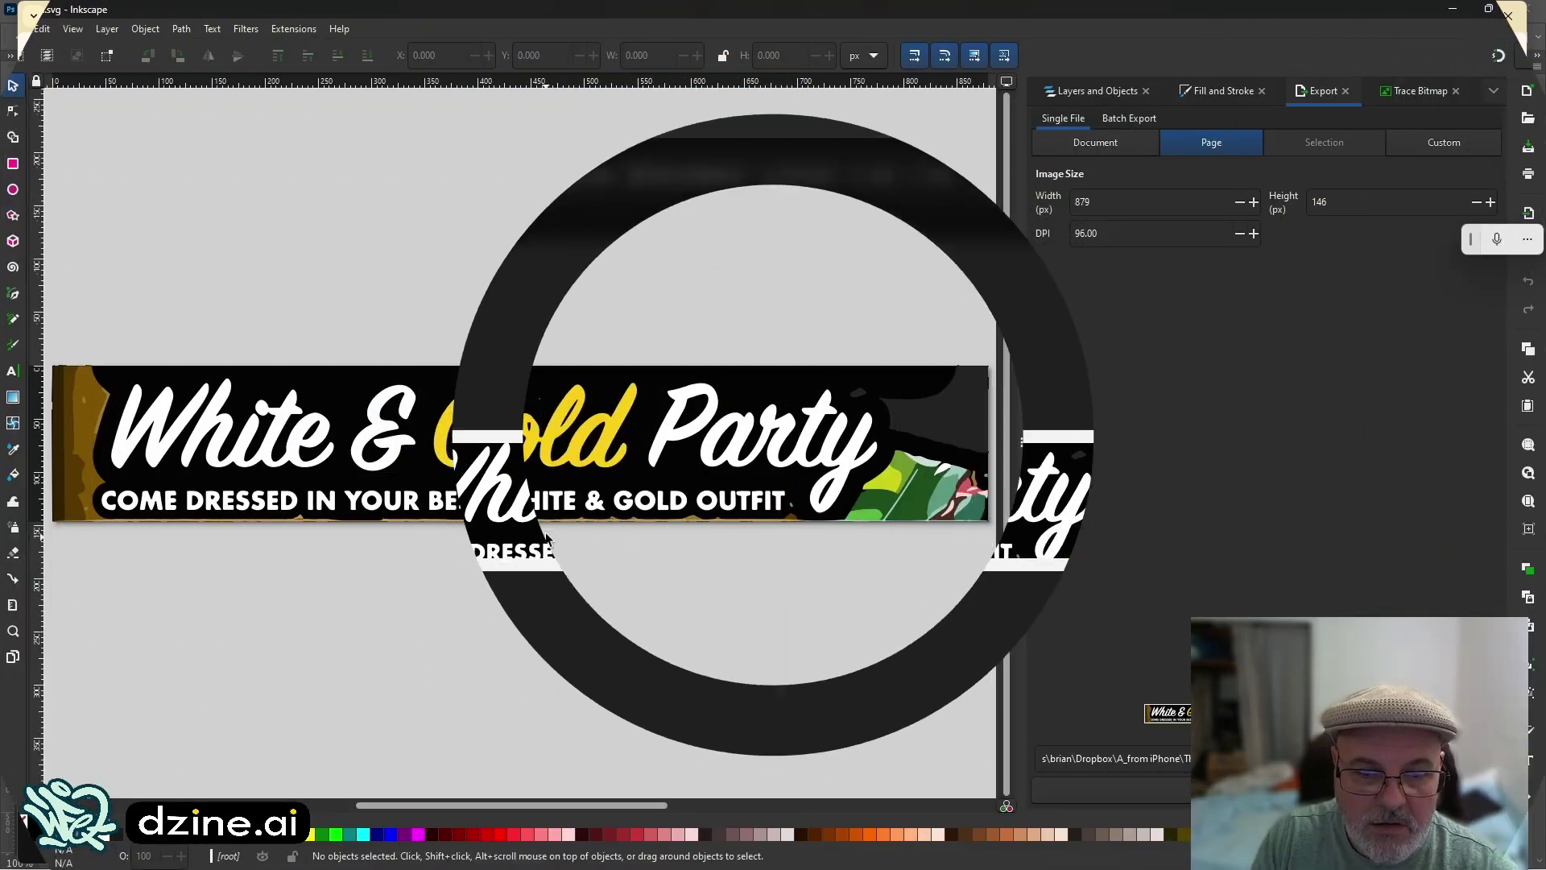
# Compare the enlarged Gold and dress-code lettering of the vector strip in Inkscape with the pixel original in Photoshop
pyautogui.click(12, 629)
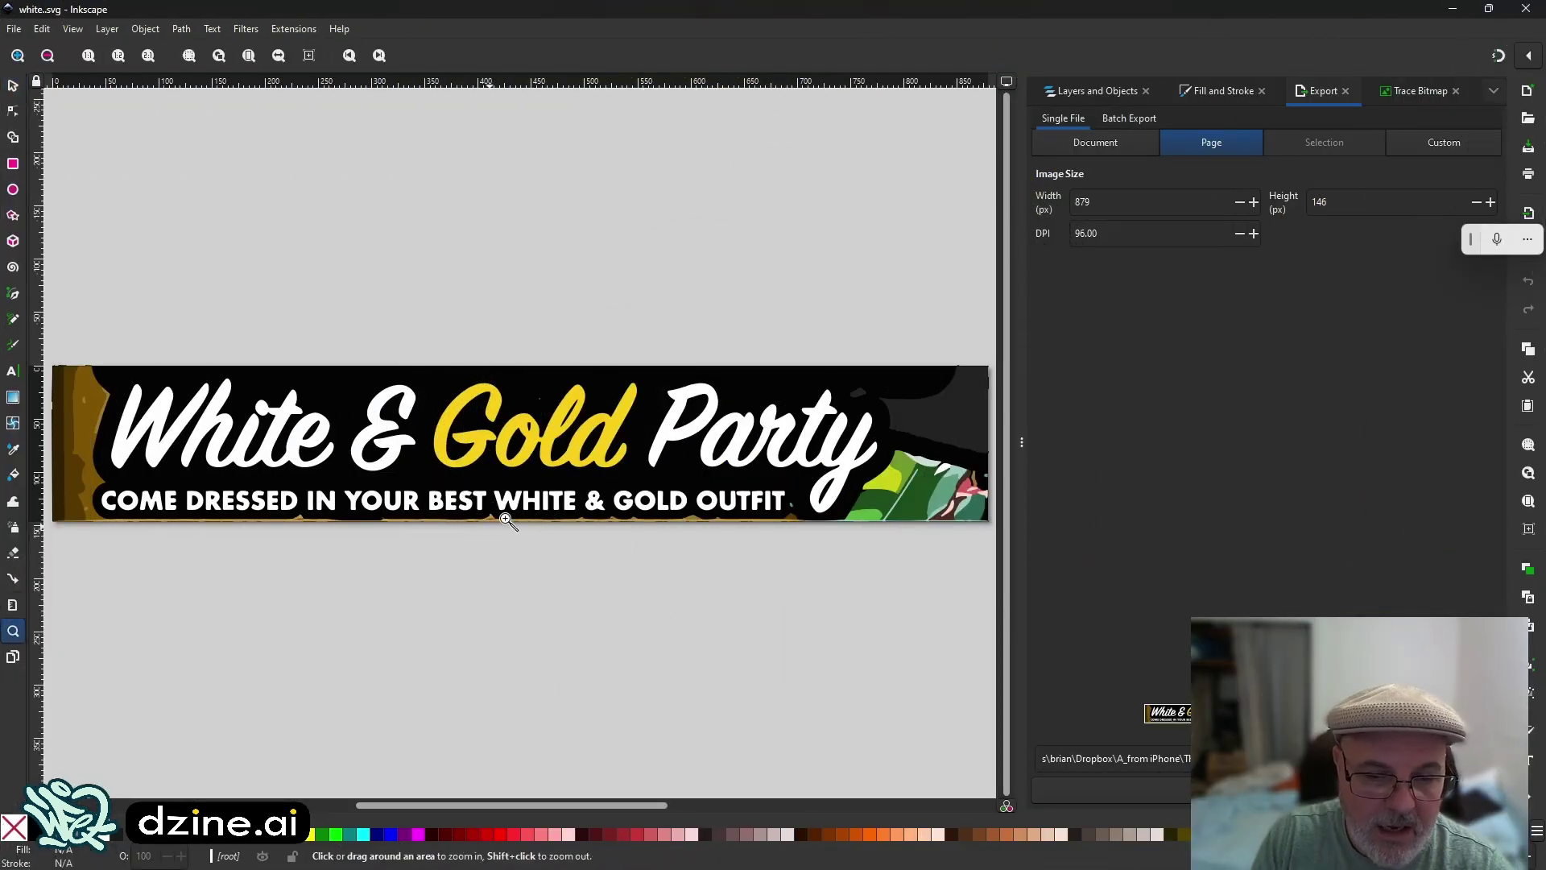
pyautogui.click(556, 501)
pyautogui.click(556, 500)
pyautogui.click(557, 501)
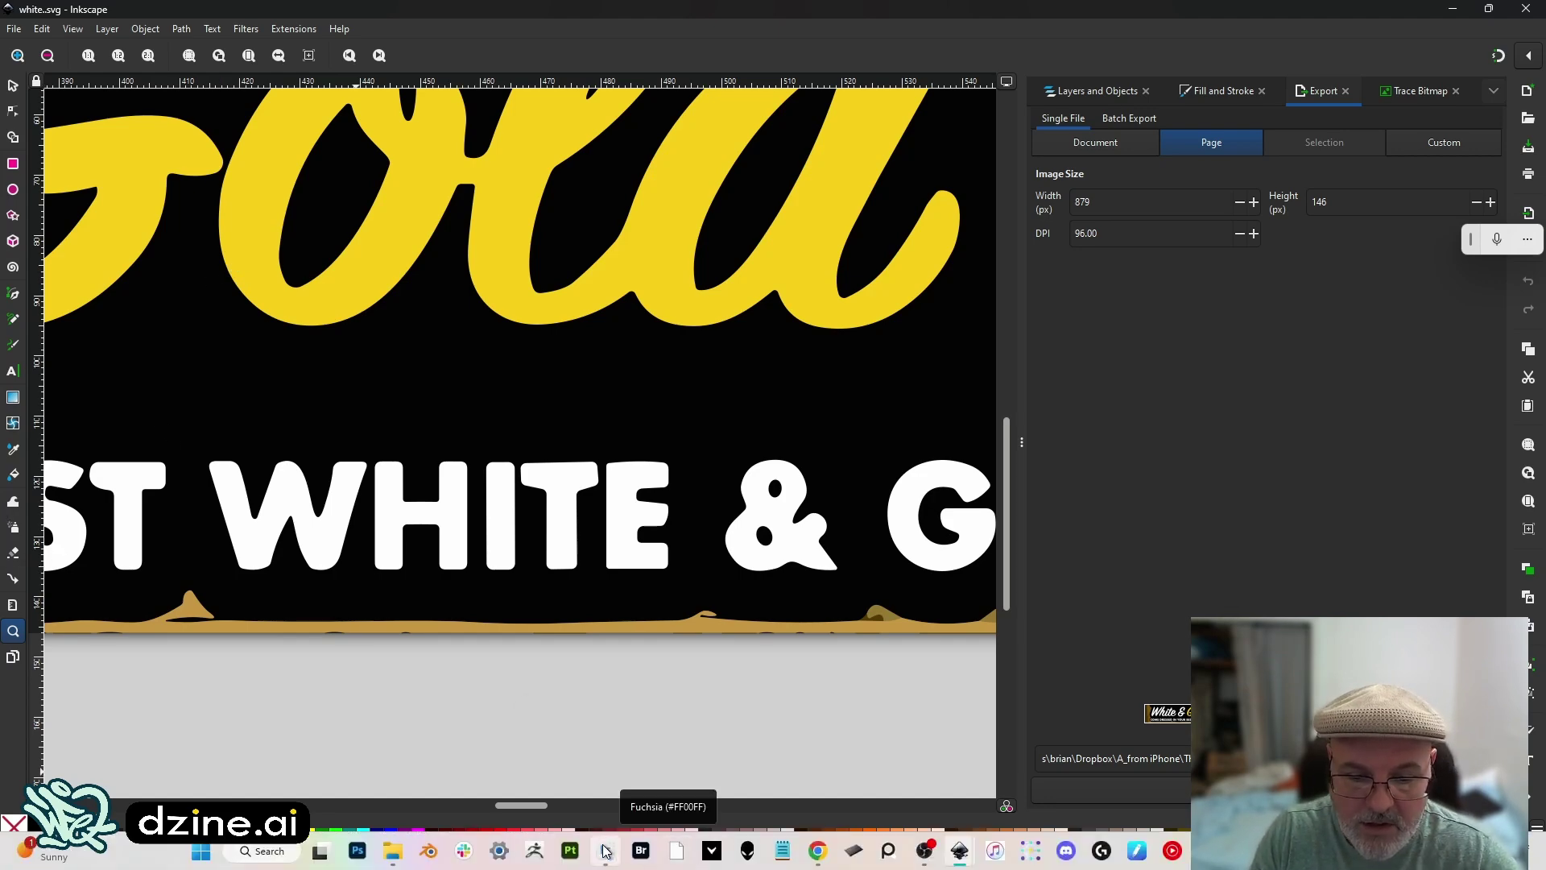
pyautogui.click(605, 850)
pyautogui.scroll(6, 666, 545)
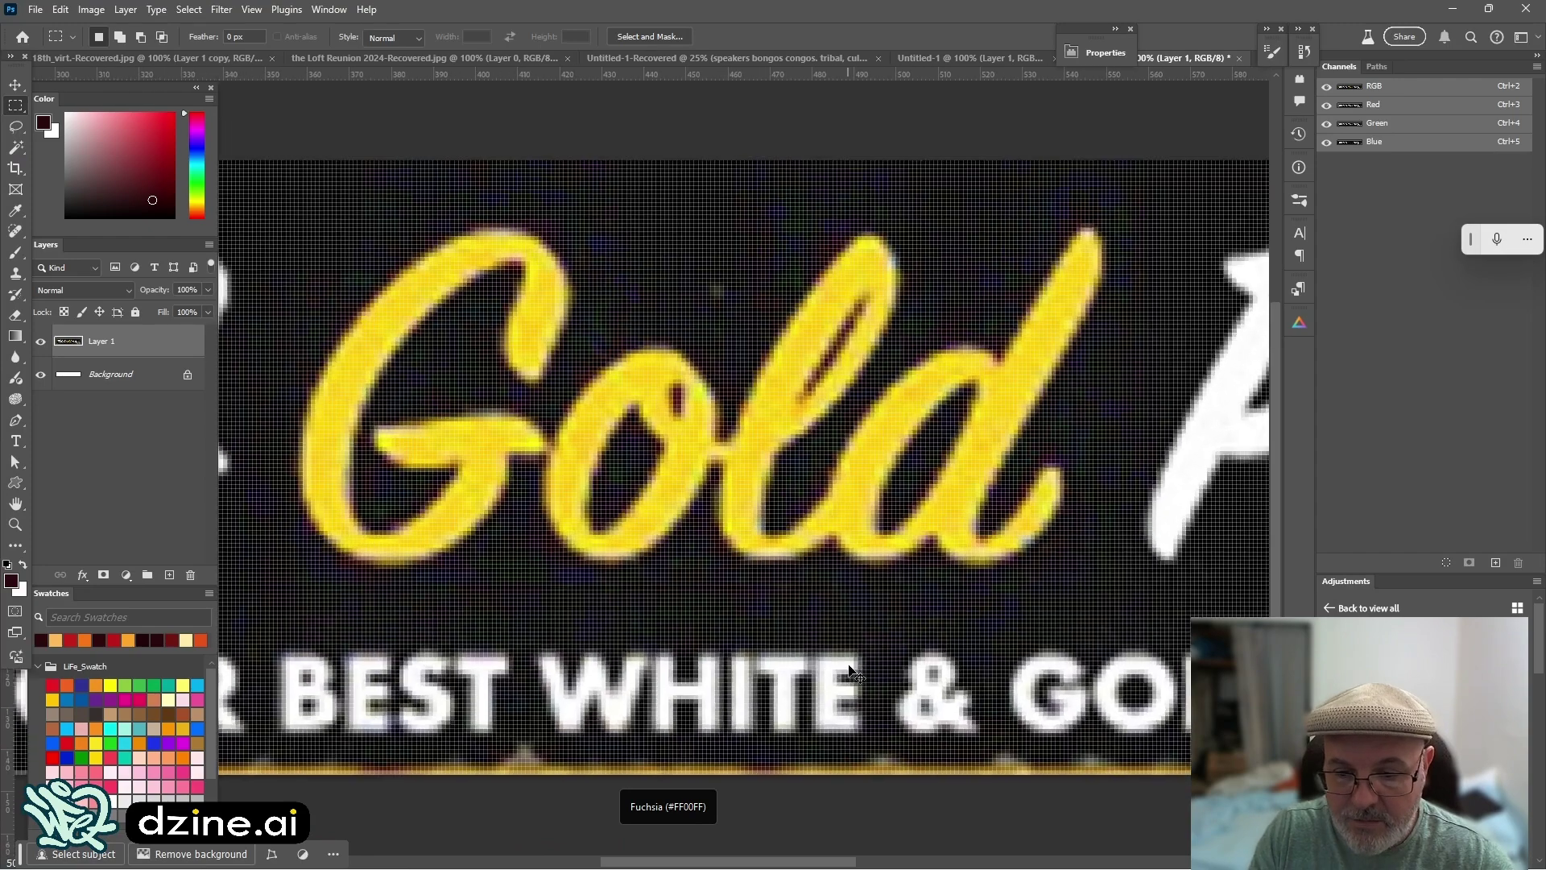
pyautogui.scroll(1, 854, 672)
pyautogui.moveTo(739, 491); pyautogui.dragTo(618, 439)
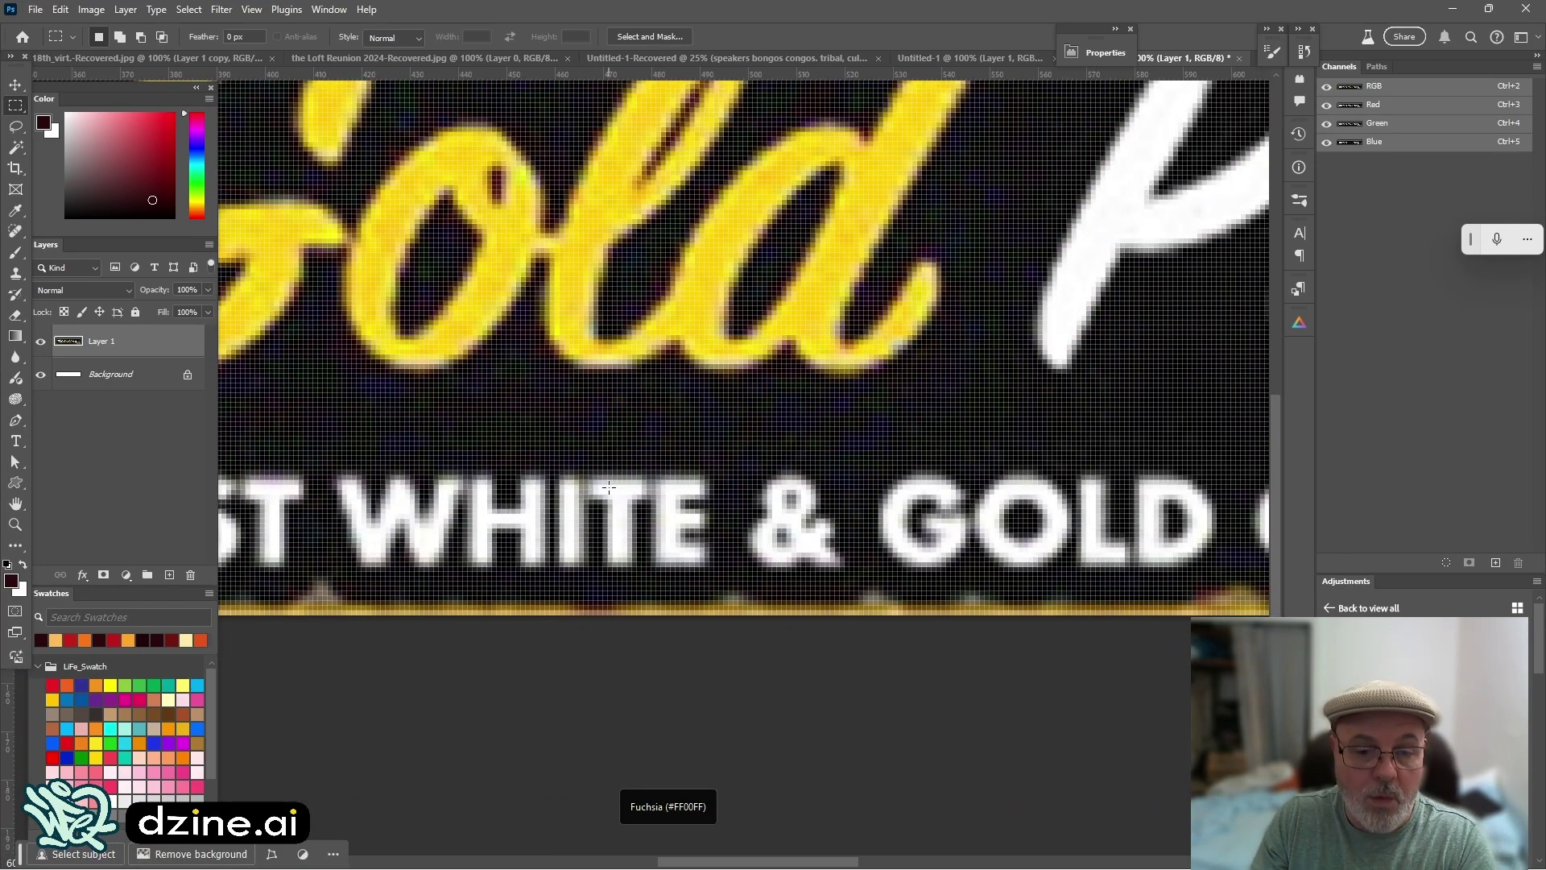
pyautogui.scroll(2, 609, 487)
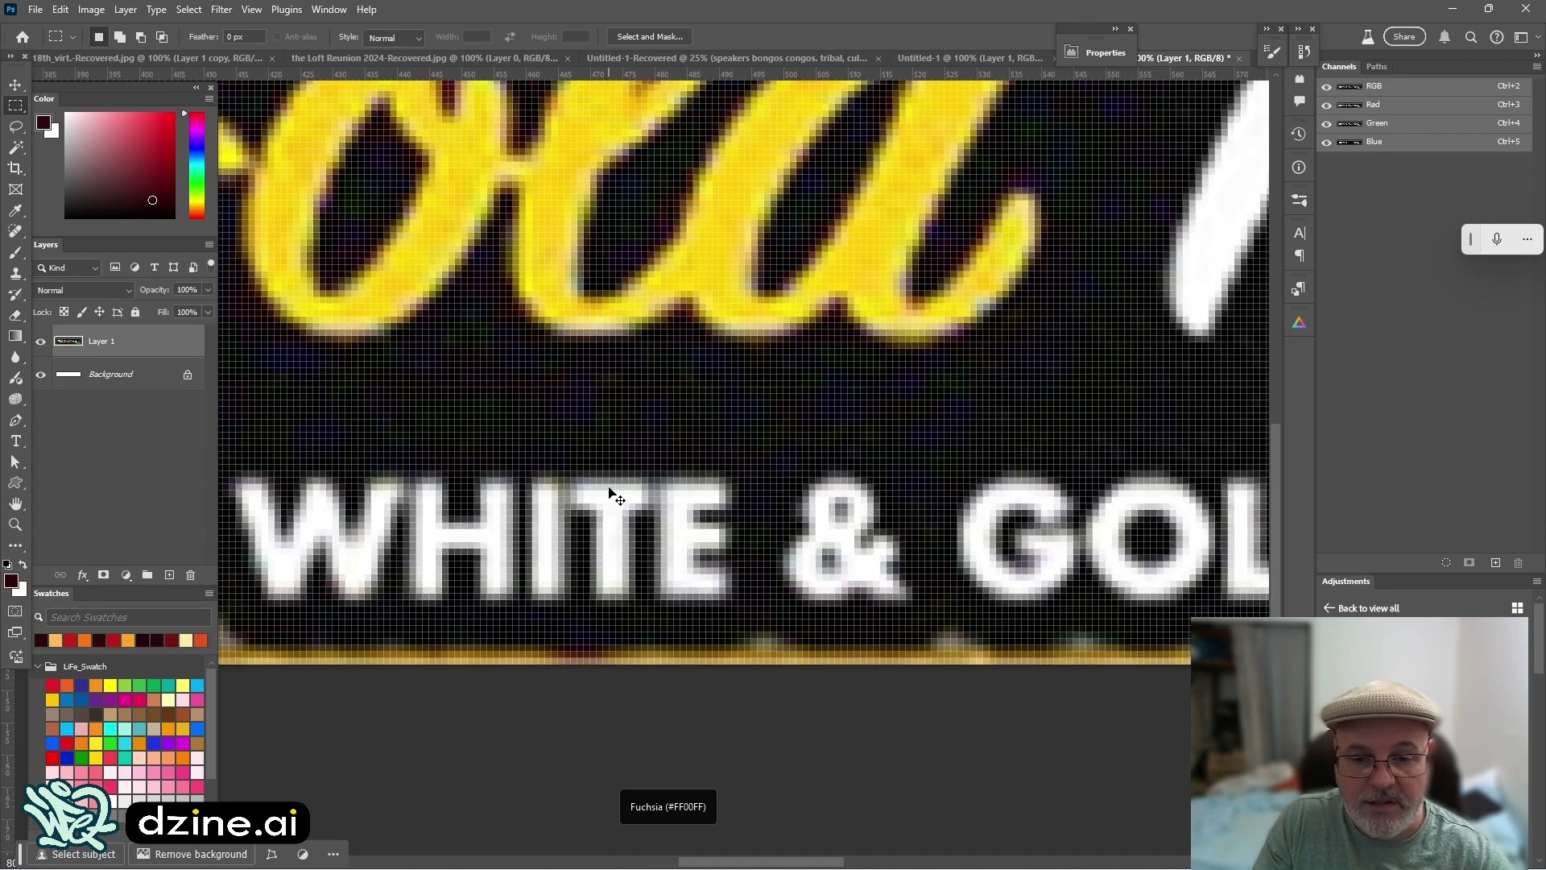
pyautogui.moveTo(580, 857)
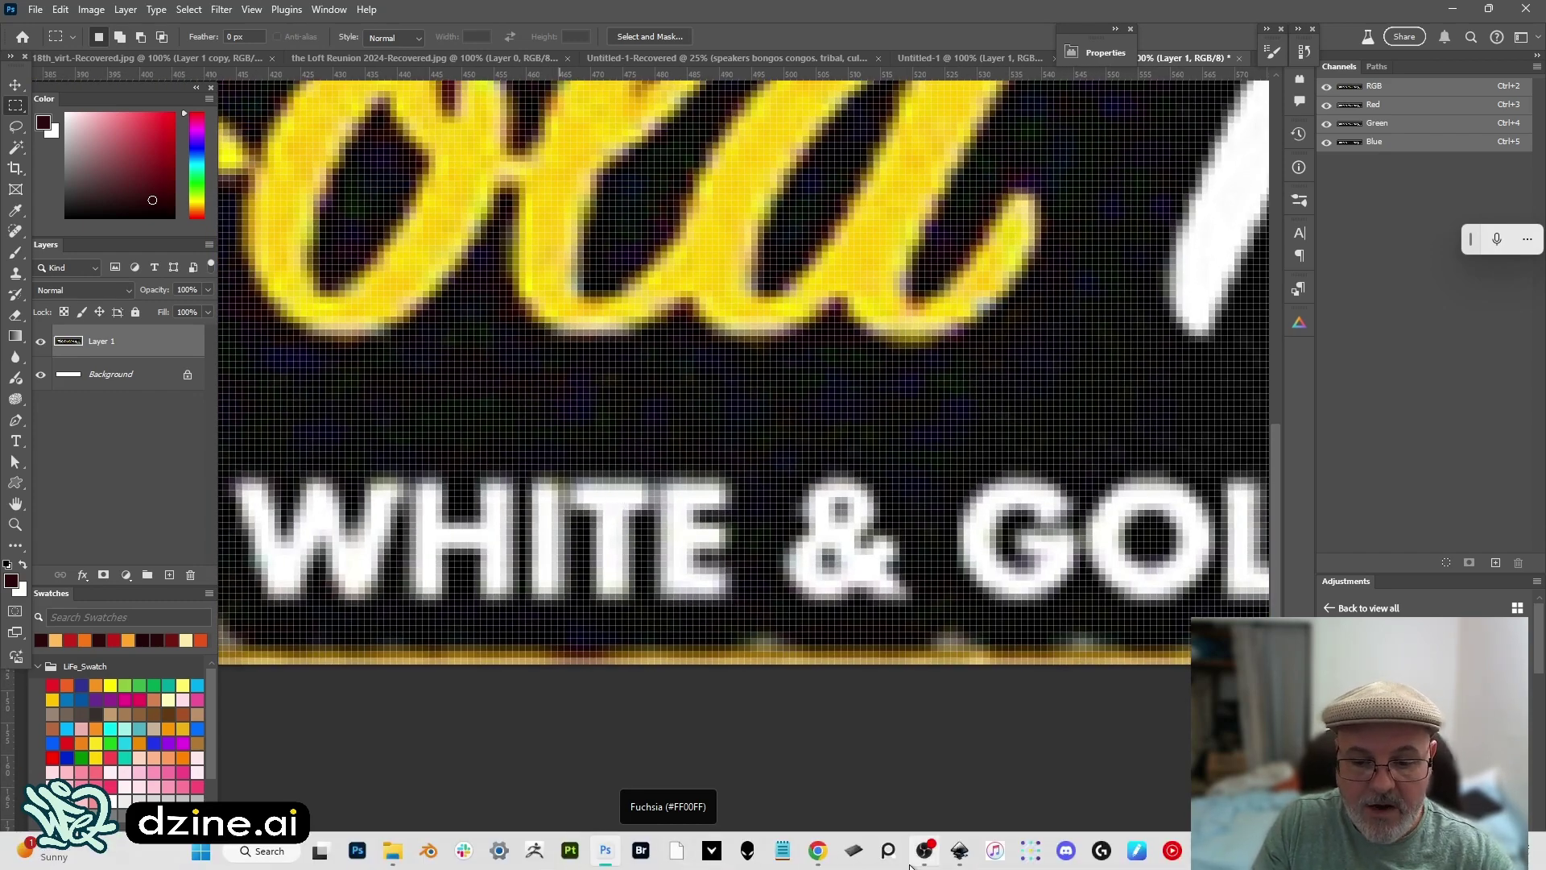
pyautogui.moveTo(955, 856)
pyautogui.click(1007, 777)
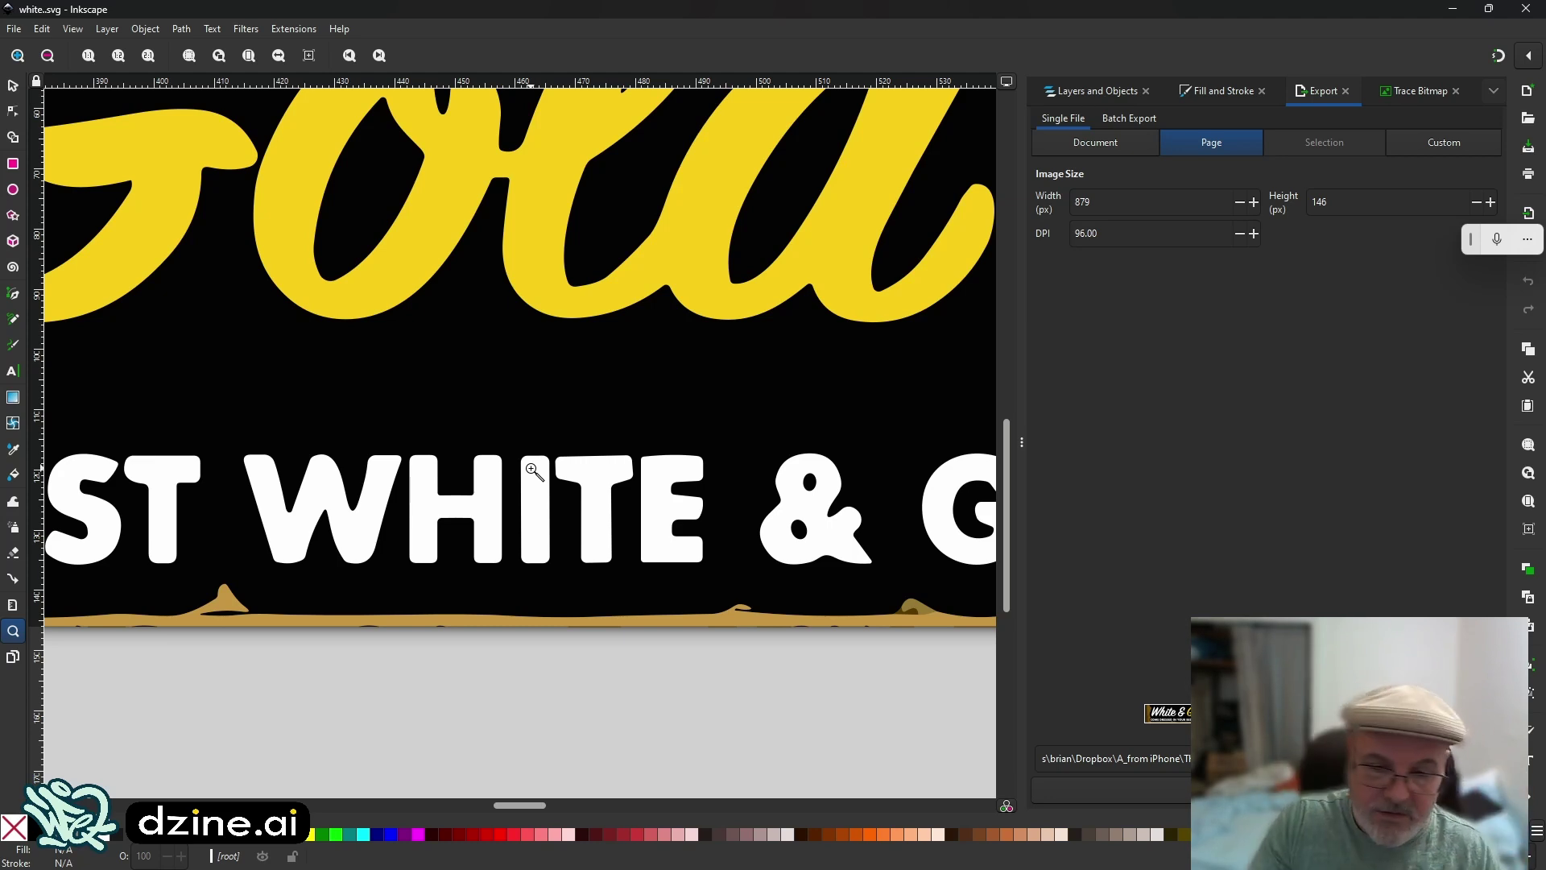
# Examine the traced White & Gold Party lettering in Inkscape, both close up and across the whole strip
pyautogui.moveTo(897, 234); pyautogui.dragTo(511, 469)
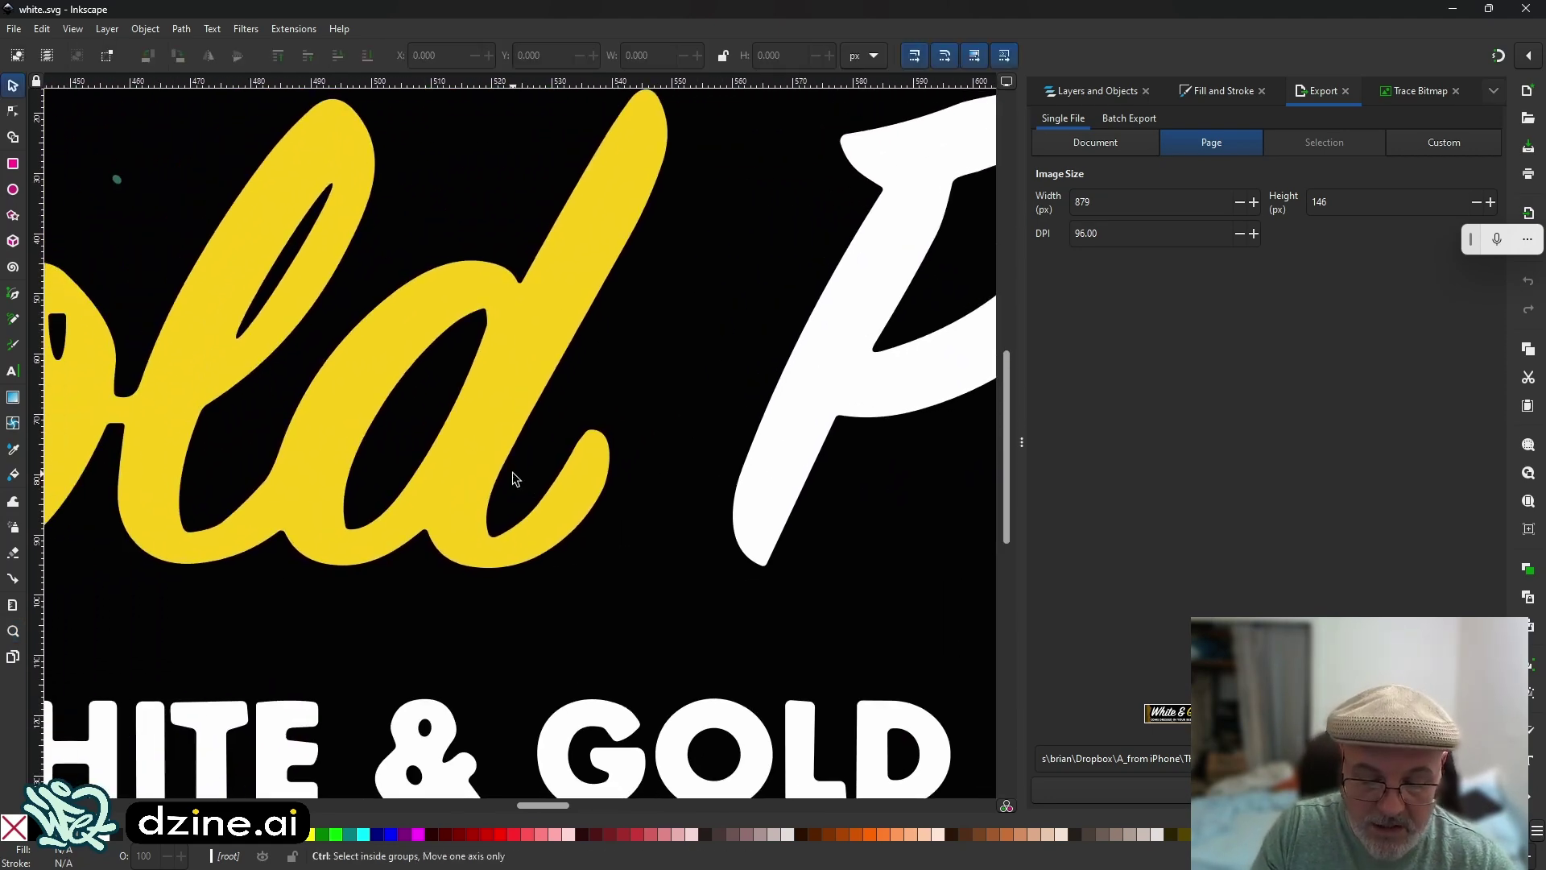
pyautogui.hotkey('ctrl', '-')
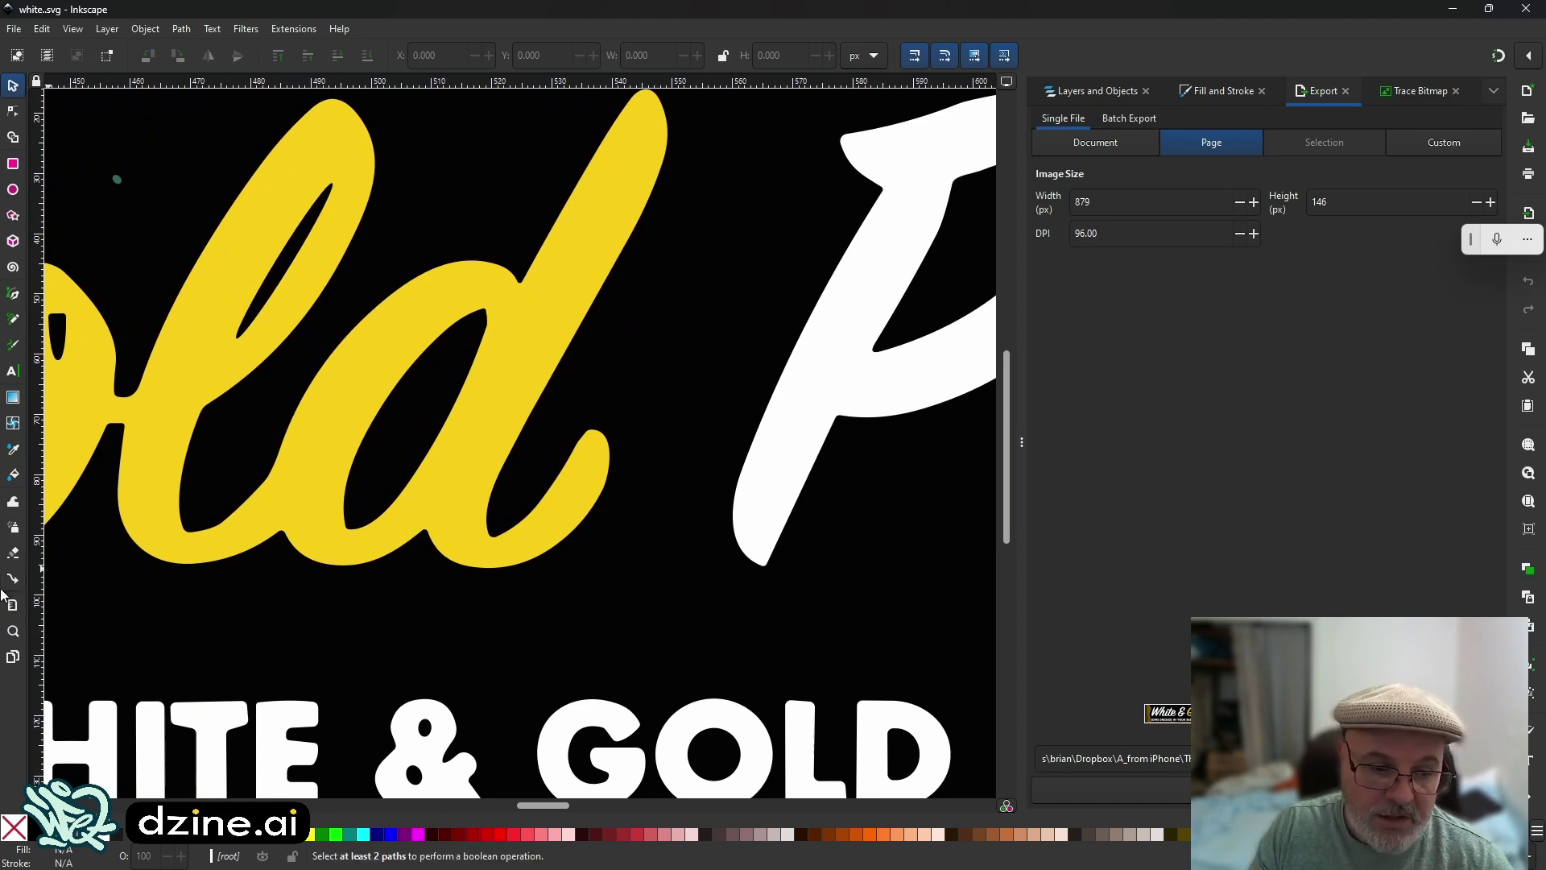
pyautogui.click(13, 632)
pyautogui.keyDown('shift'); pyautogui.click(643, 558); pyautogui.keyUp('shift')
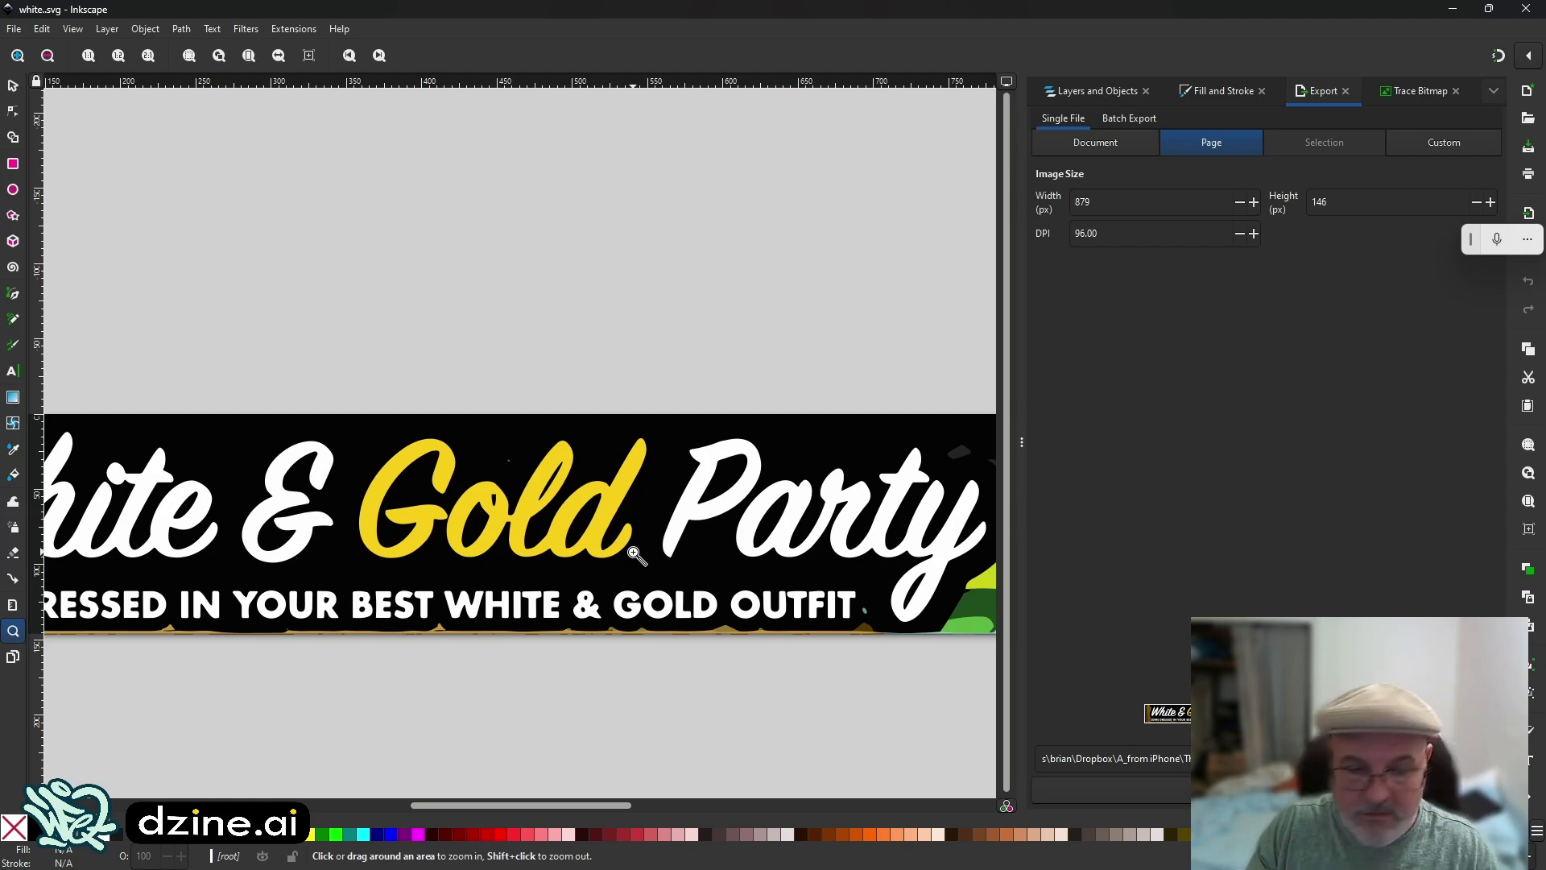
pyautogui.hscroll(-5, 636, 556)
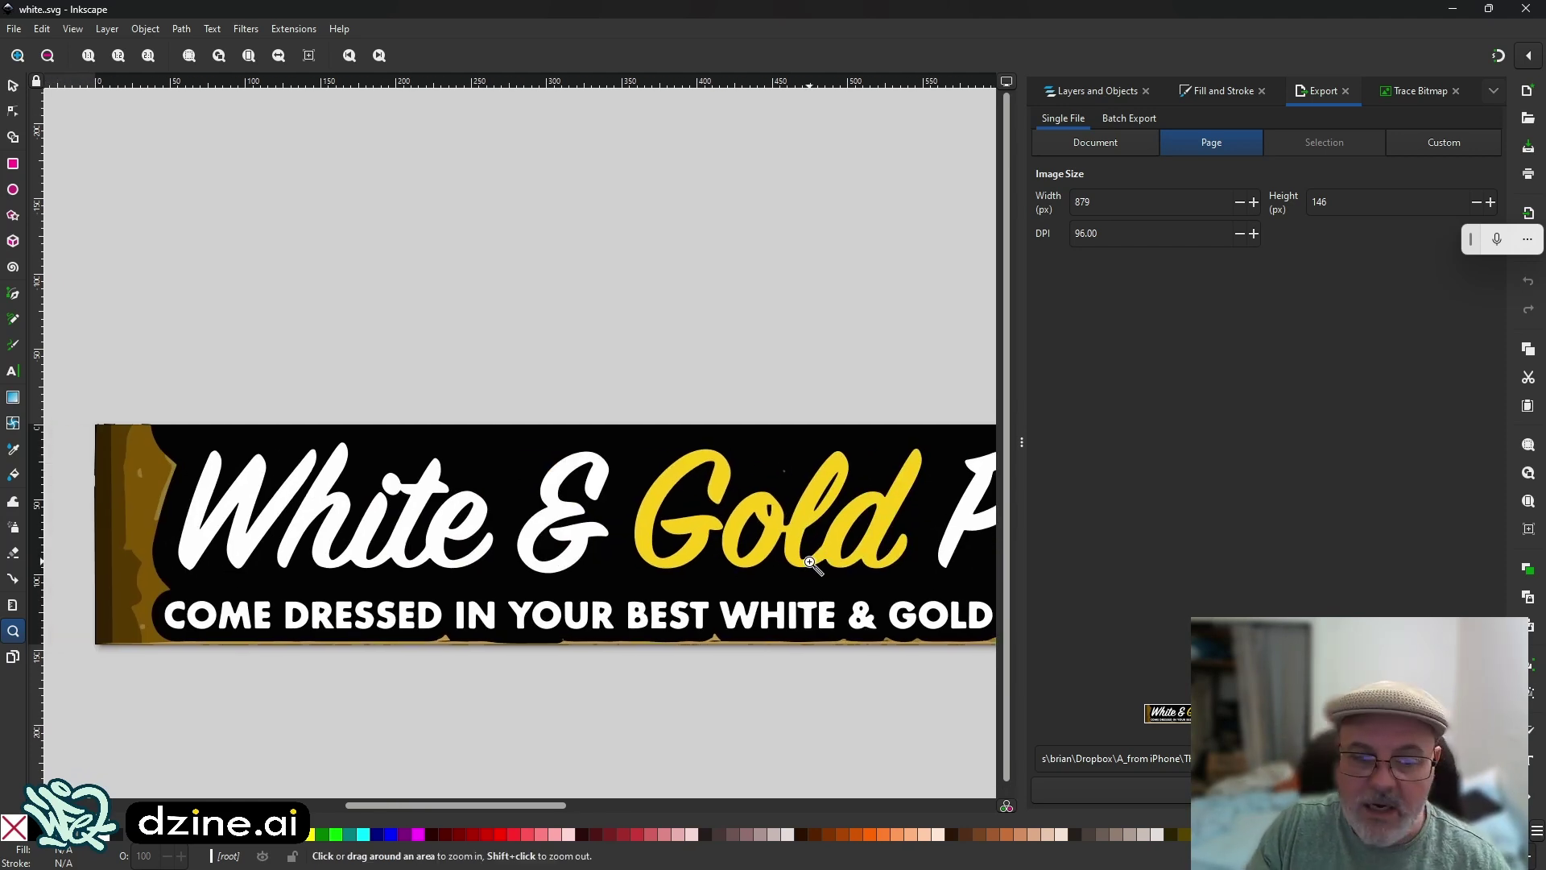
pyautogui.moveTo(810, 564); pyautogui.dragTo(662, 501)
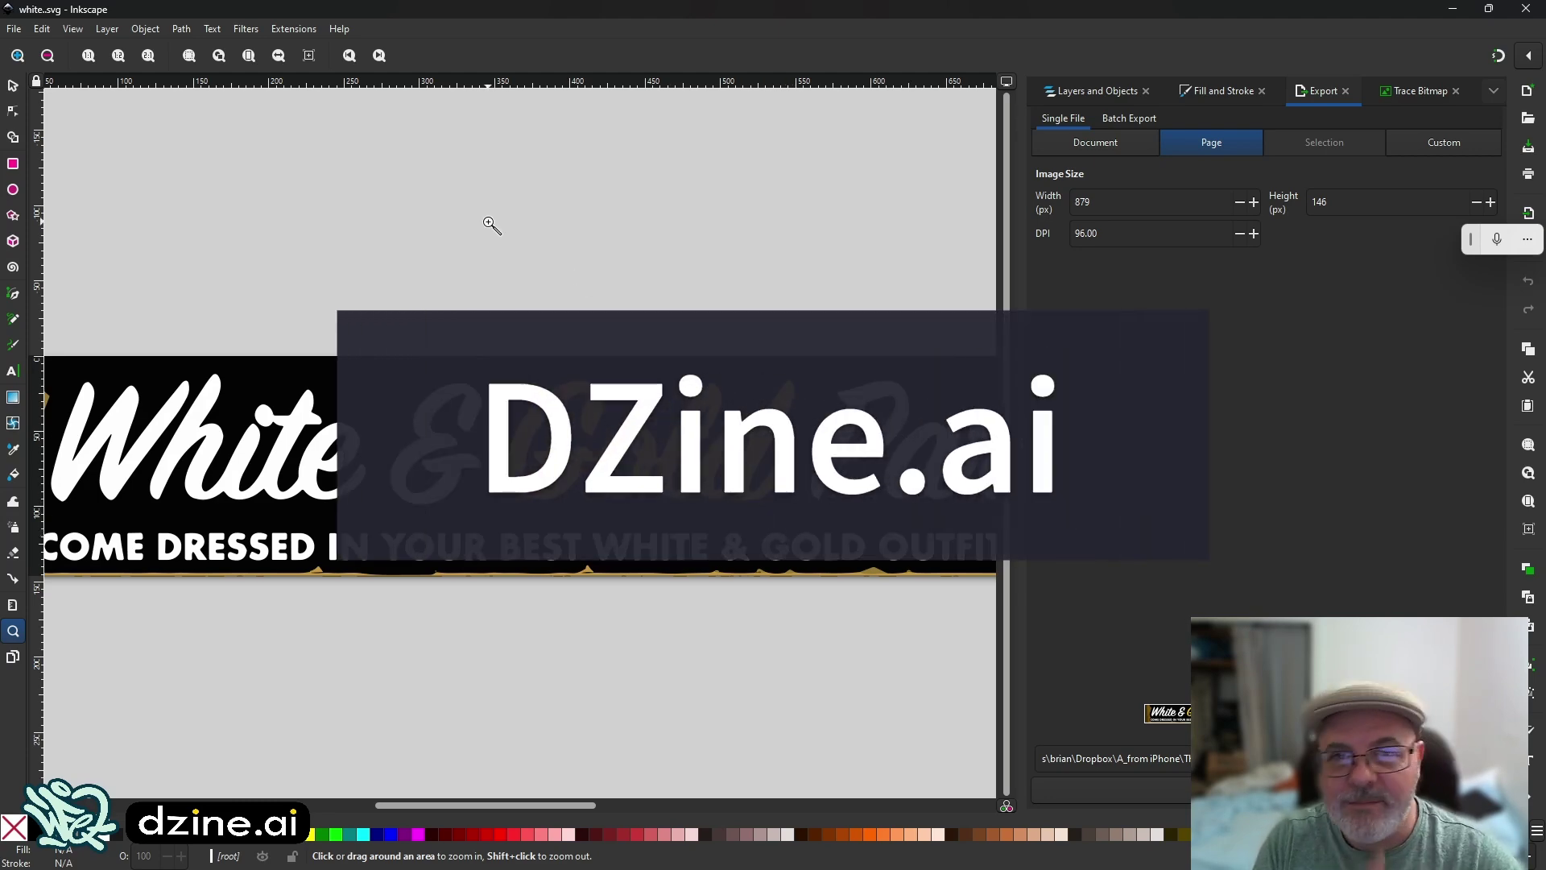
pyautogui.click(958, 862)
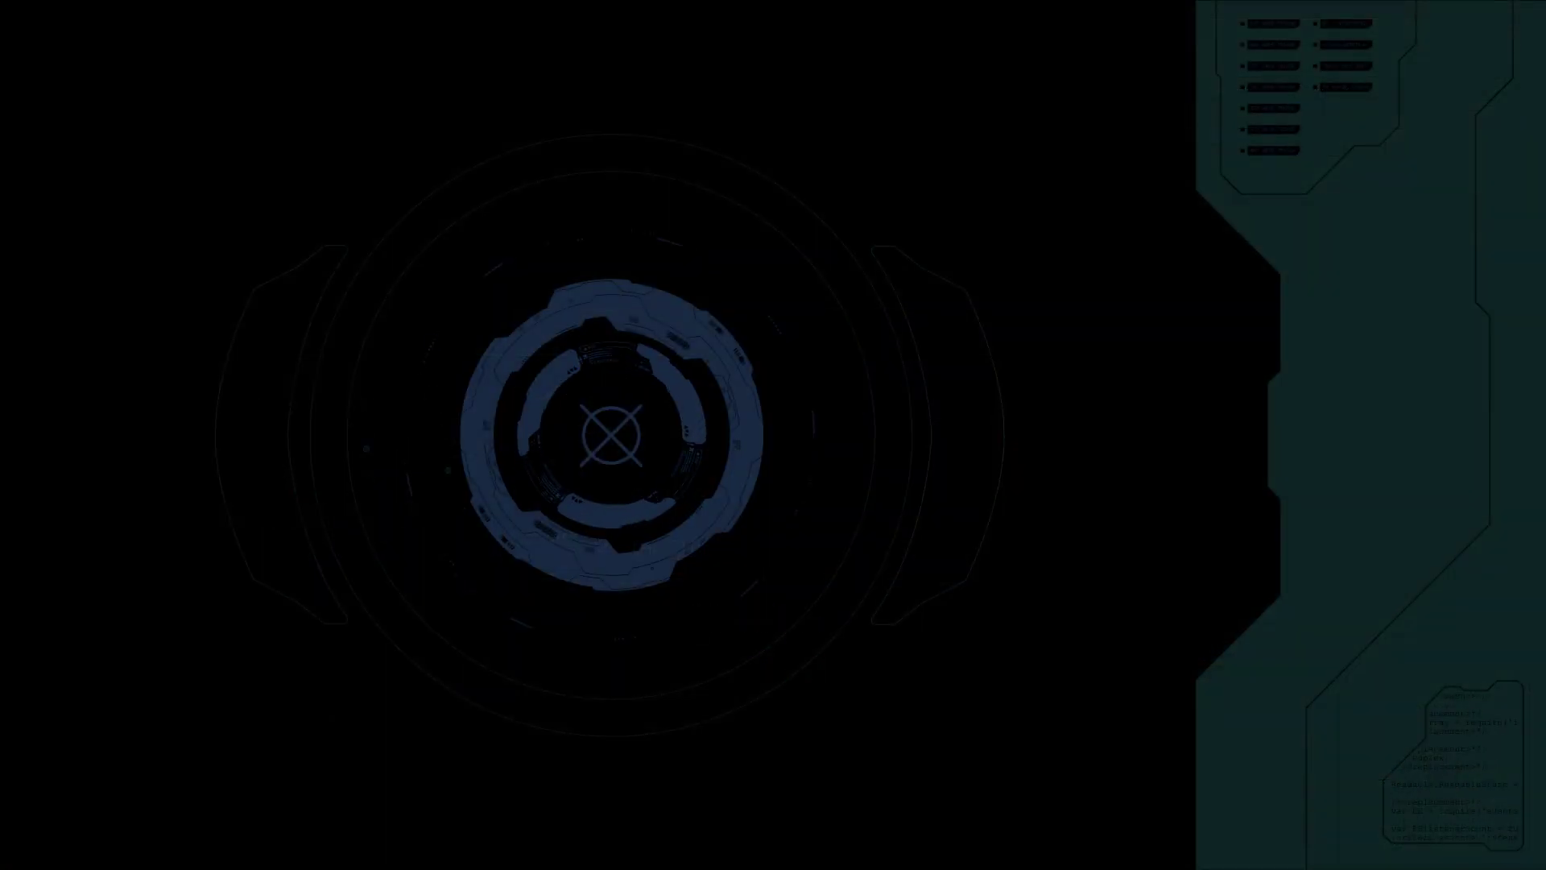